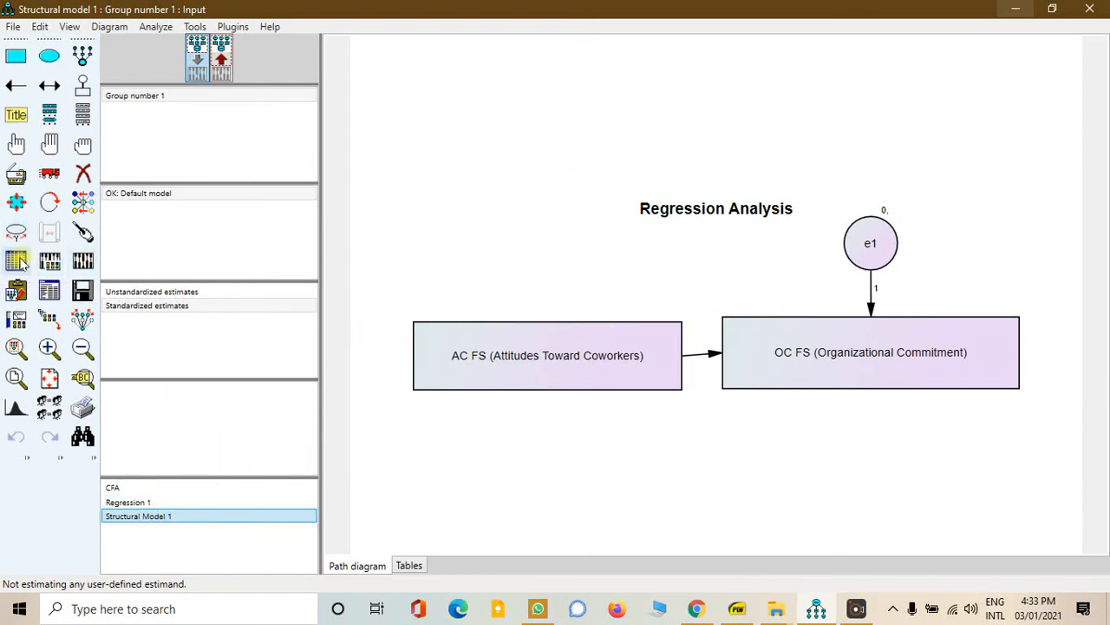
Step: Erase both variable boxes, the error term e1 and the Regression Analysis title from the path diagram
left_click(49, 145)
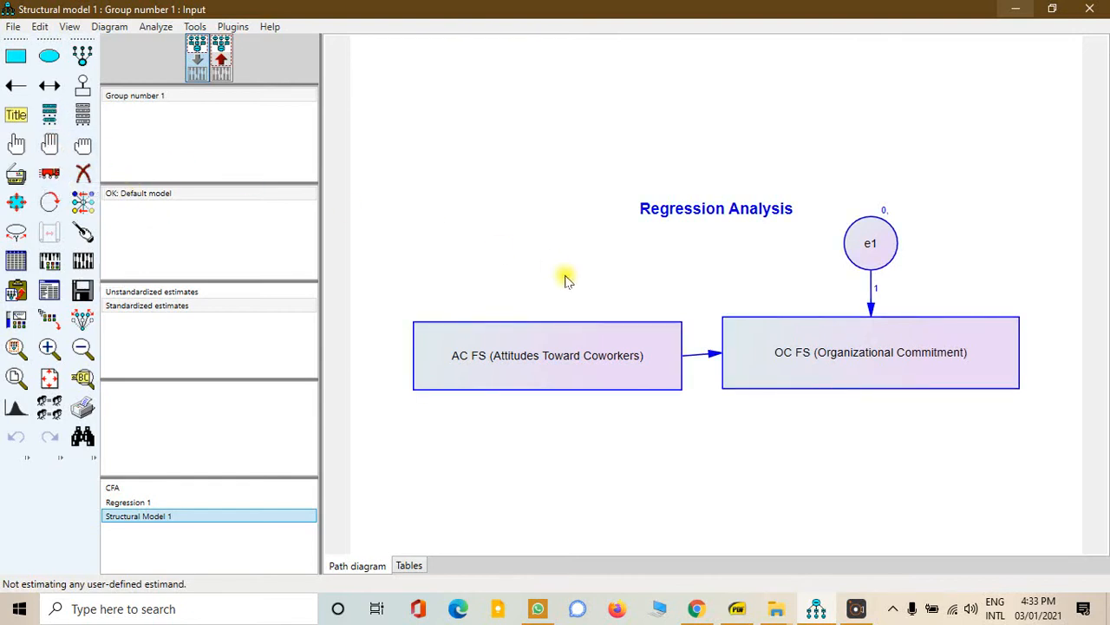
left_click(82, 174)
left_click(598, 352)
left_click(802, 347)
left_click(882, 258)
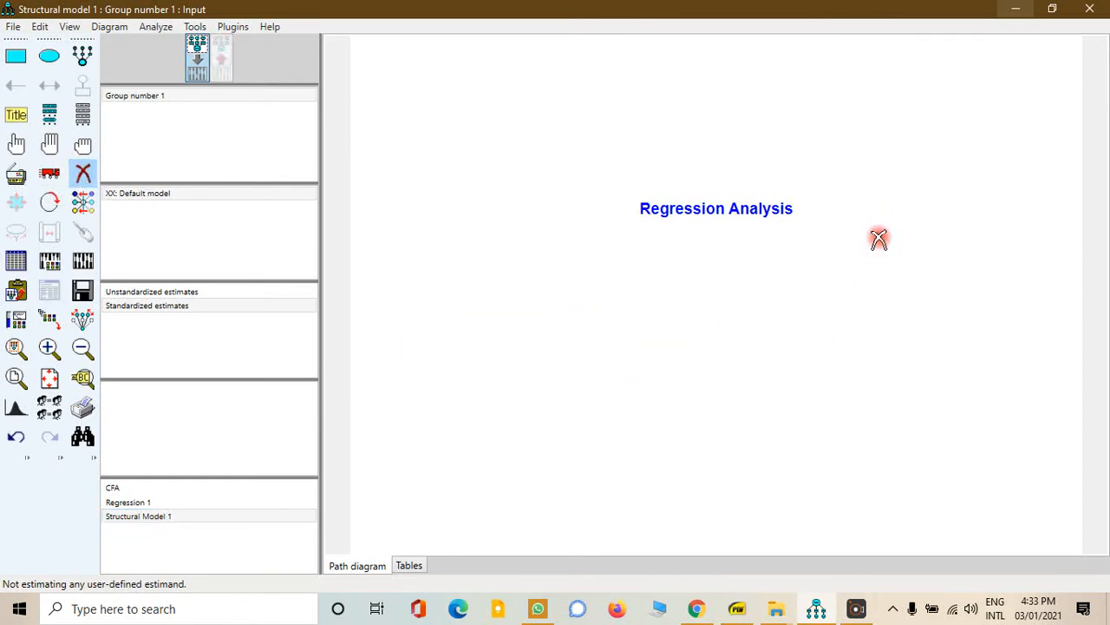
left_click(763, 213)
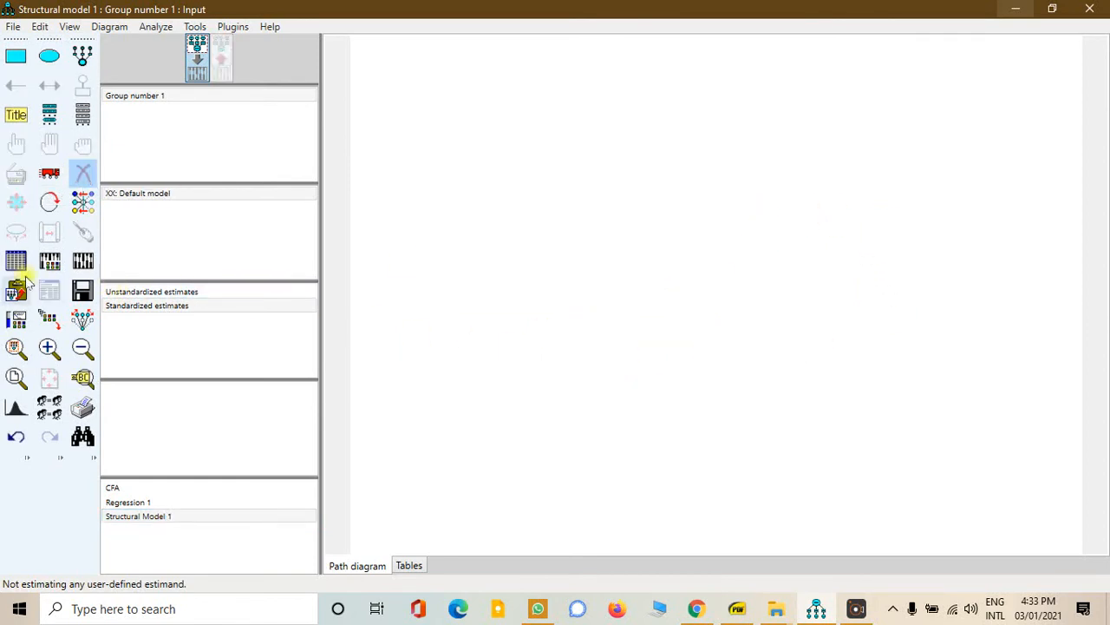
Step: Look through the list of variables in the dataset, then close it
left_click(81, 120)
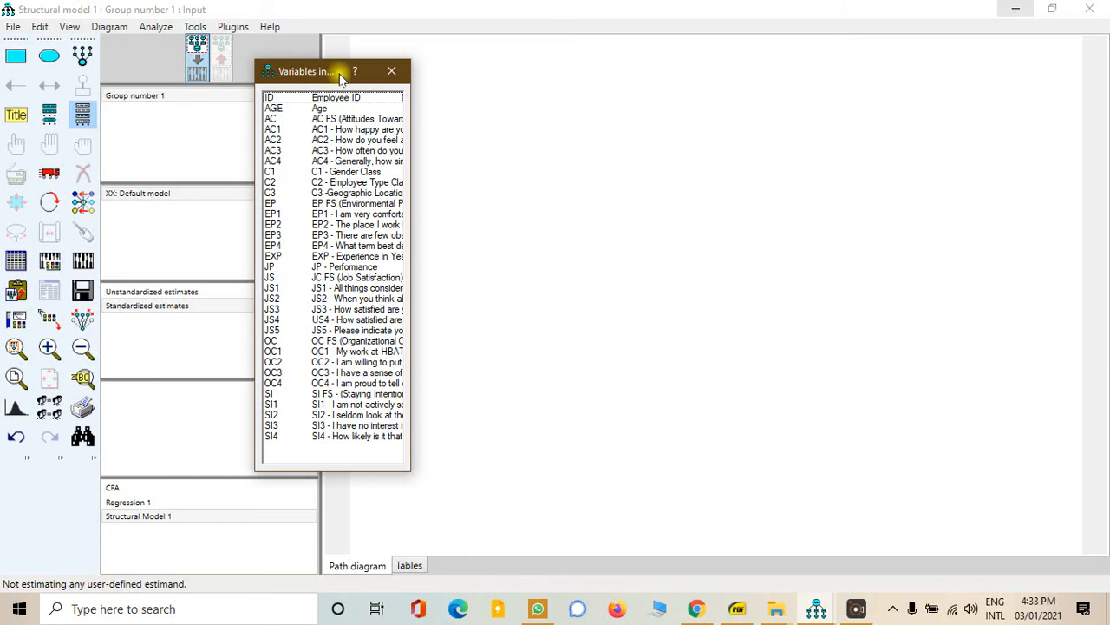
left_click_drag(328, 63, 328, 31)
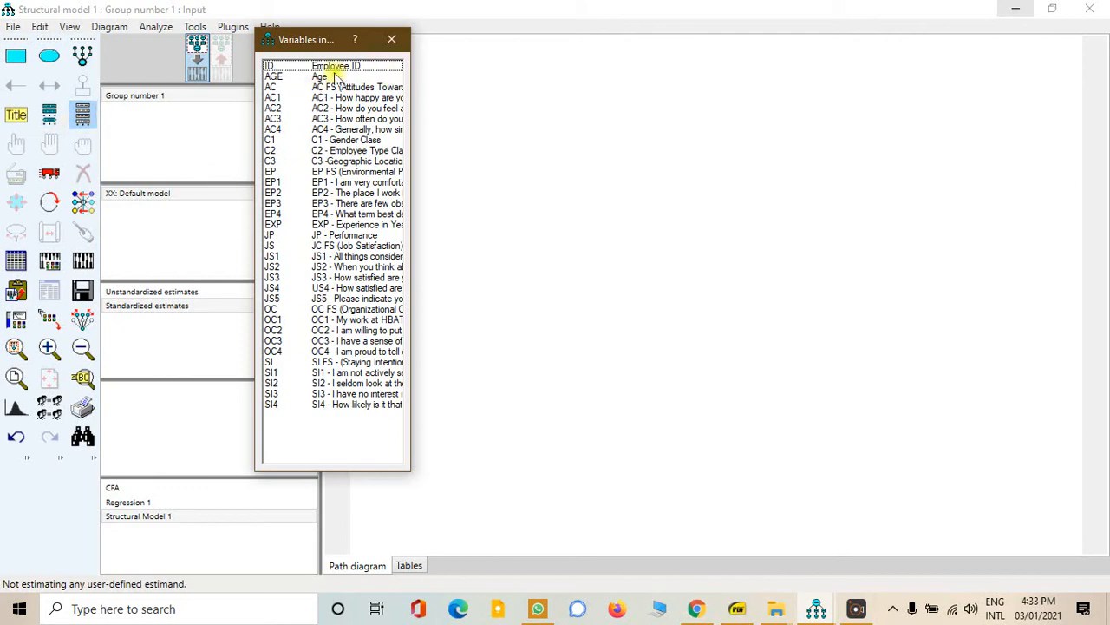
left_click(388, 37)
Step: Switch to File Explorer, open HBAT_SEM from the Ch 9_SEM_Hair_8thEd folder in SPSS and close the output viewer
mouse_move(780, 614)
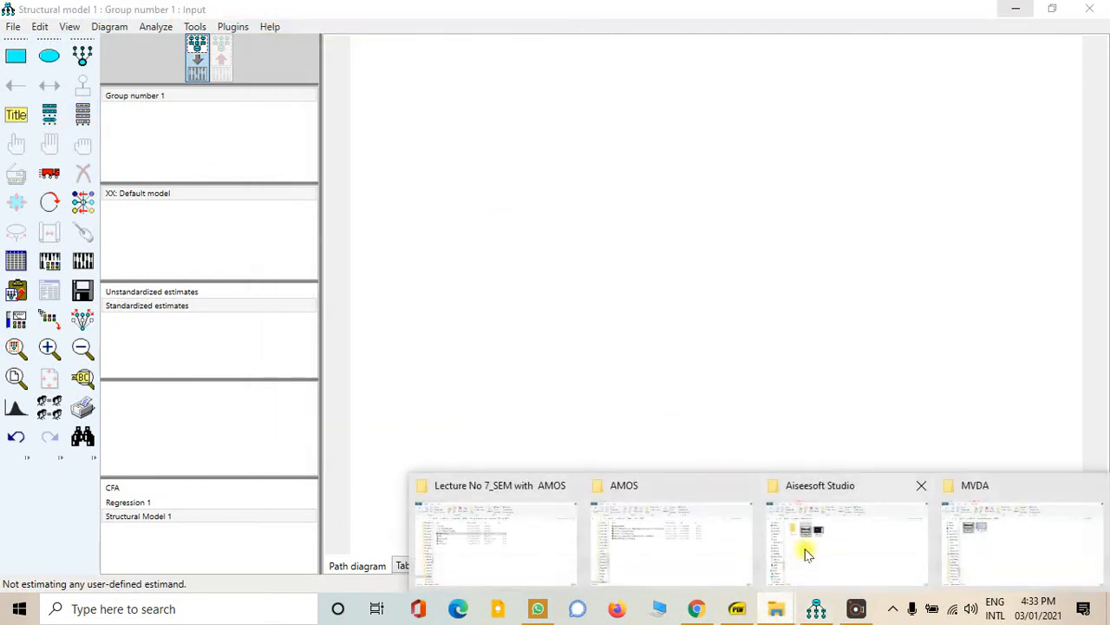
left_click(504, 531)
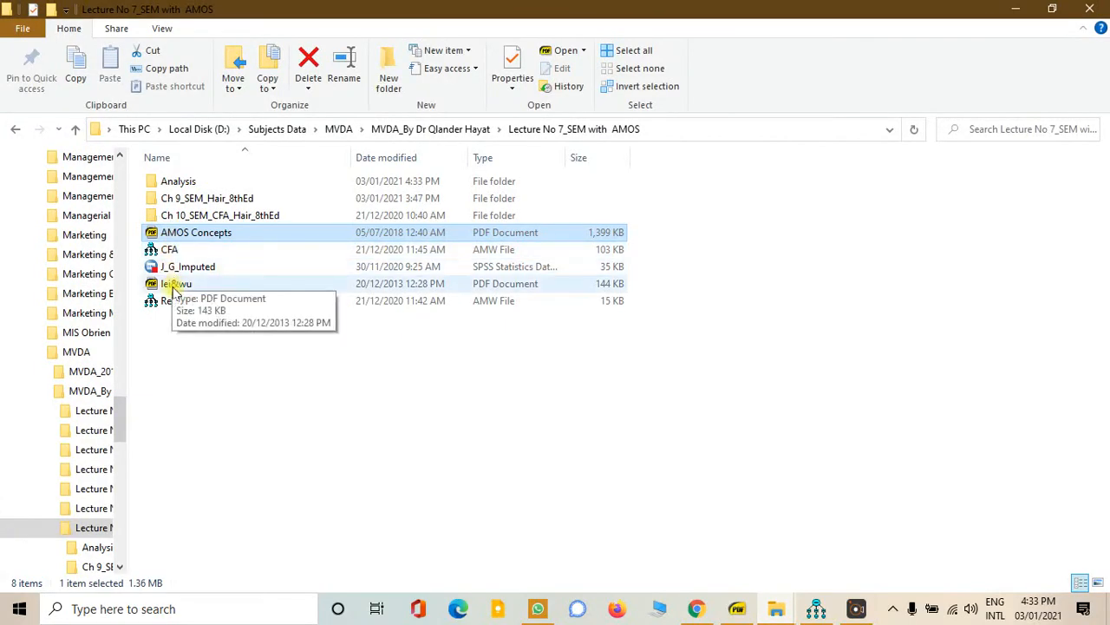
left_click(184, 199)
double_click(184, 199)
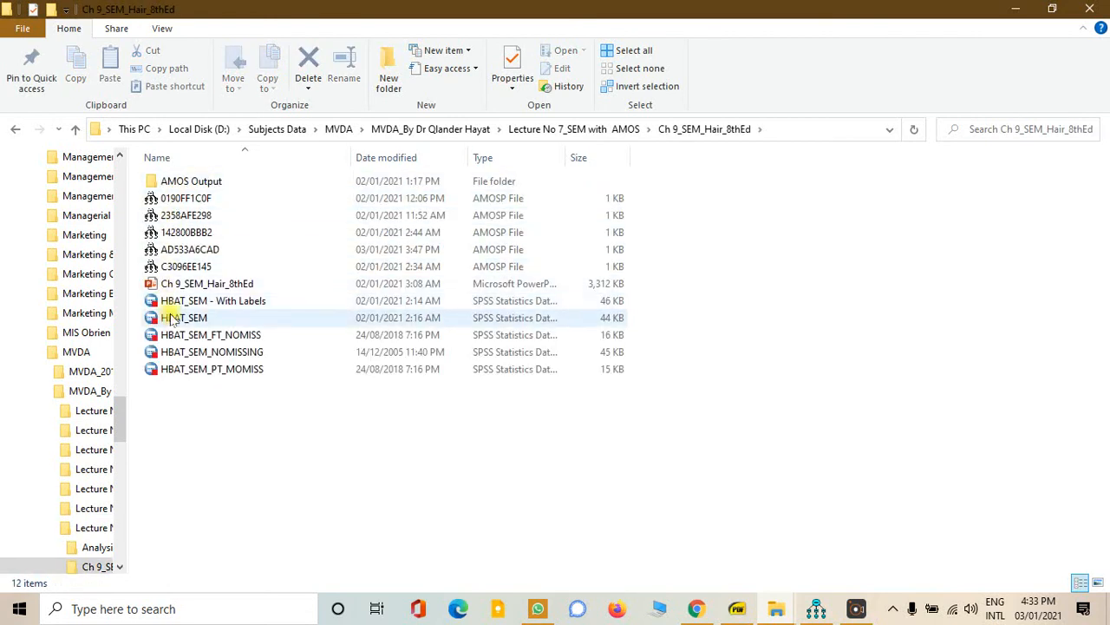
double_click(178, 317)
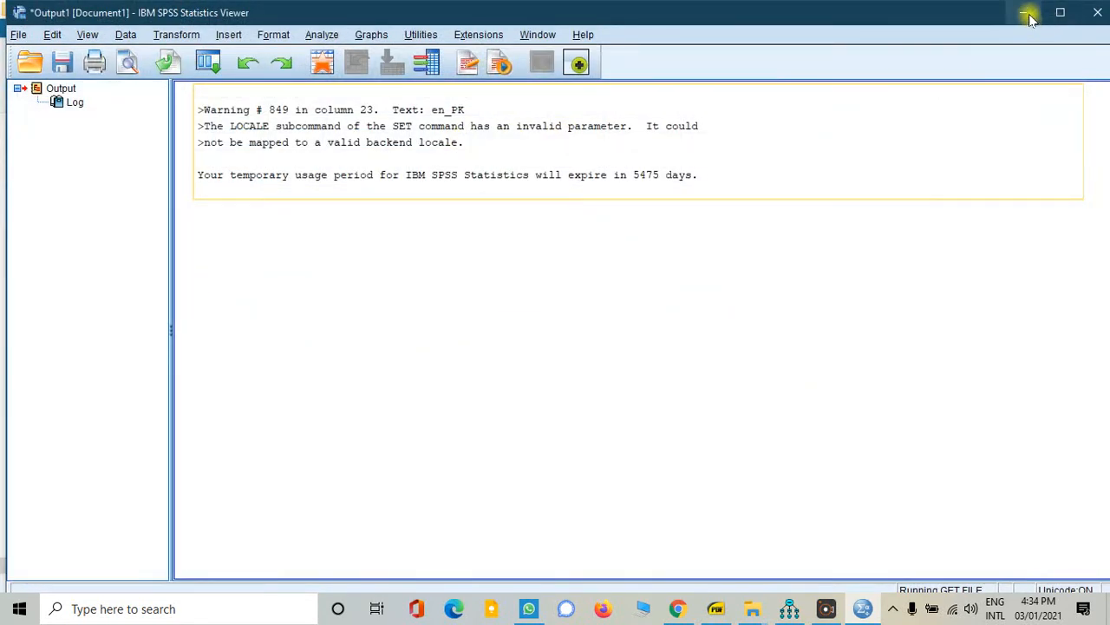
left_click(1099, 17)
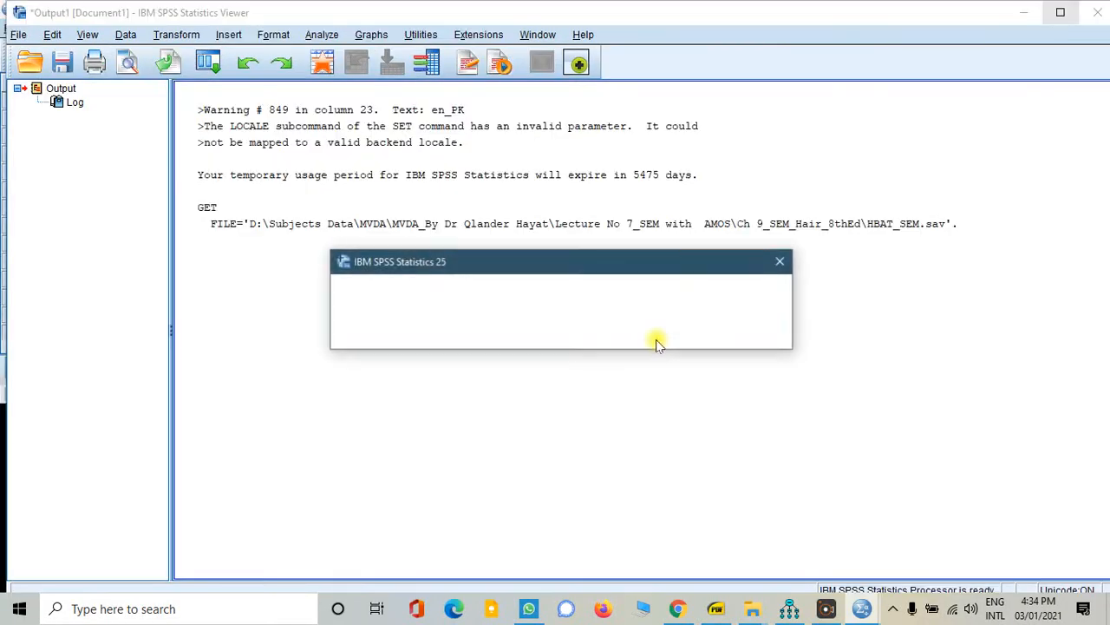
left_click(561, 333)
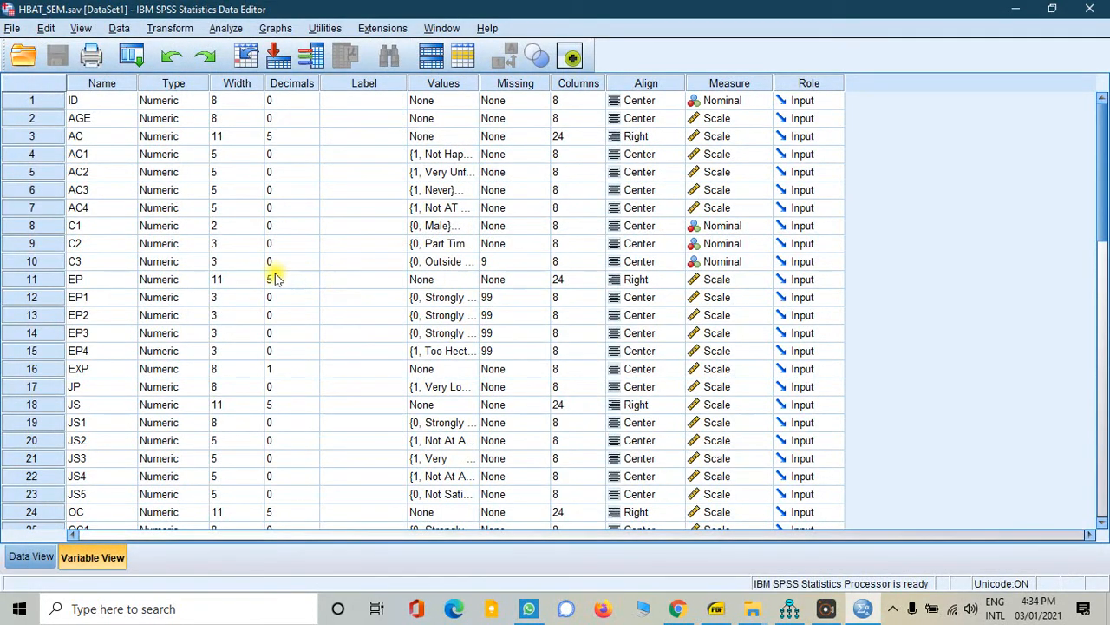
Step: Review the ID, AGE and AC variable names in HBAT_SEM, then minimize its data window
left_click(87, 104)
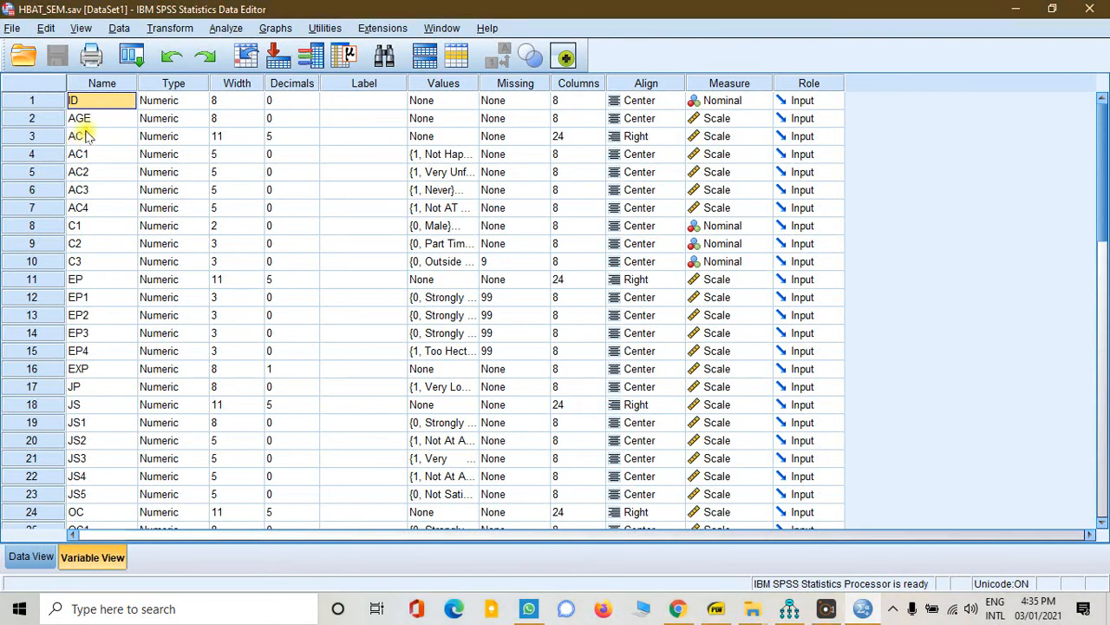
left_click(93, 118)
left_click(97, 136)
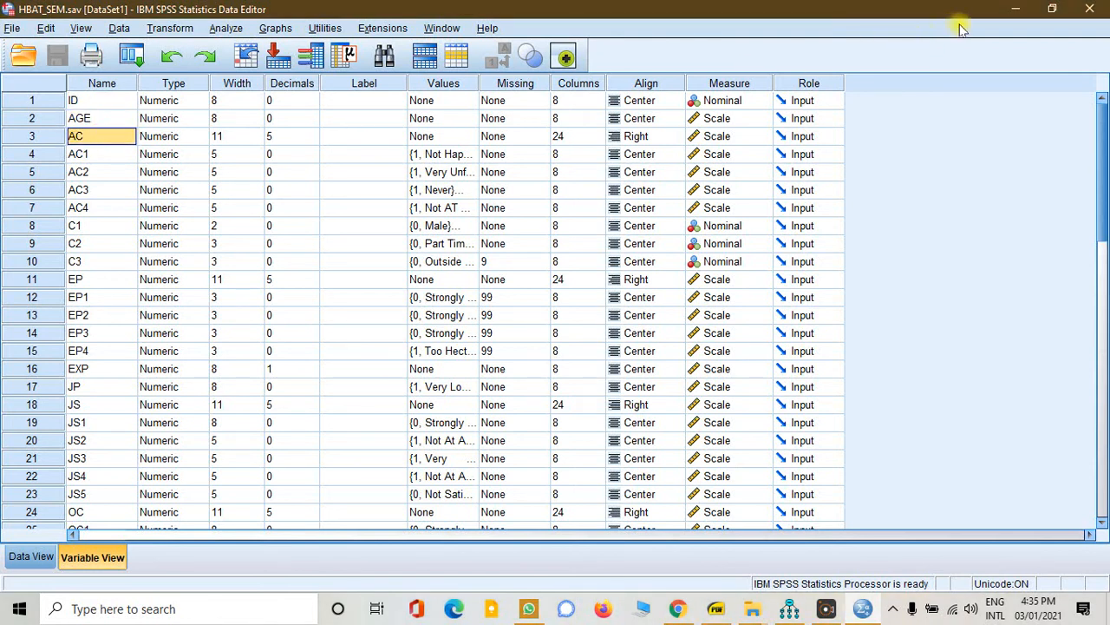
left_click(1015, 9)
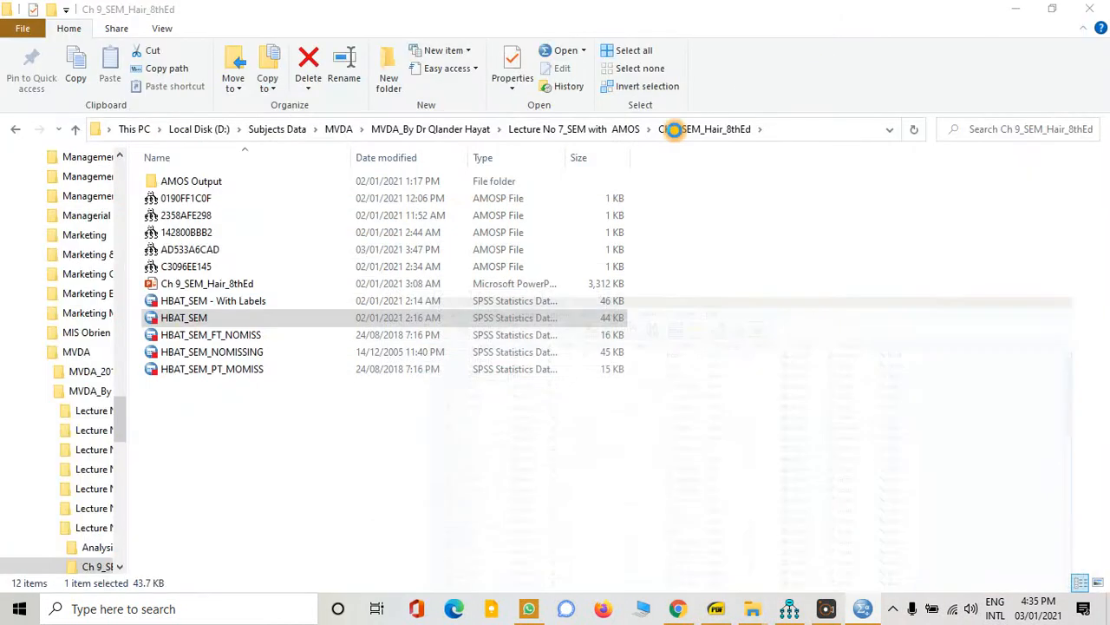
Step: Open the HBAT_SEM - With Labels dataset in SPSS and bring its variable definitions to the front
left_click(236, 318)
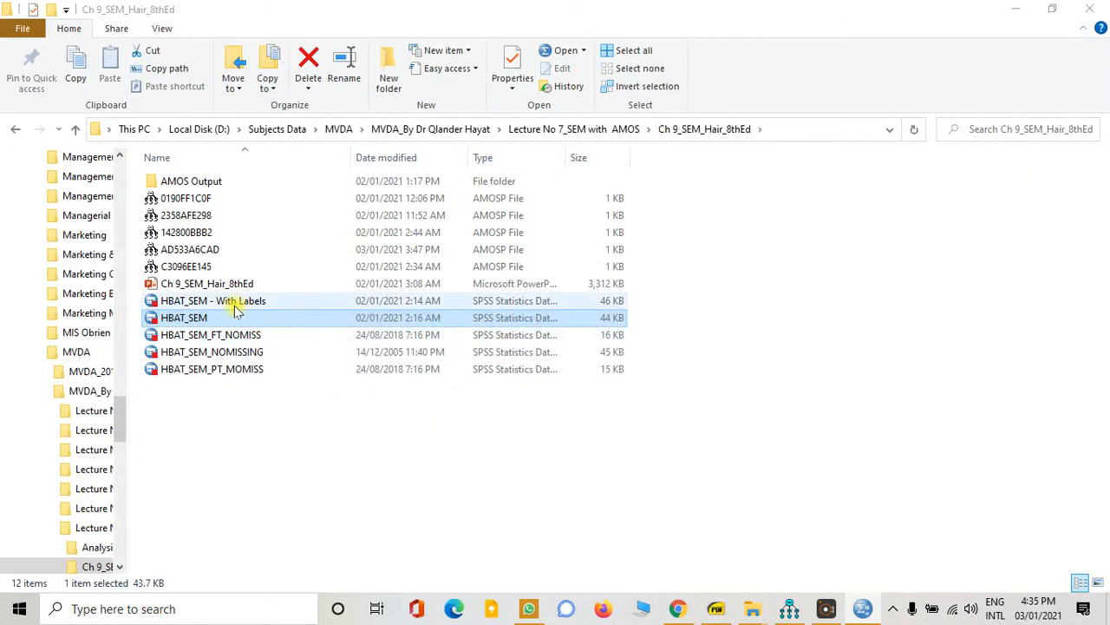
double_click(233, 301)
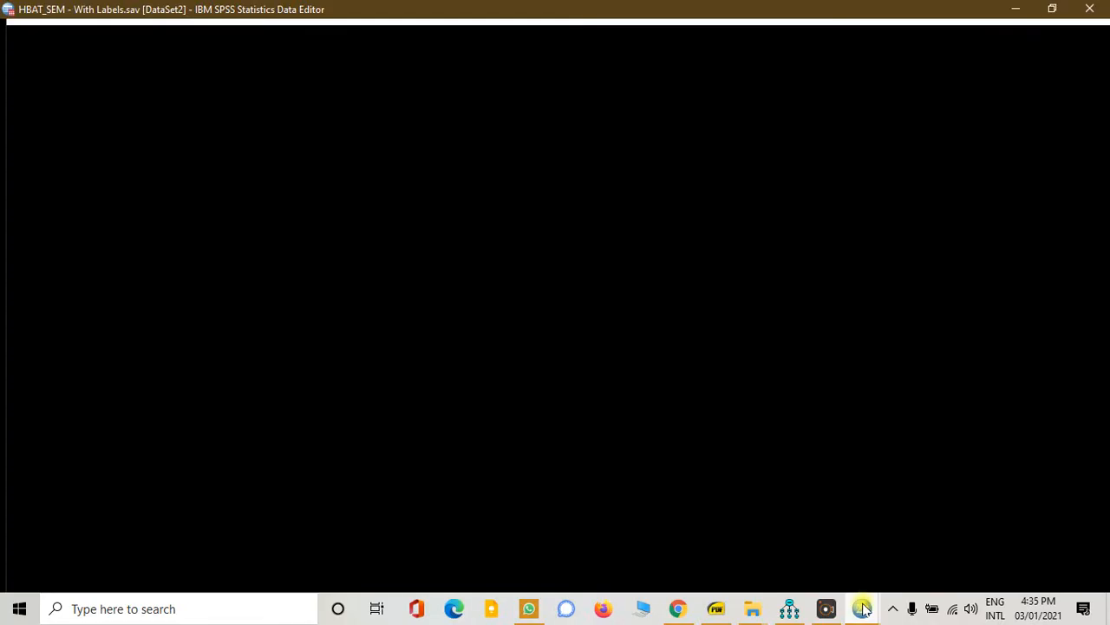
mouse_move(863, 607)
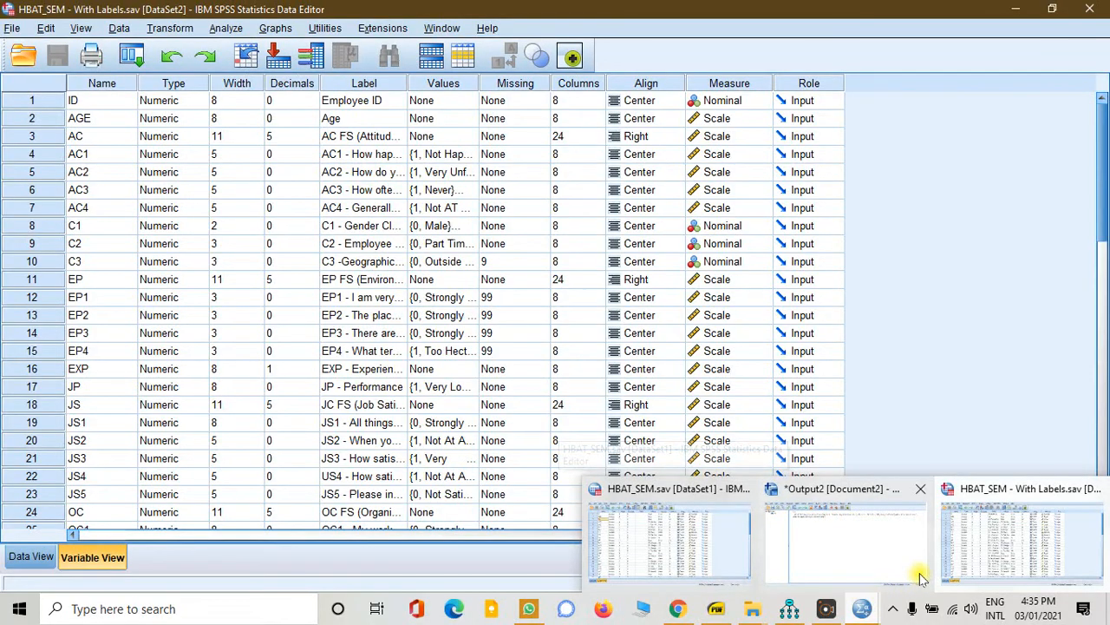
left_click(984, 544)
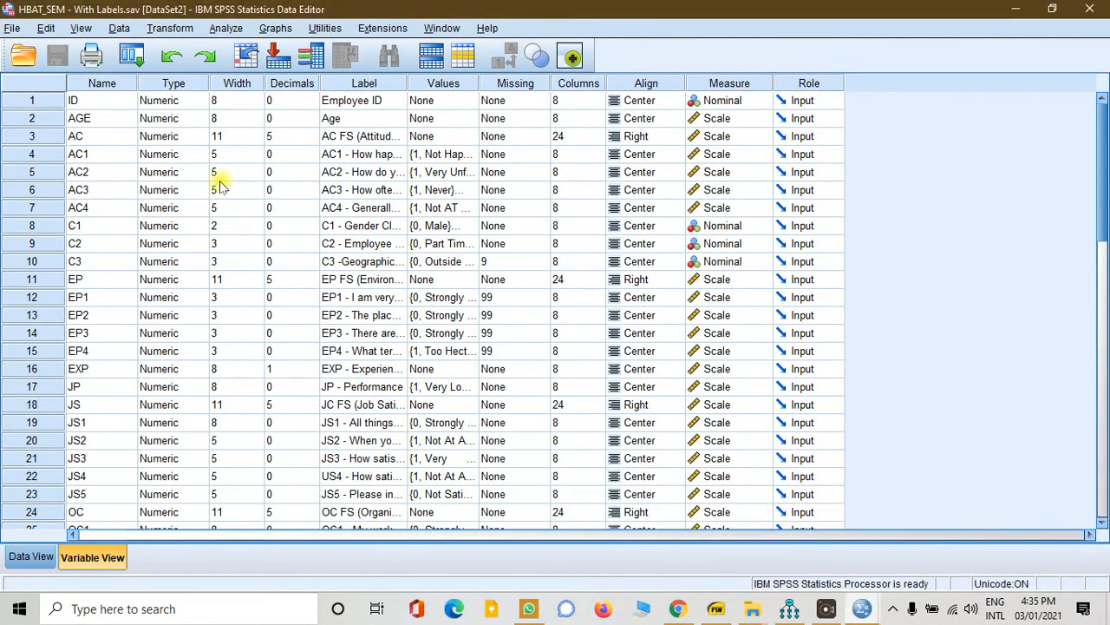
Step: Widen the Label column so that the full AC factor score label can be read
left_click(52, 104)
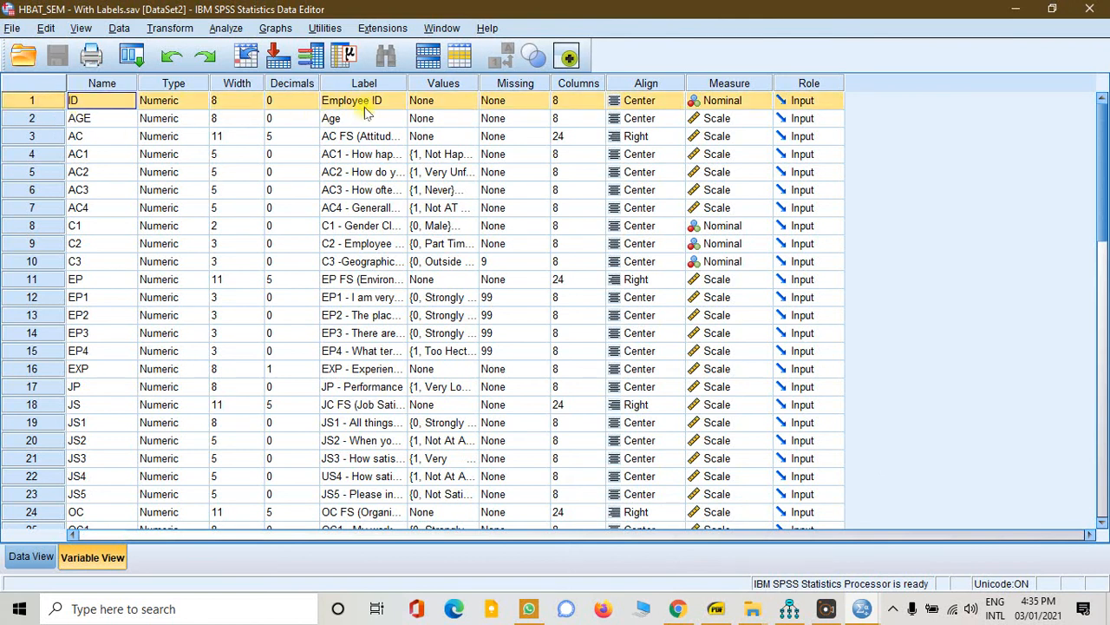
left_click_drag(408, 82, 696, 106)
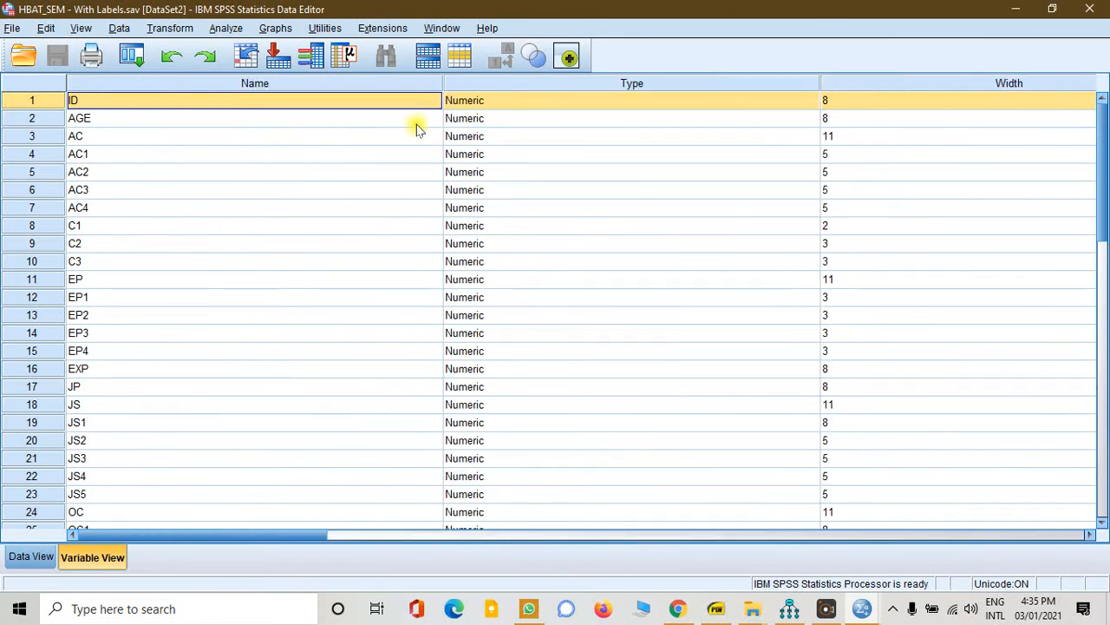
left_click_drag(442, 82, 144, 83)
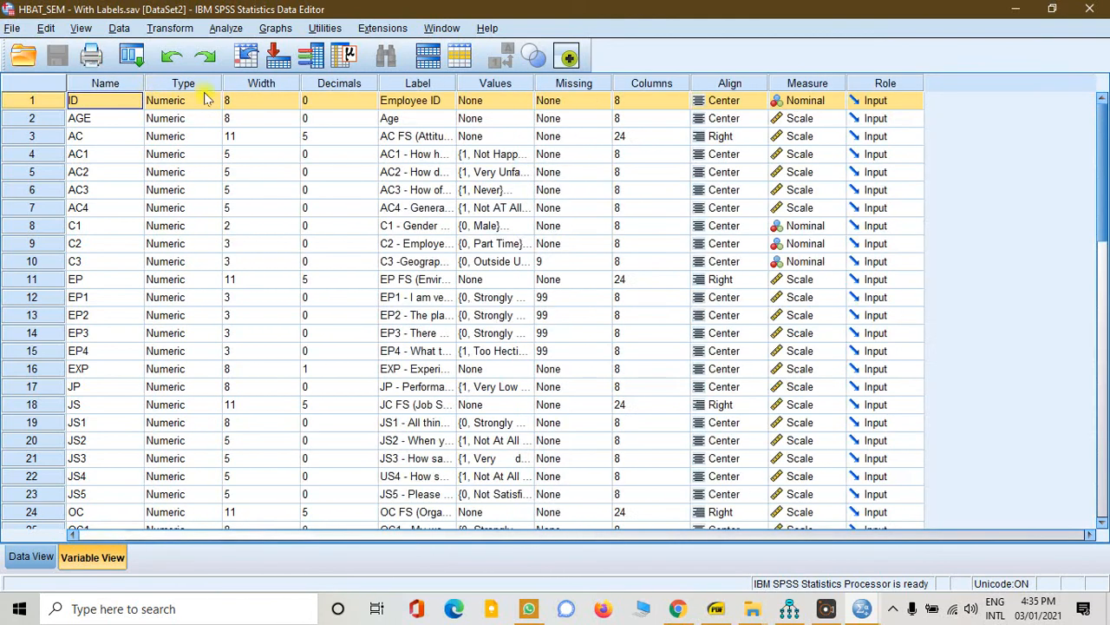
left_click_drag(468, 84, 538, 98)
left_click(448, 100)
left_click_drag(456, 83, 491, 83)
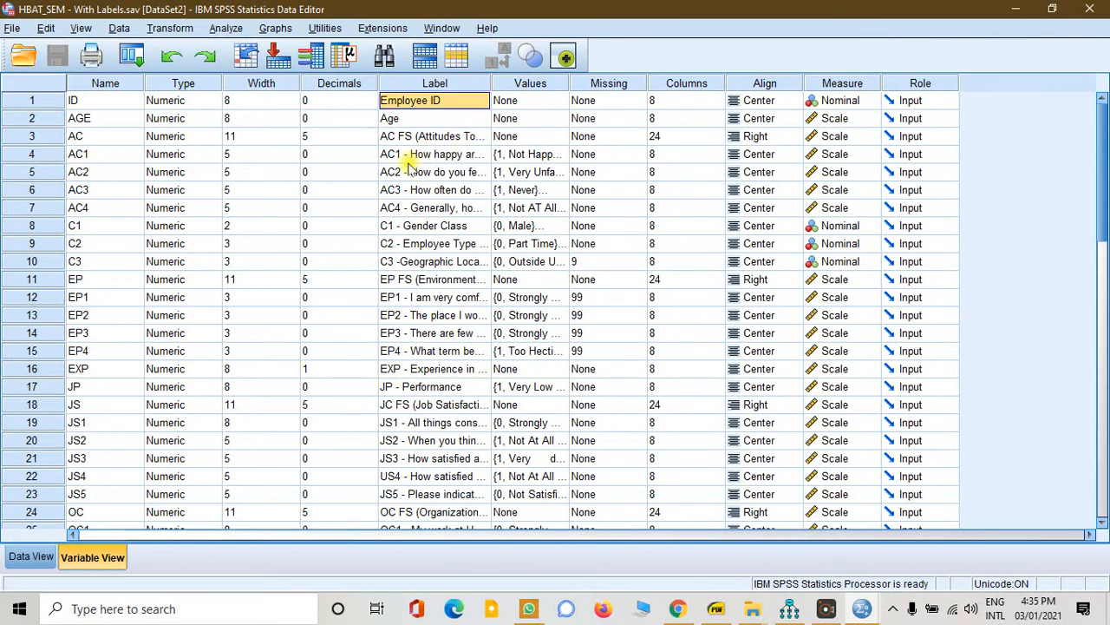
left_click(42, 136)
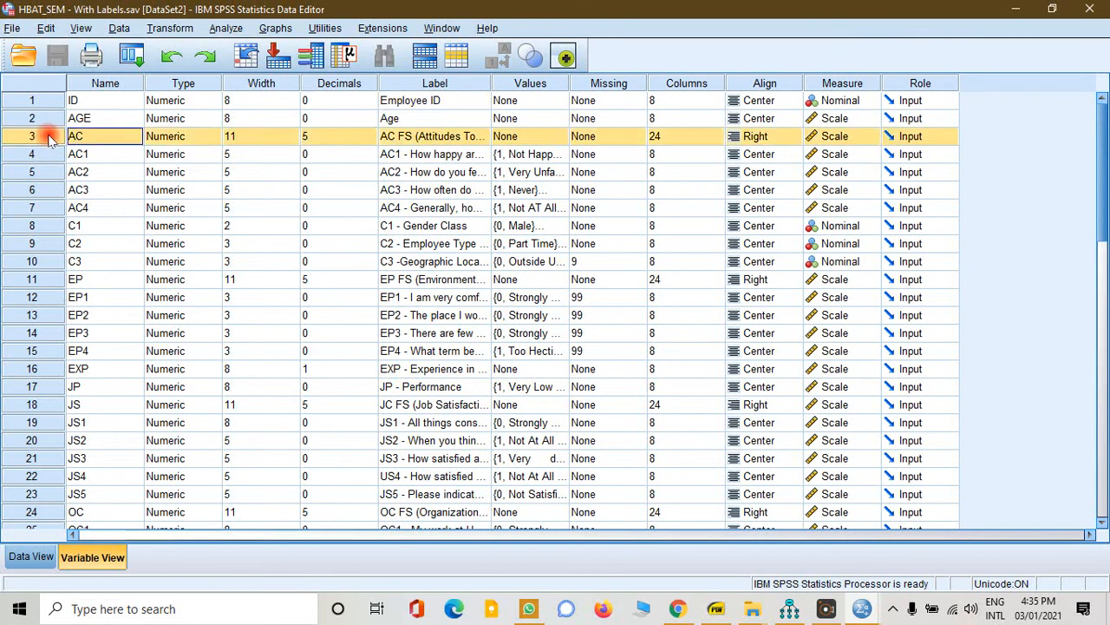
left_click(457, 139)
left_click_drag(491, 85, 628, 90)
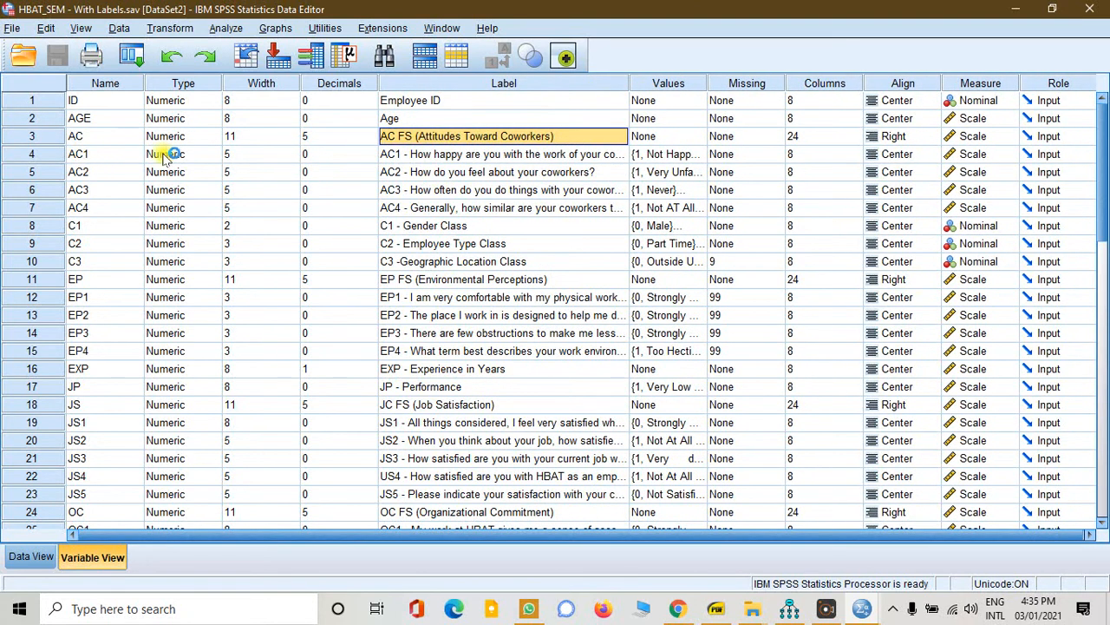
Step: Examine the labels of the AC factor score, its items AC1 to AC4 and the classification variables C1 to C3
left_click_drag(396, 154, 403, 208)
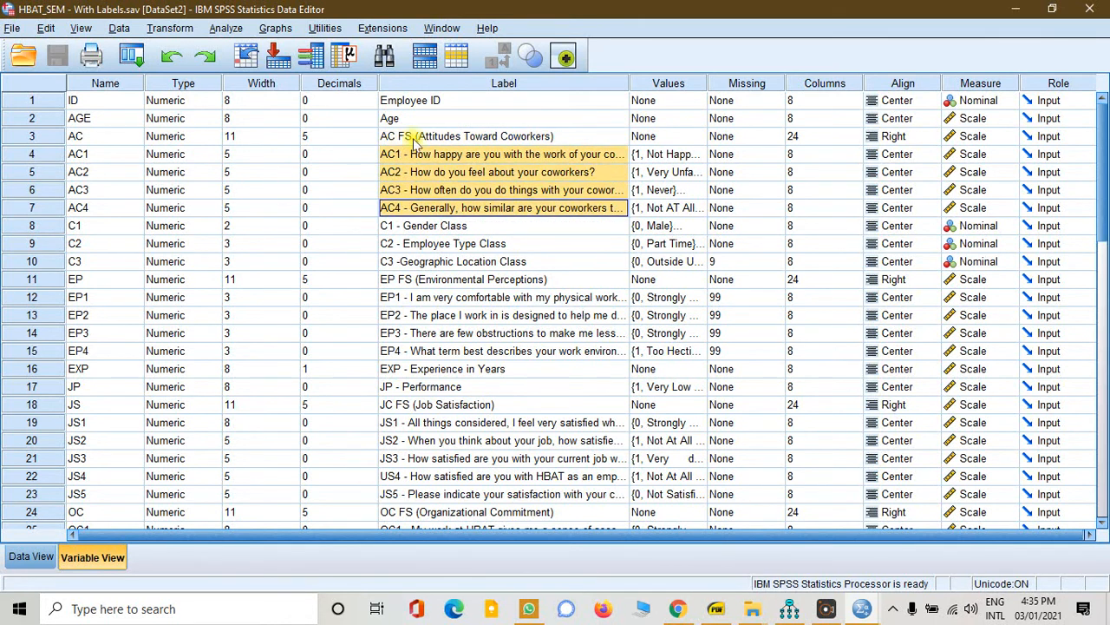
left_click(405, 229)
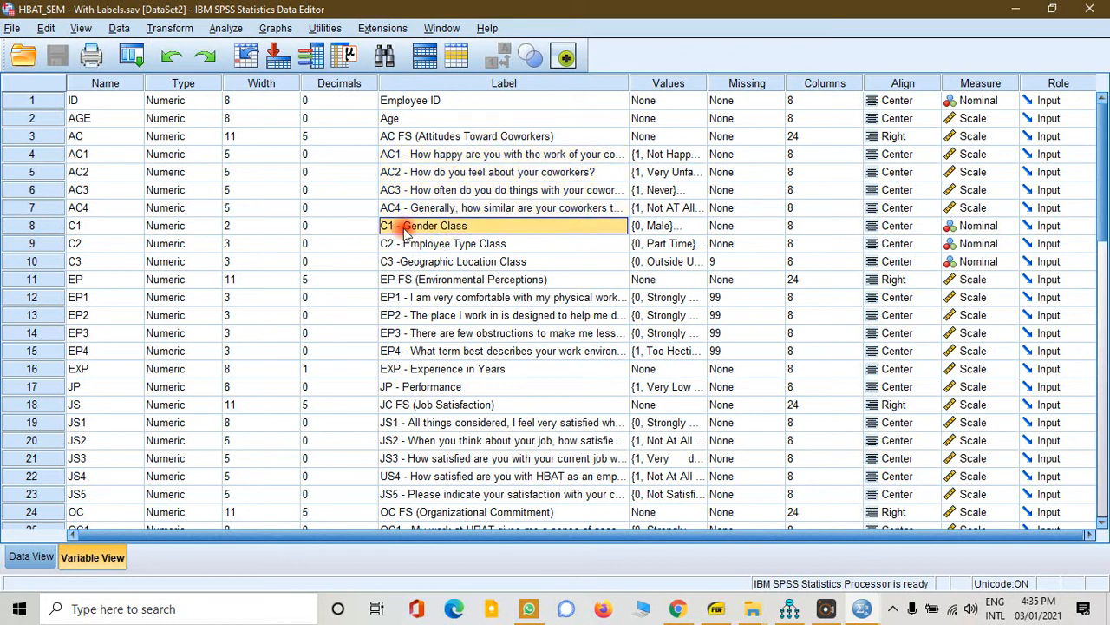
left_click(422, 246)
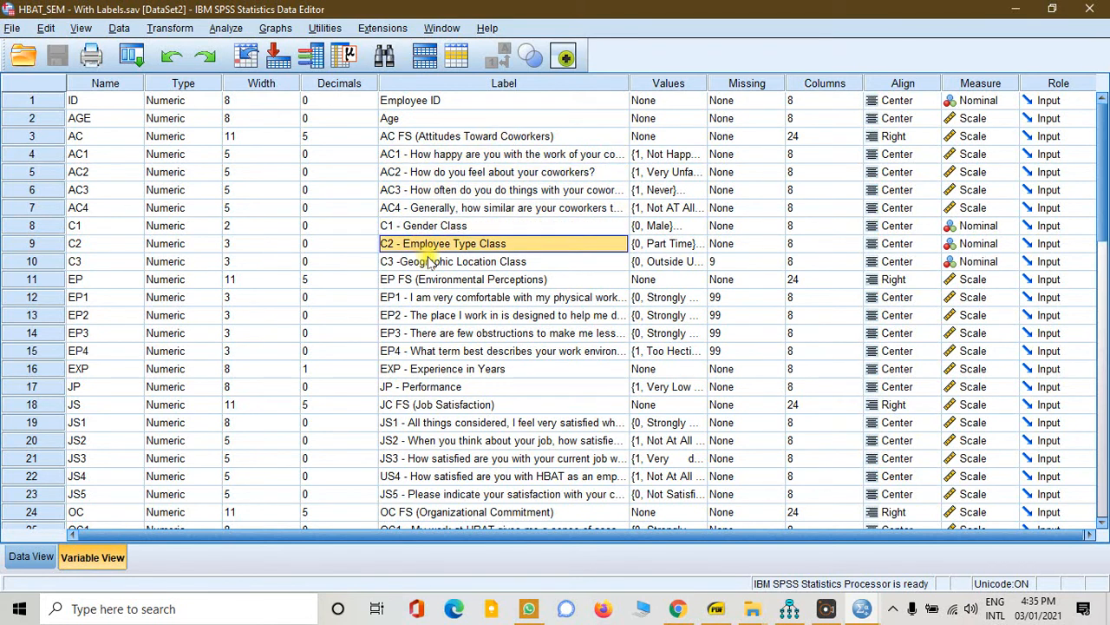
left_click(442, 139)
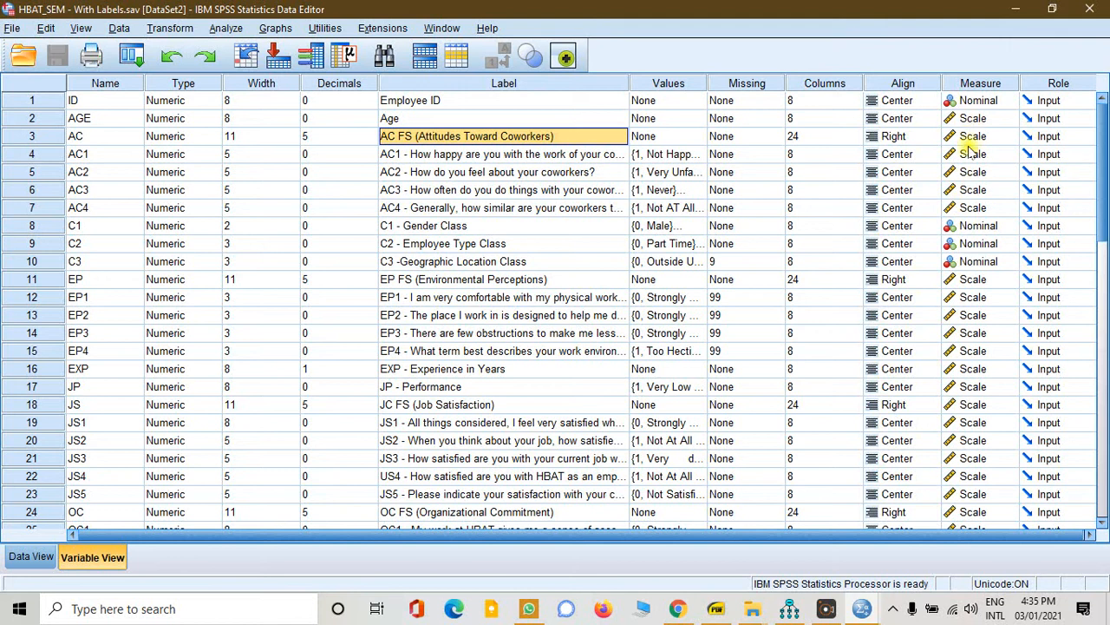
left_click_drag(460, 227, 471, 260)
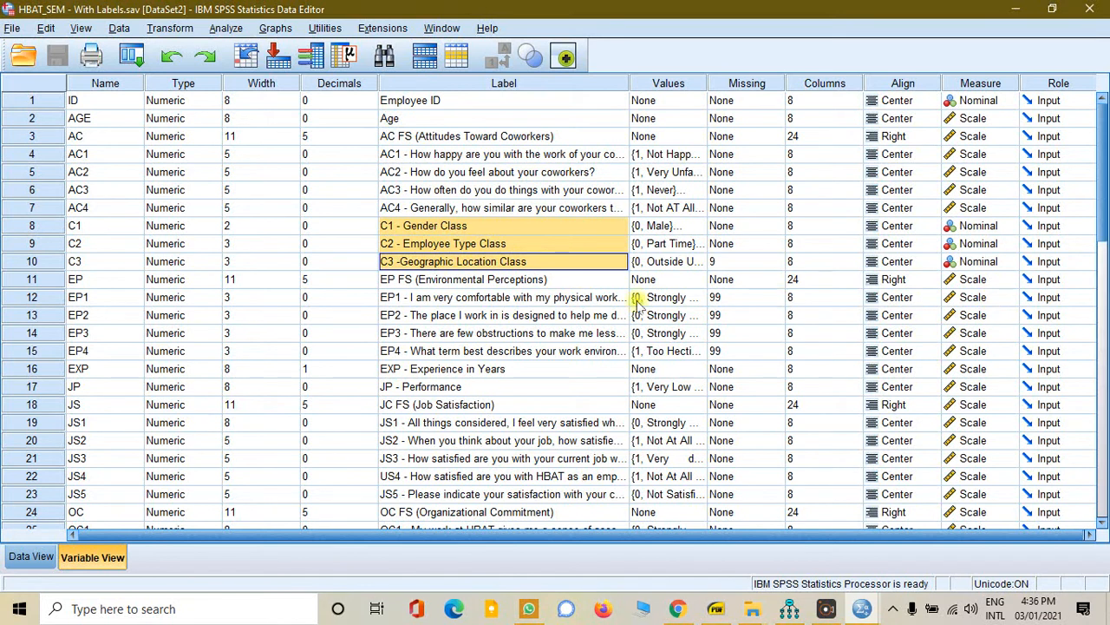
Step: Examine the labels of the EP factor score, its items EP1 to EP4, and the EXP and JP variables
left_click(85, 280)
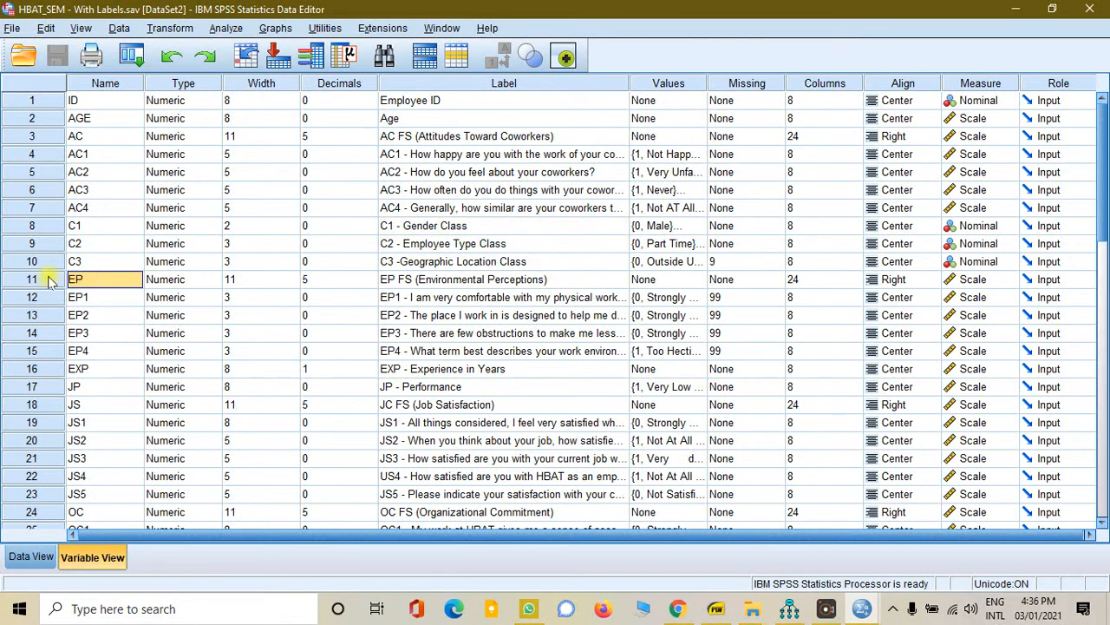
left_click(48, 280)
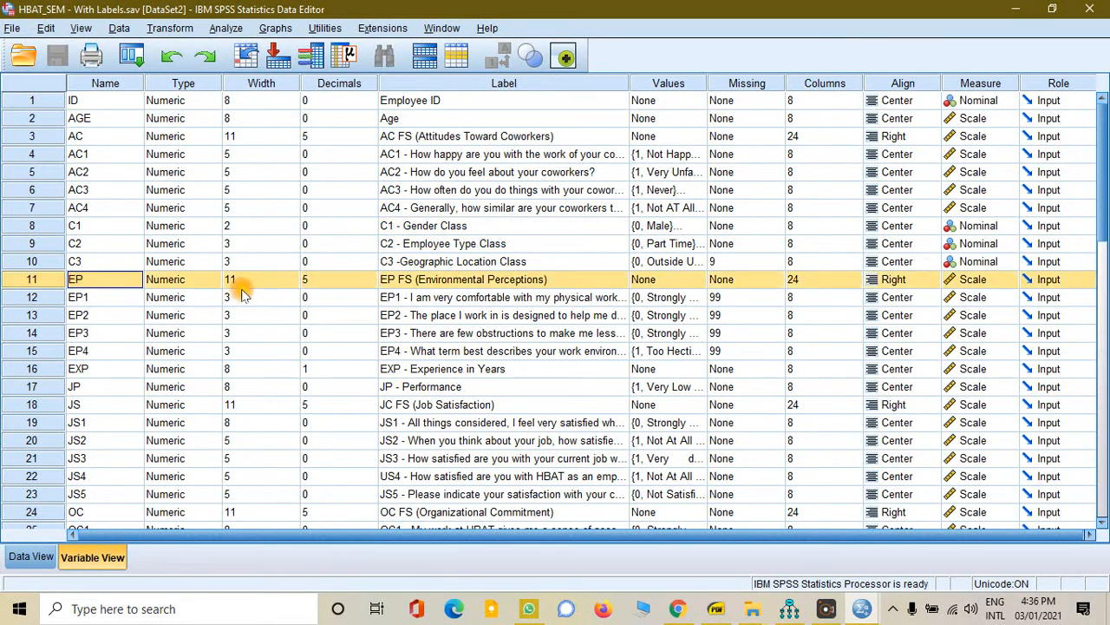
left_click(539, 283)
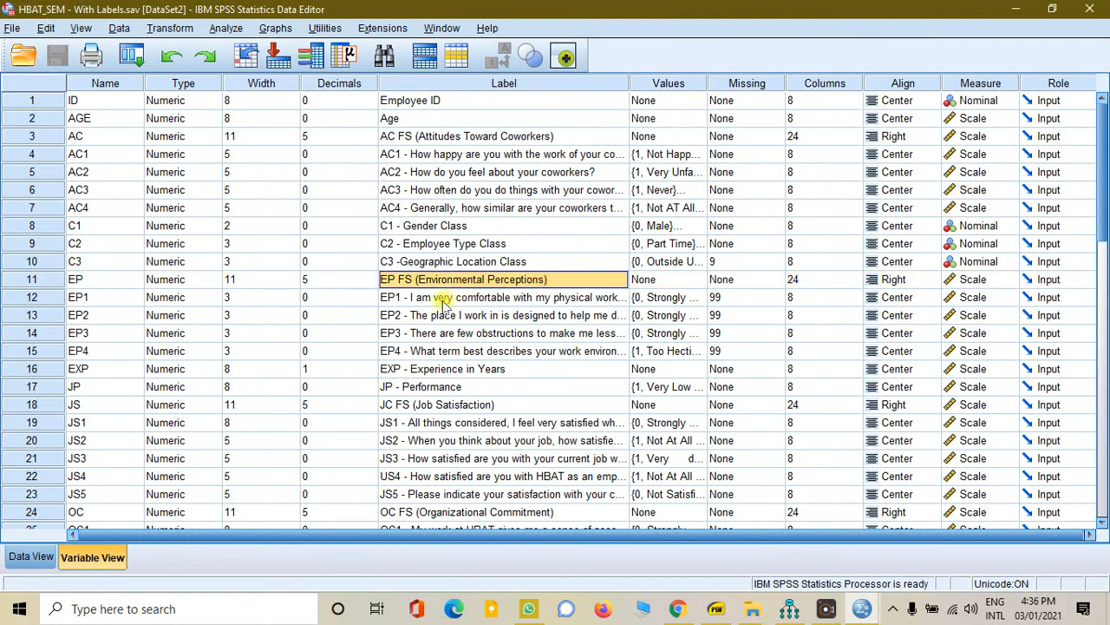
left_click_drag(441, 300, 443, 354)
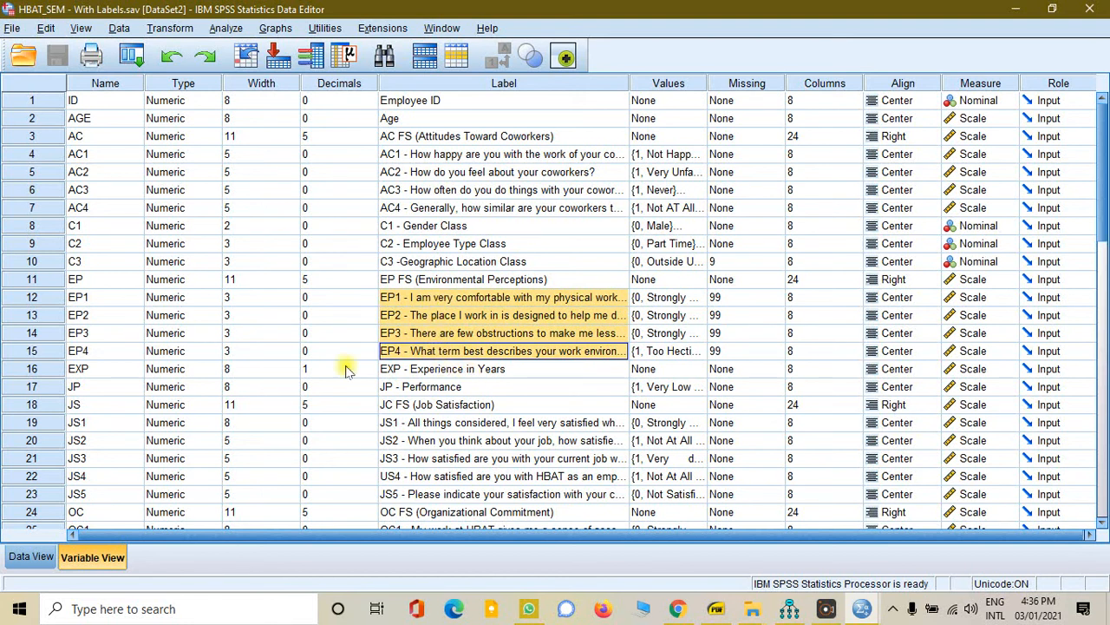
left_click(452, 371)
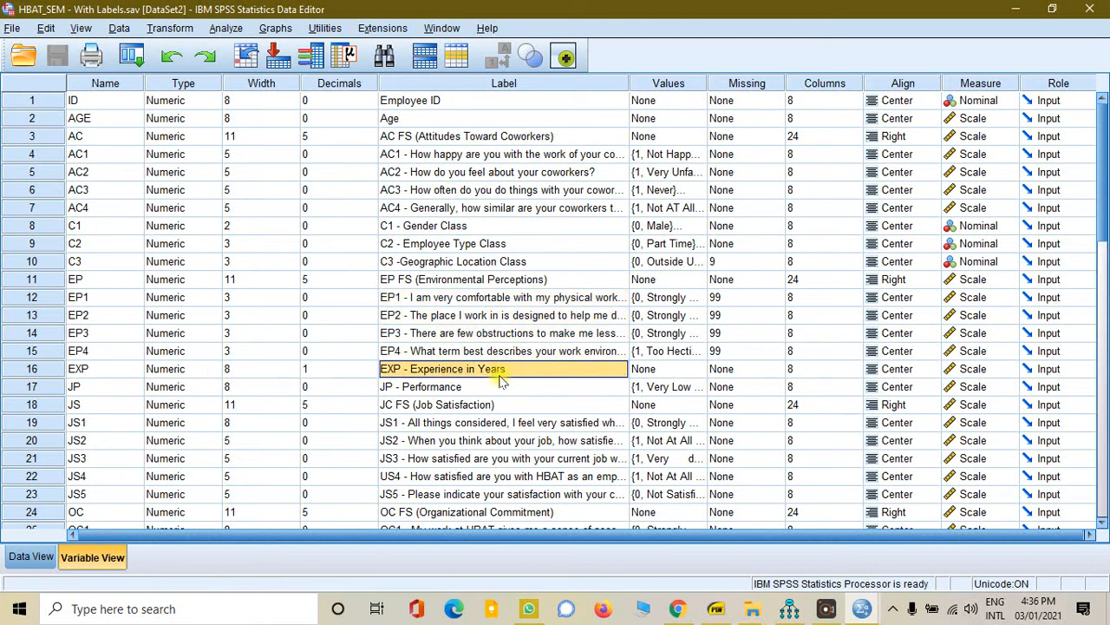
left_click(429, 387)
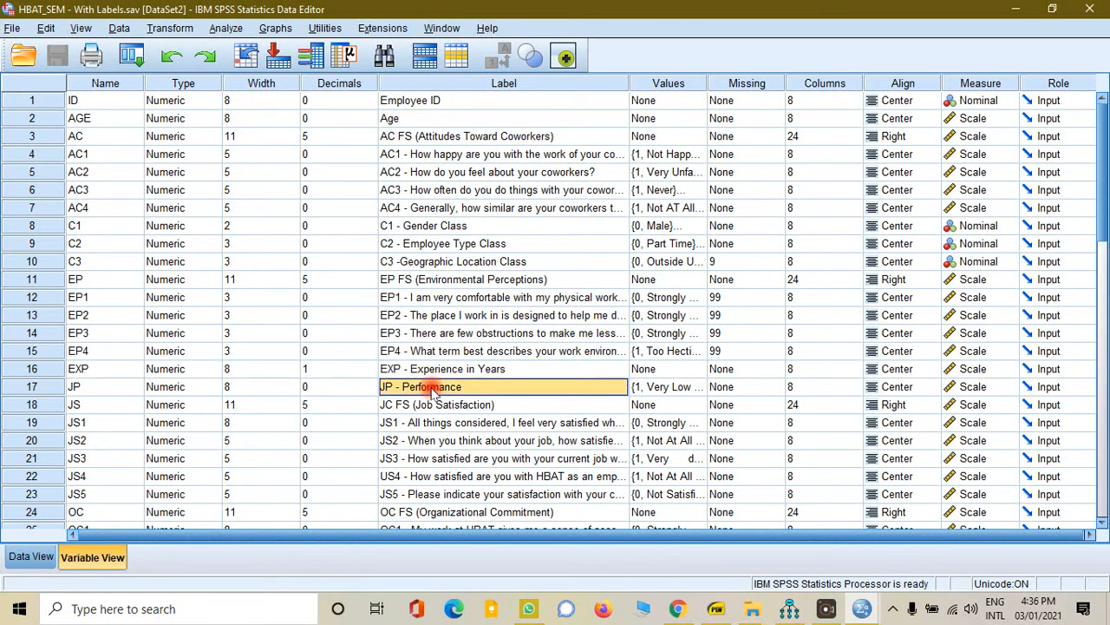
Step: Examine the labels of the JS and OC factor scores and their items JS1 to JS5 and OC1 to OC4
scroll(427, 390, "down", 3)
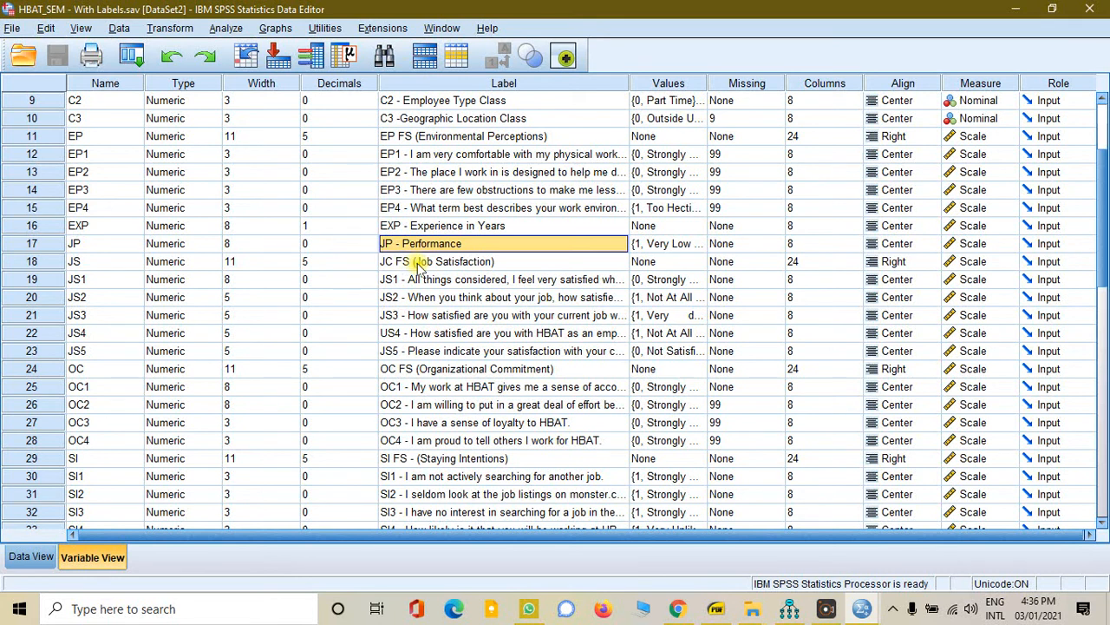
left_click_drag(422, 280, 419, 350)
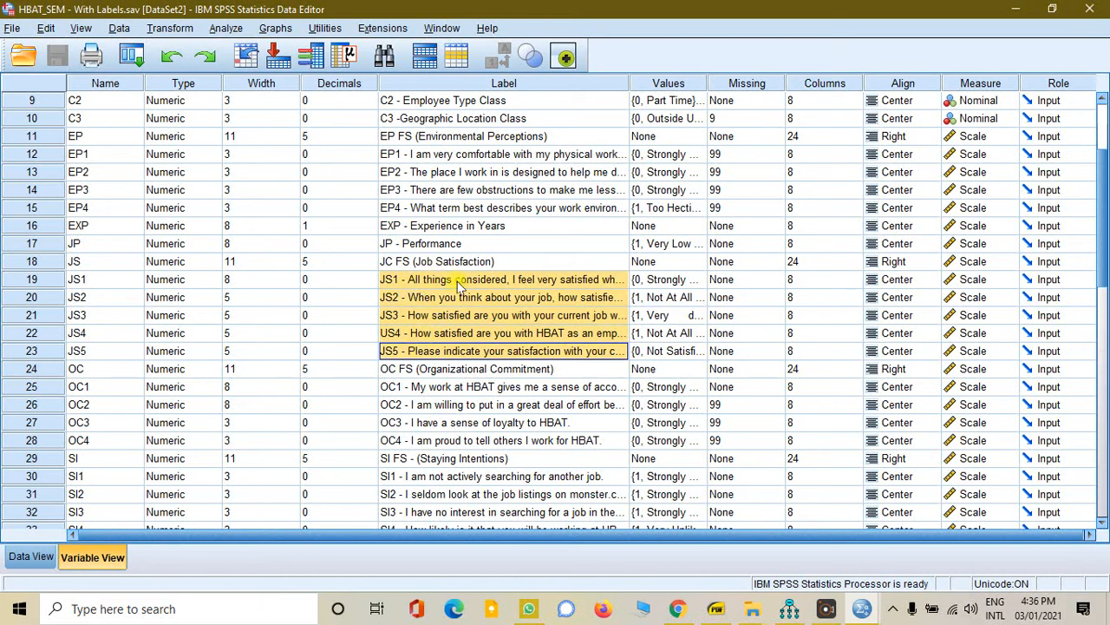
left_click(436, 372)
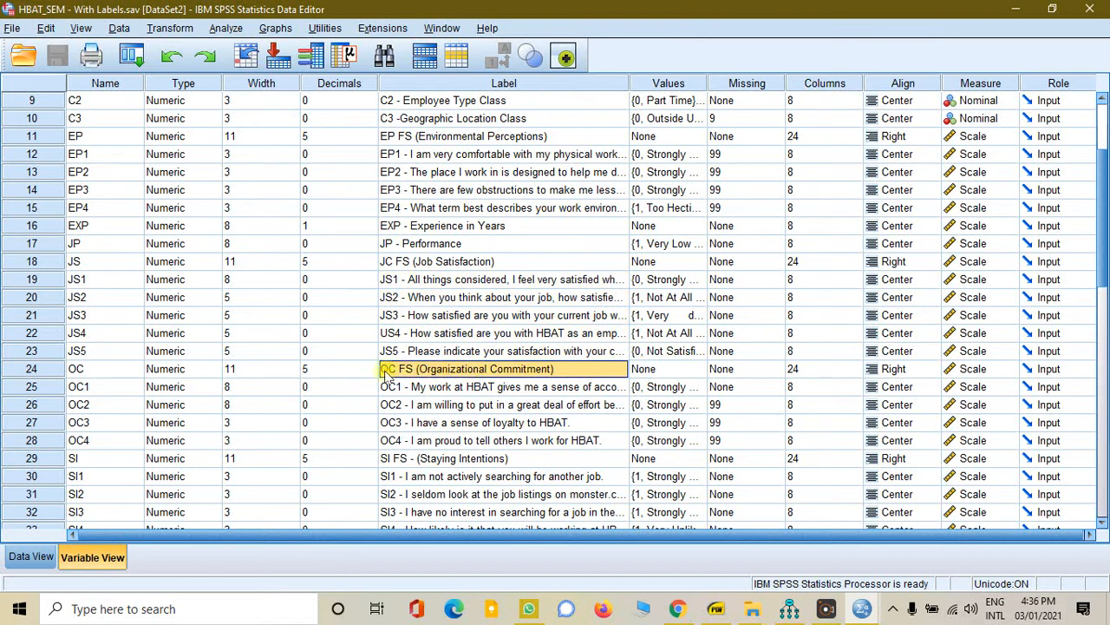
left_click_drag(415, 388, 414, 441)
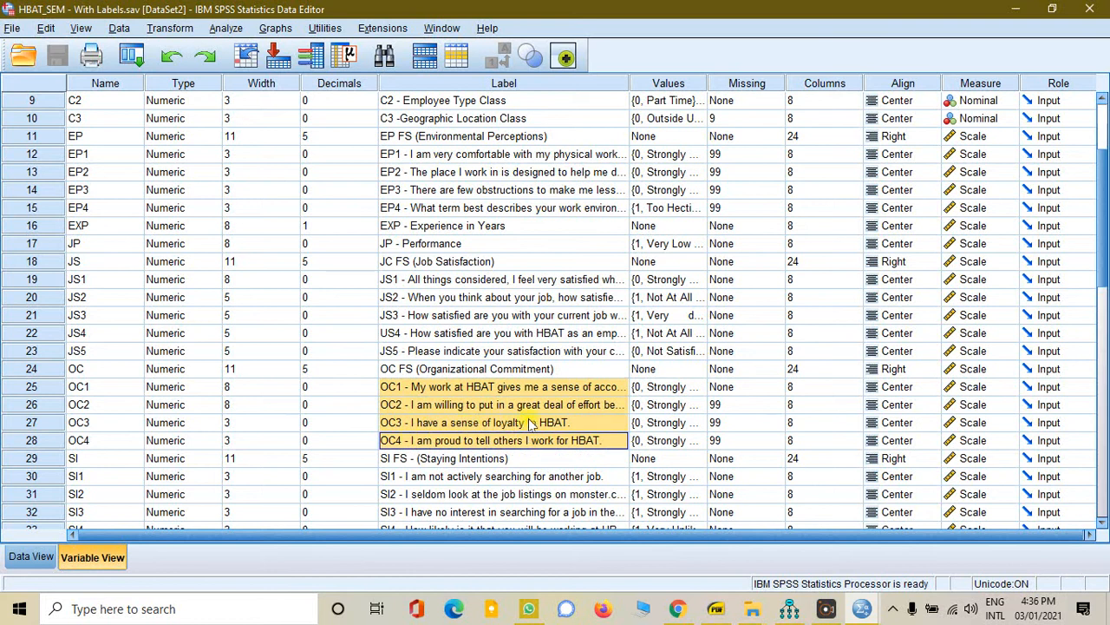
Step: Examine the labels of the SI (Staying Intentions) factor score and its items SI1 to SI4
scroll(531, 422, "down", 3)
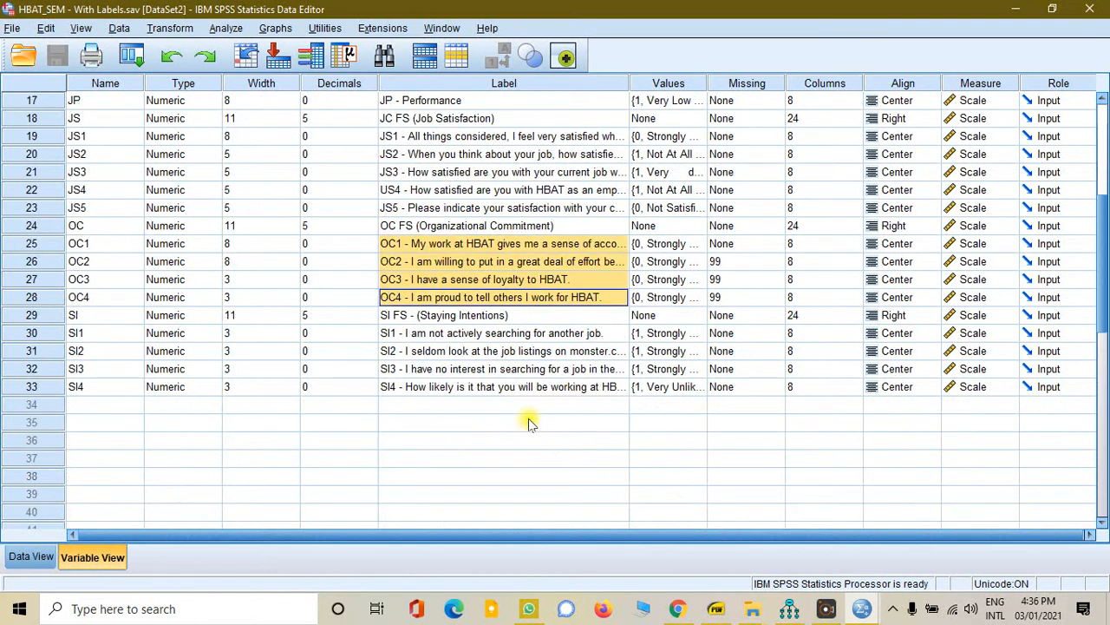
left_click(485, 316)
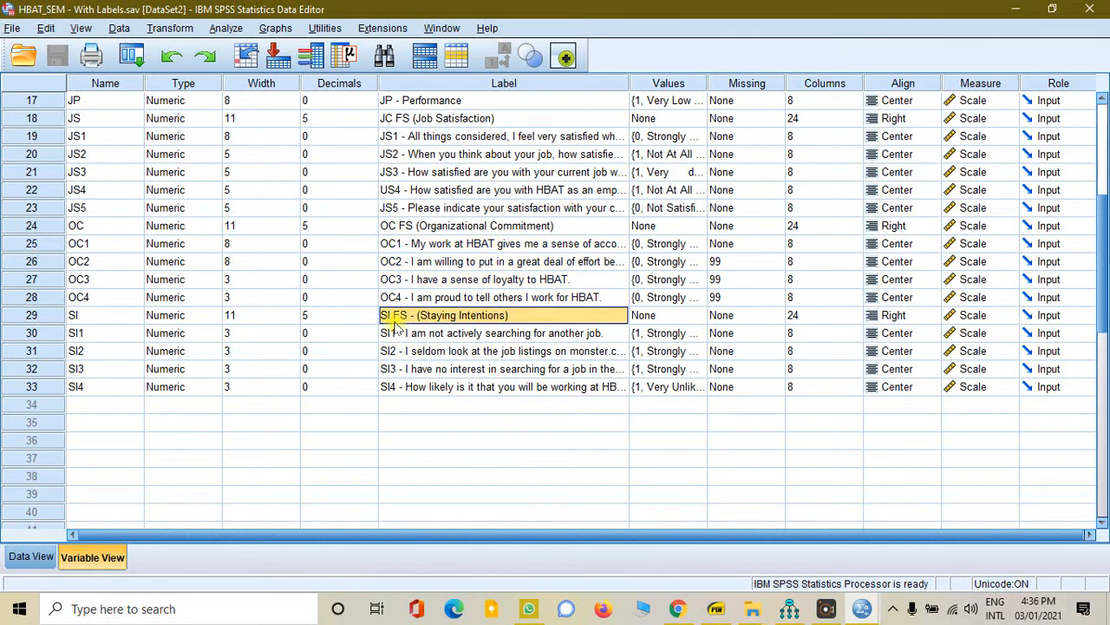
left_click(474, 339)
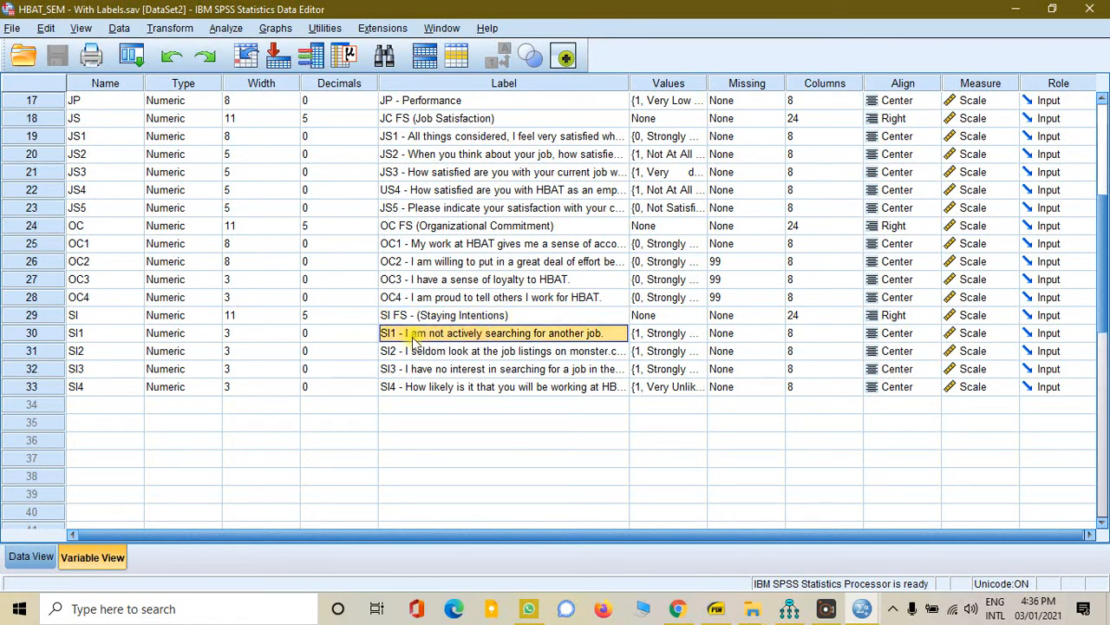
left_click(438, 350)
left_click_drag(425, 336, 439, 389)
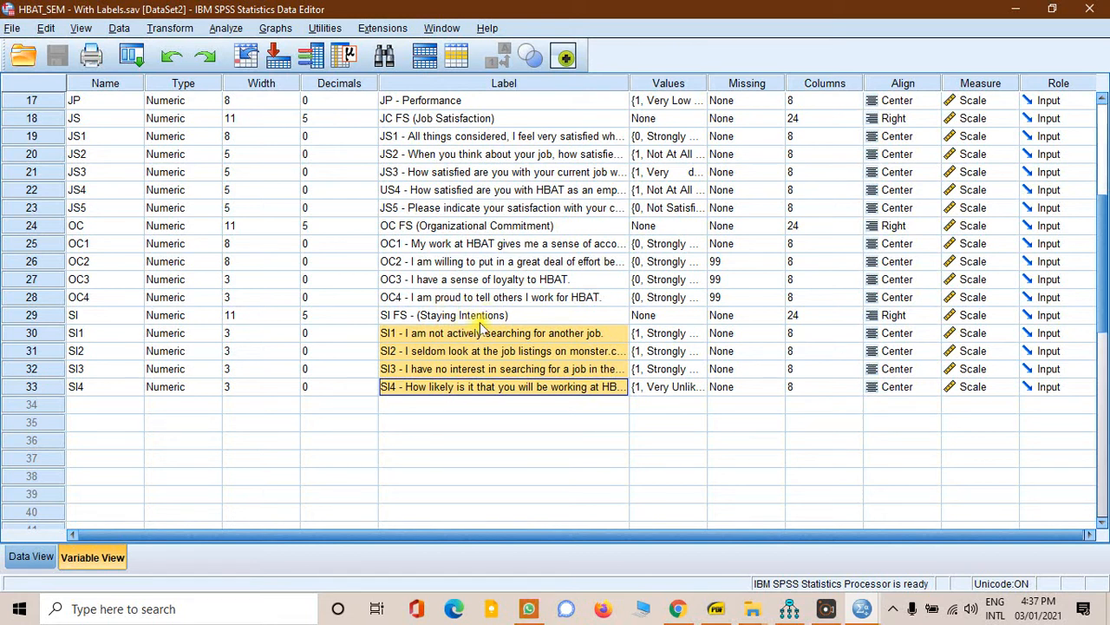
scroll(138, 336, "up", 5)
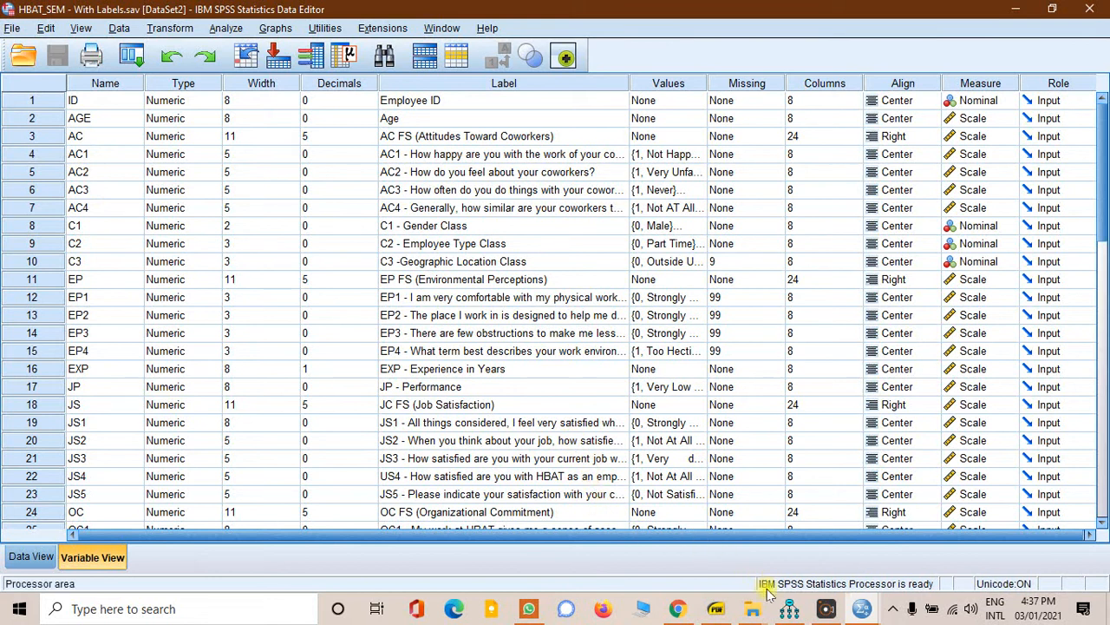
Step: Switch to AMOS and open the data file selection for Group number 1
left_click(790, 608)
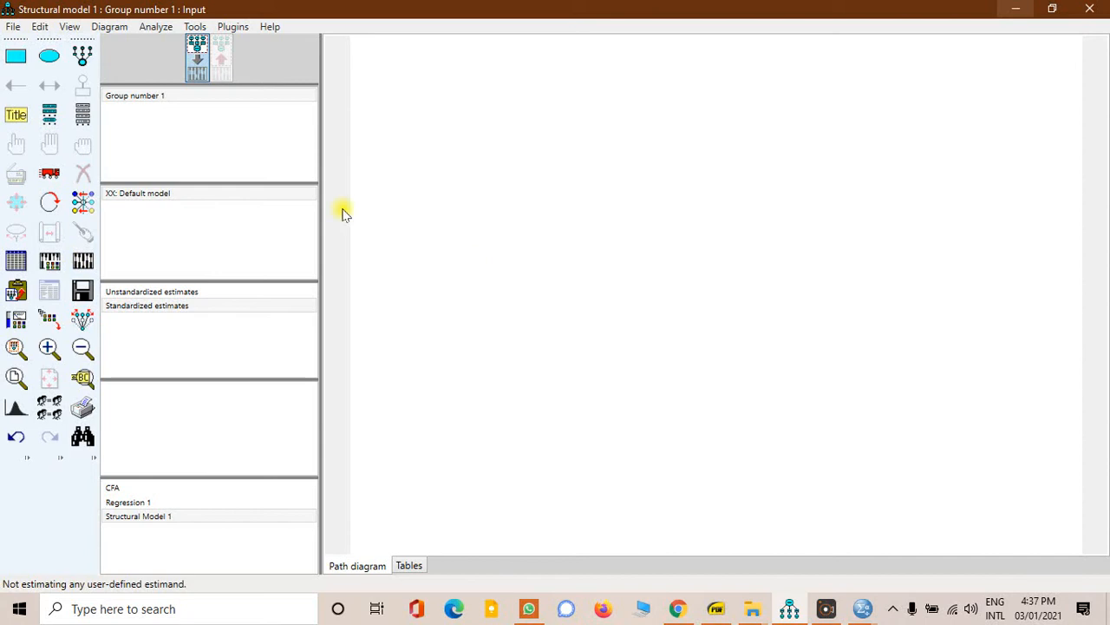
left_click(16, 262)
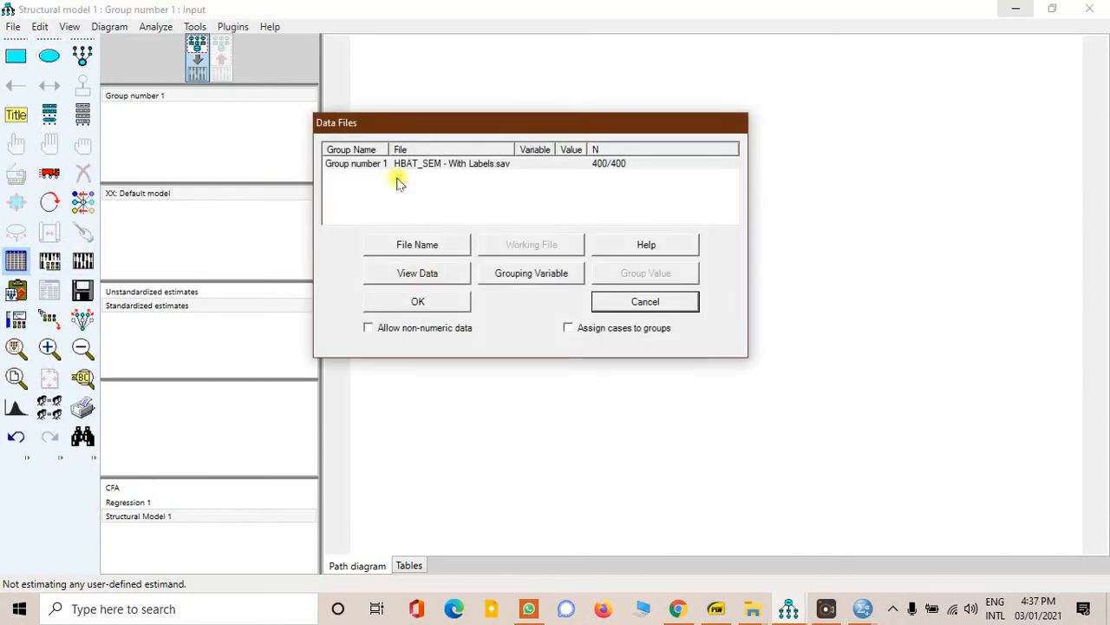
left_click_drag(391, 120, 420, 136)
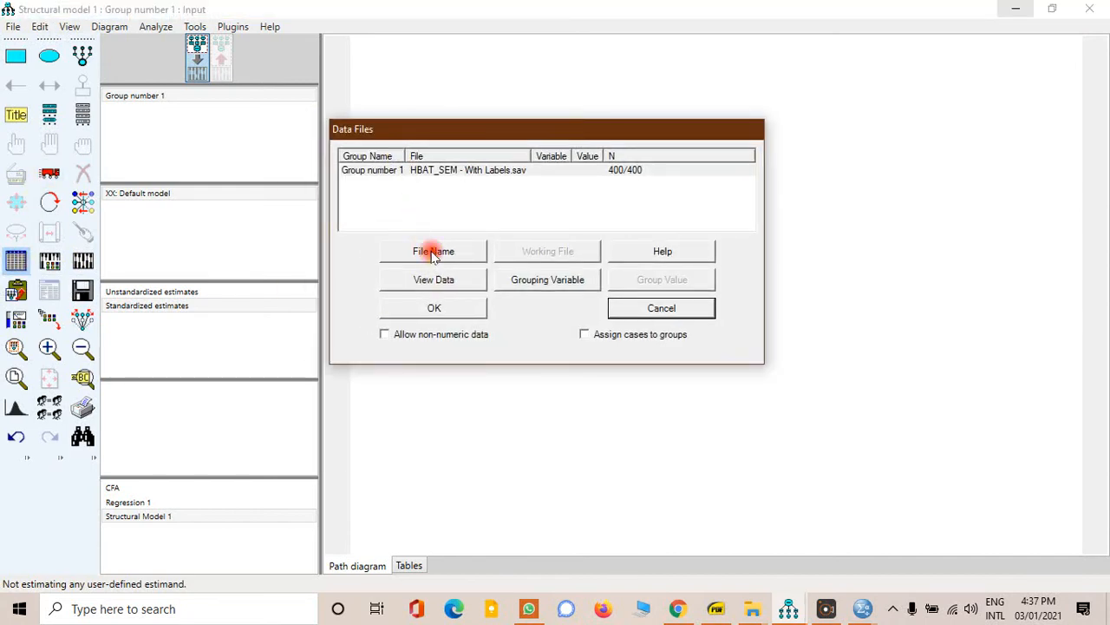
left_click(429, 252)
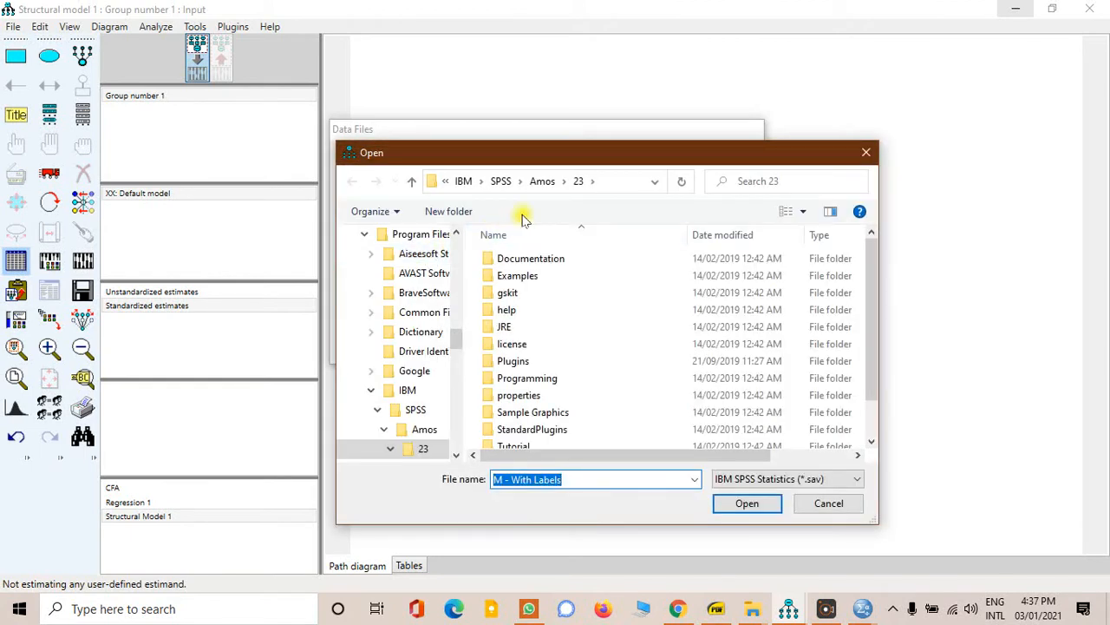
Step: Browse away from the AMOS program folder to the Subjects Data folder
left_click(463, 180)
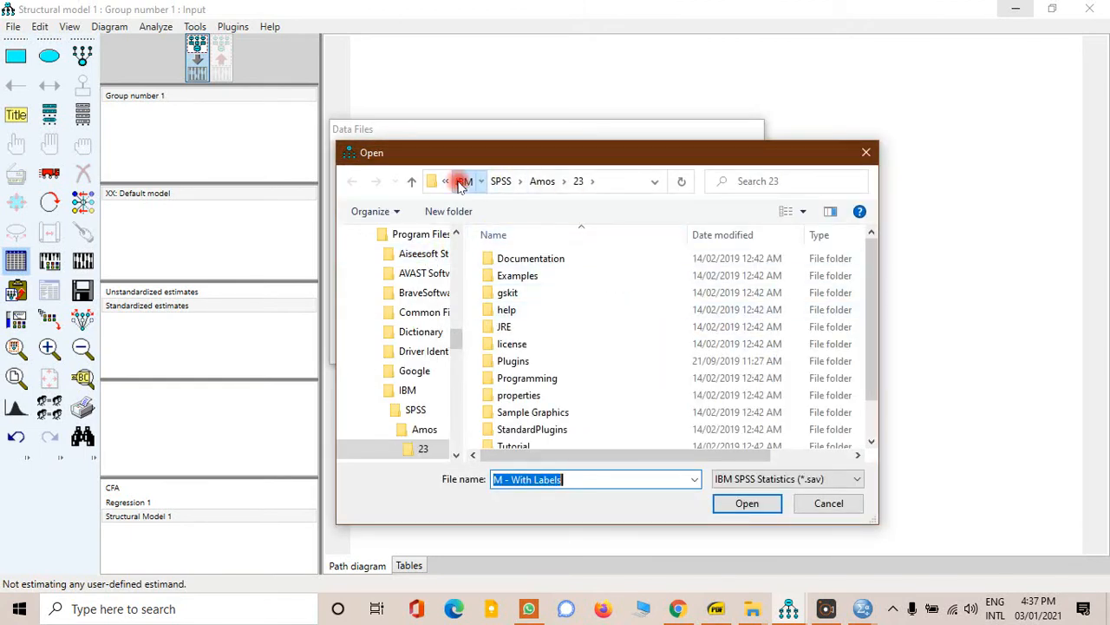
left_click(457, 273)
left_click(455, 268)
left_click_drag(455, 298, 455, 263)
left_click(418, 273)
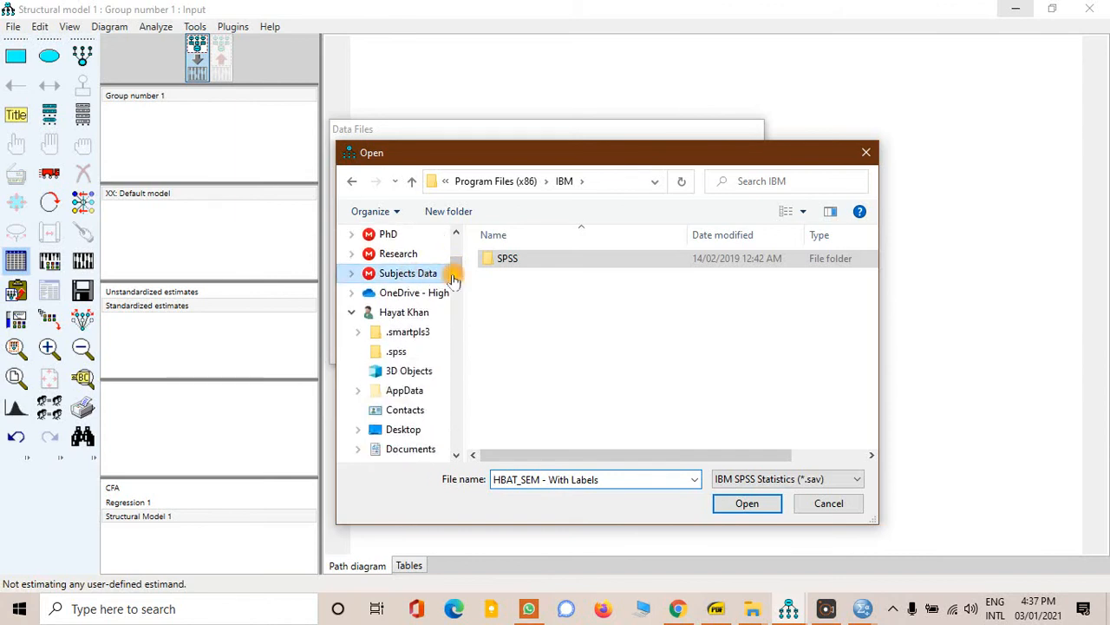
Step: Open the Lecture No 7_SEM with AMOS folder within the MVDA course material
left_click(562, 382)
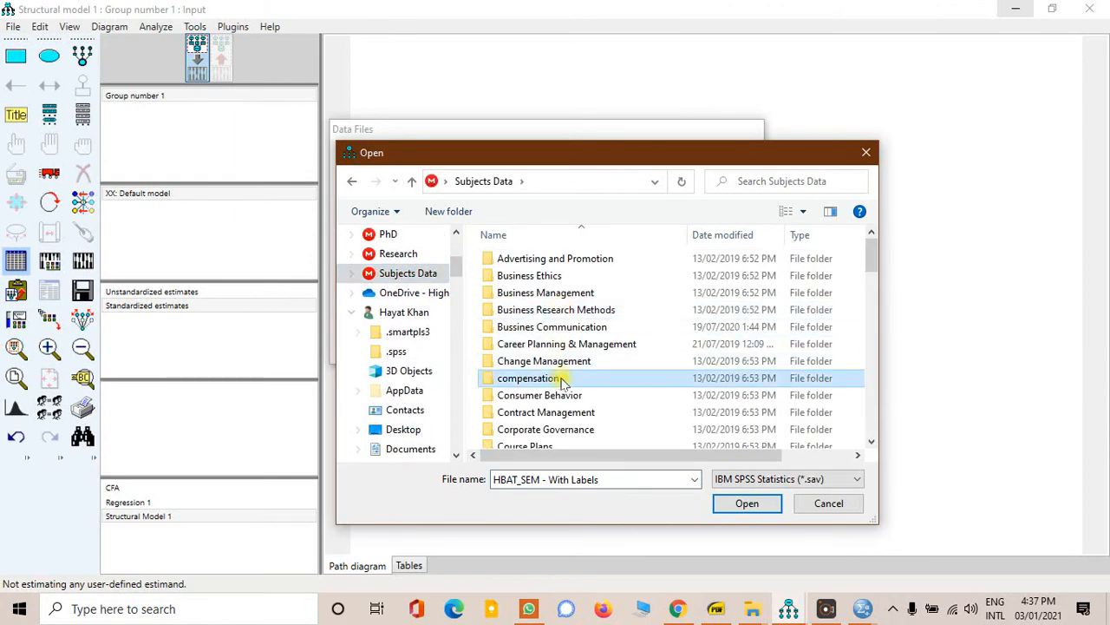
key("m")
double_click(535, 425)
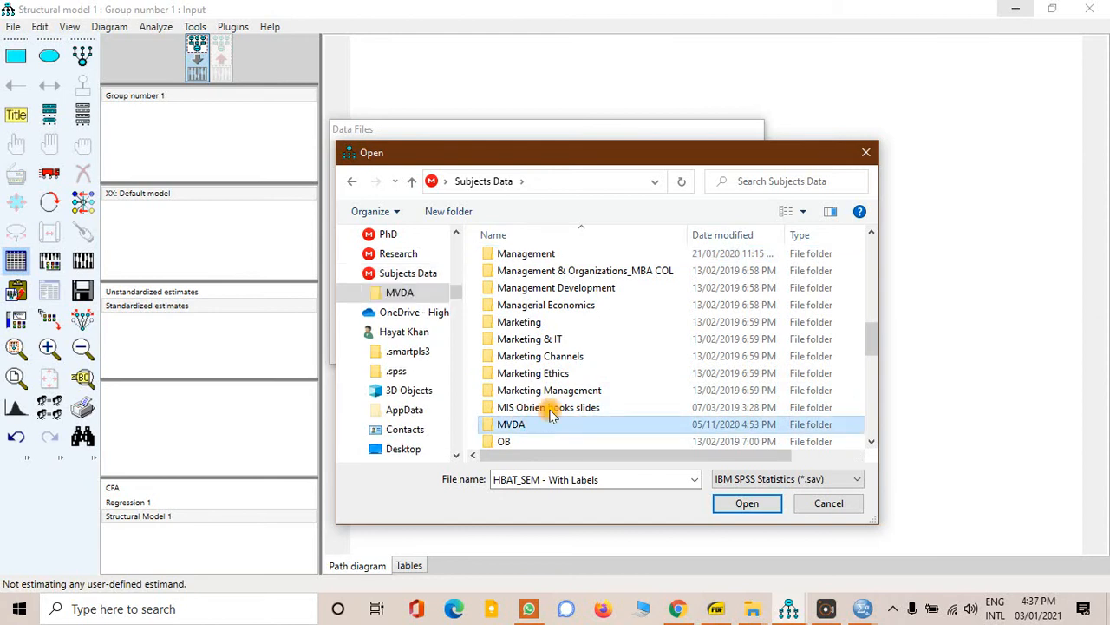
left_click(569, 276)
double_click(568, 276)
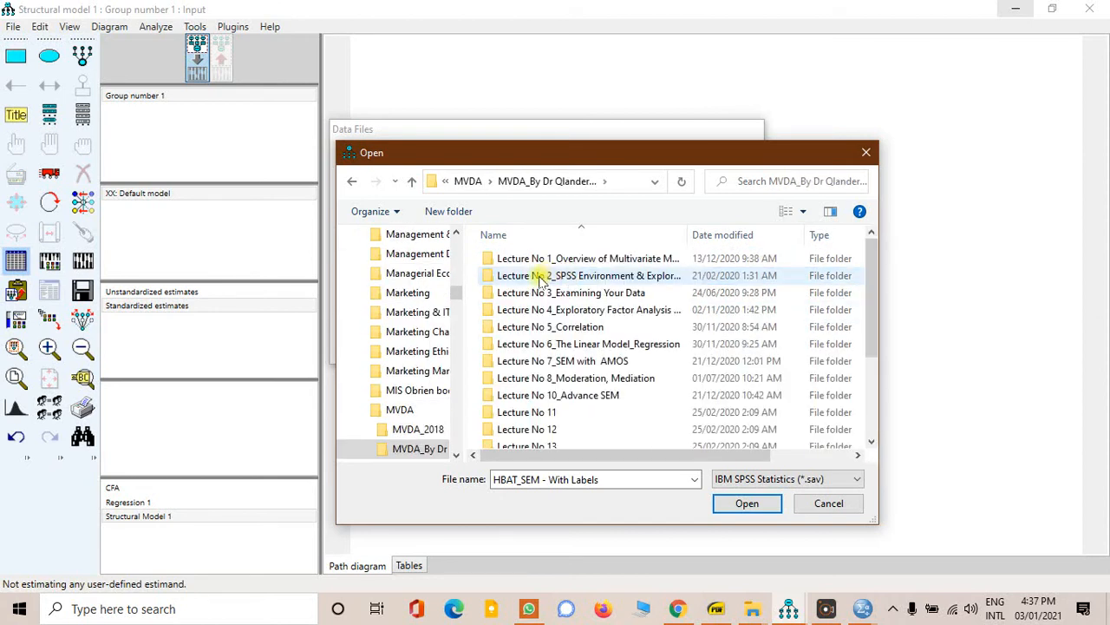
double_click(589, 362)
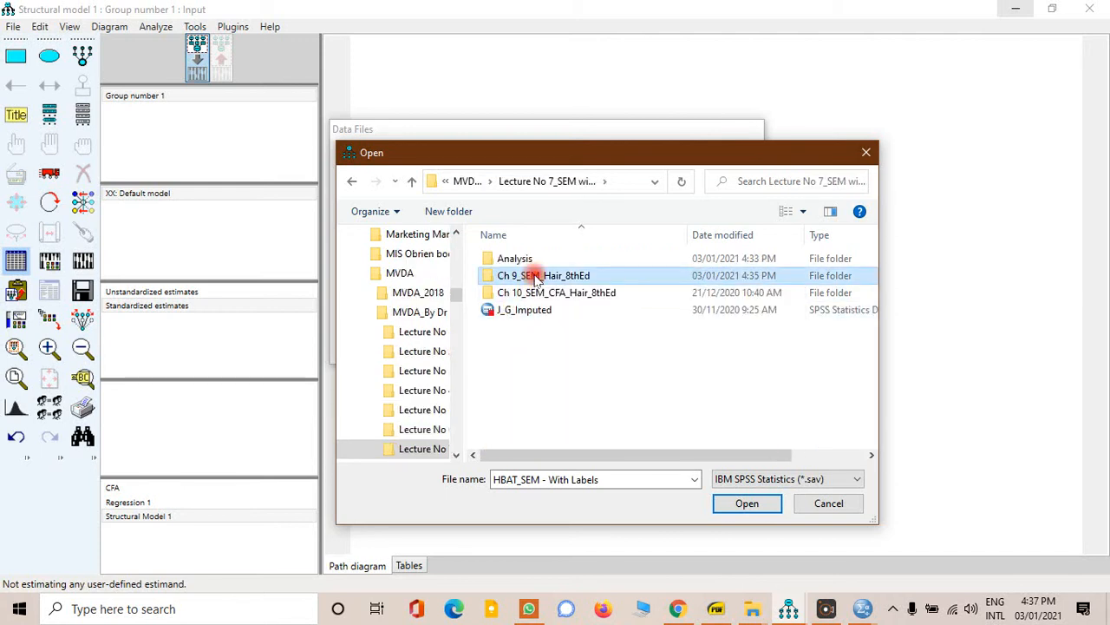
Step: Load HBAT_SEM from the Ch 9_SEM_Hair_8thEd folder as the data file for Group number 1
double_click(537, 275)
left_click(538, 295)
left_click(747, 503)
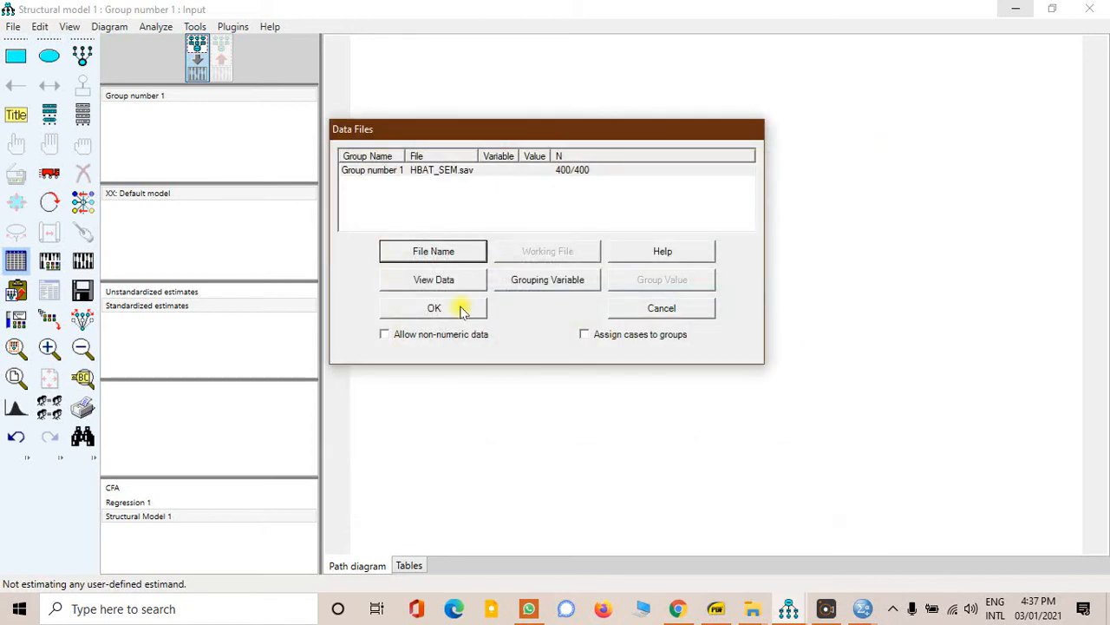
Step: Set Group number 1's data file to HBAT_SEM - With Labels from the Ch 9_SEM_Hair_8thEd folder and accept it
left_click(456, 251)
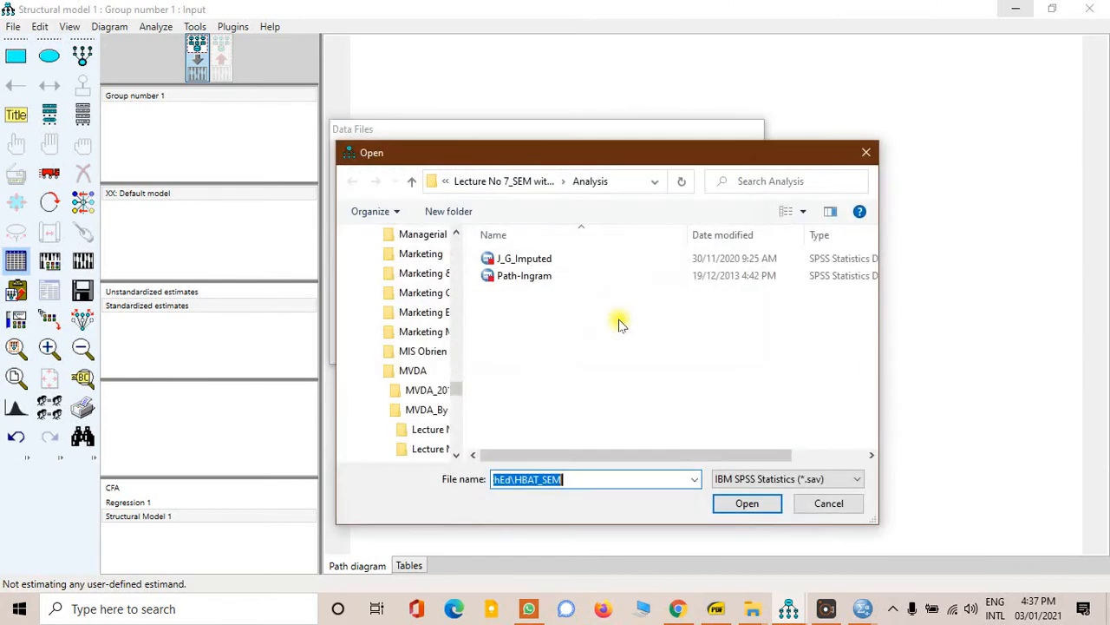
left_click(534, 184)
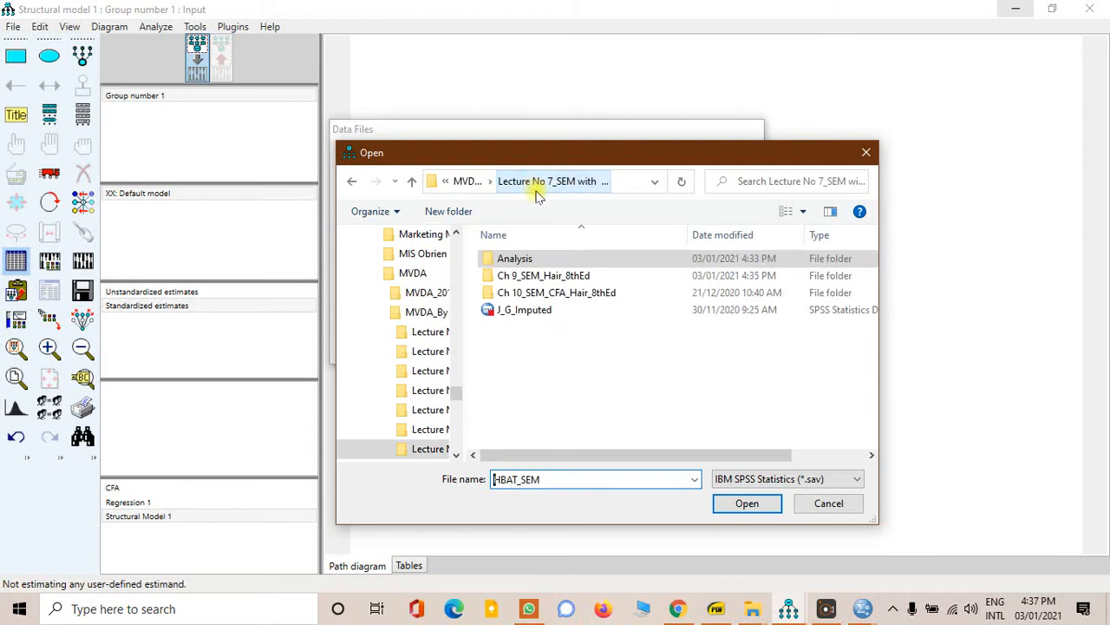
left_click(556, 276)
double_click(557, 276)
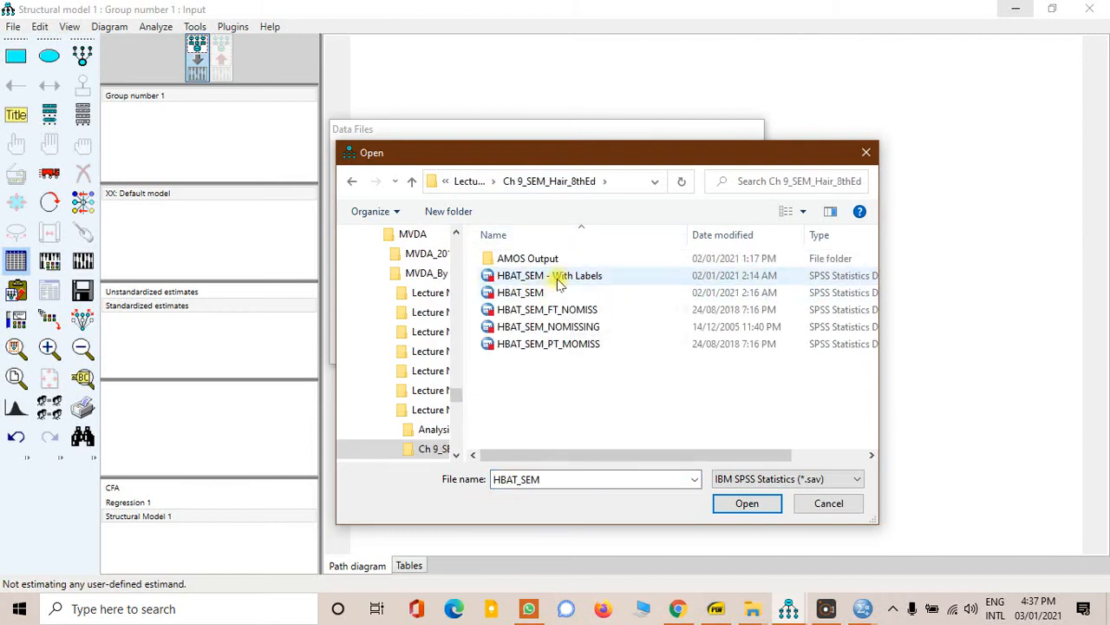
double_click(557, 276)
left_click(437, 308)
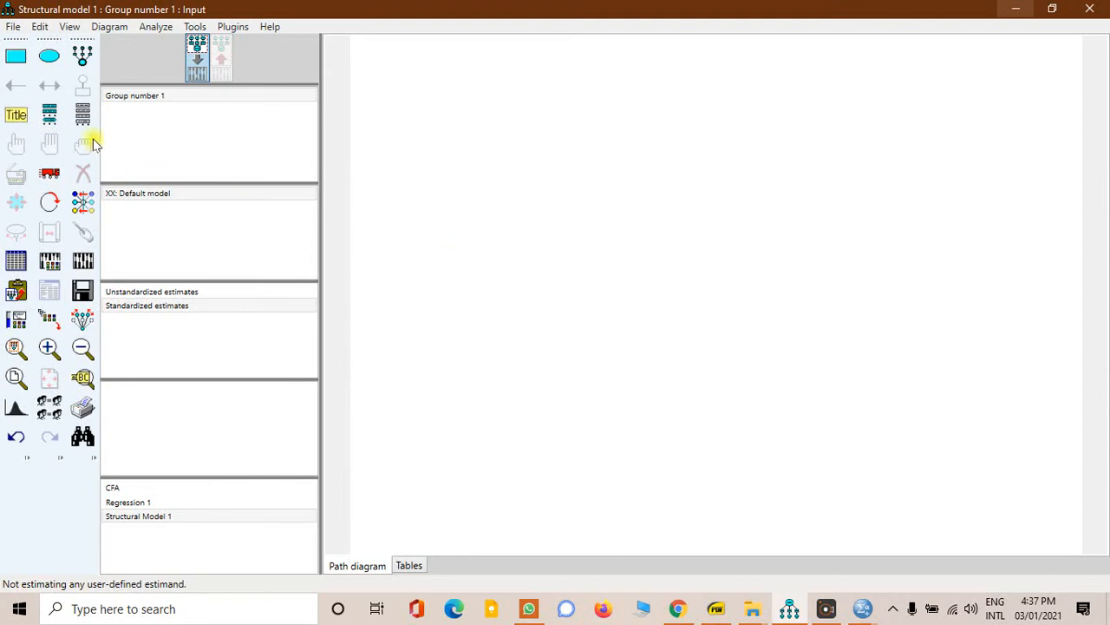
Step: Show the list of variables in the dataset and draw an unobserved variable ellipse in the upper part of the canvas
left_click(84, 126)
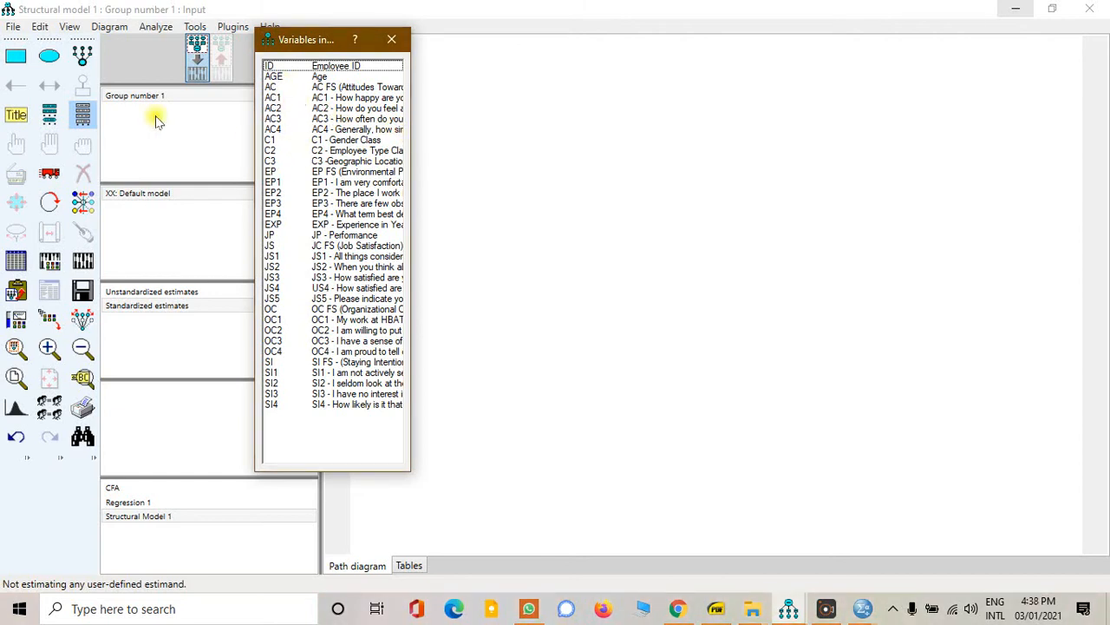
left_click(49, 55)
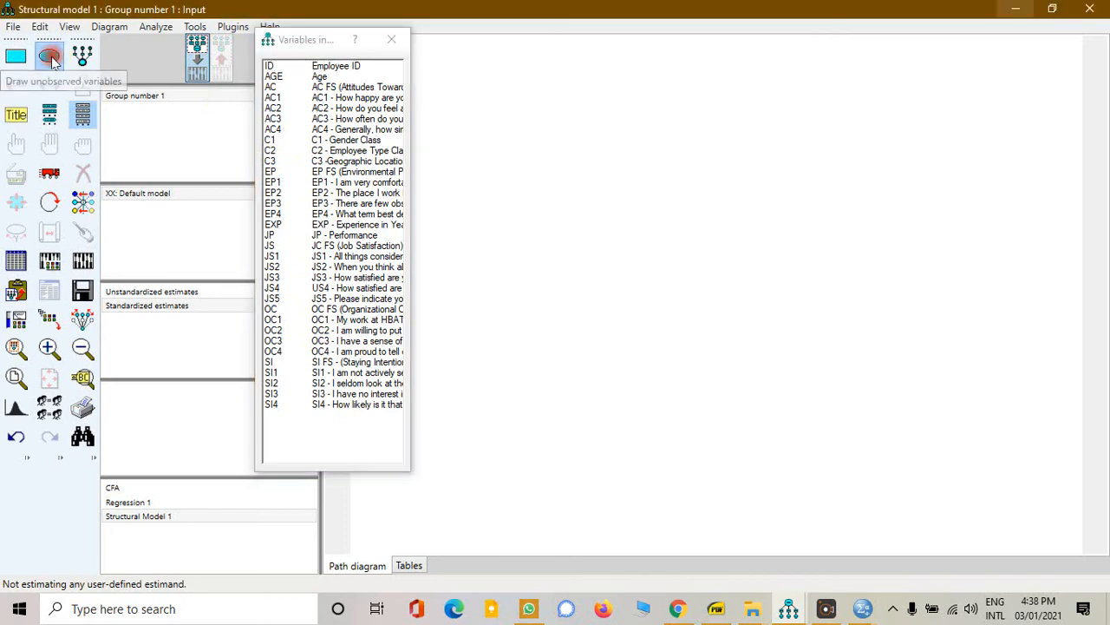
left_click_drag(632, 148, 690, 193)
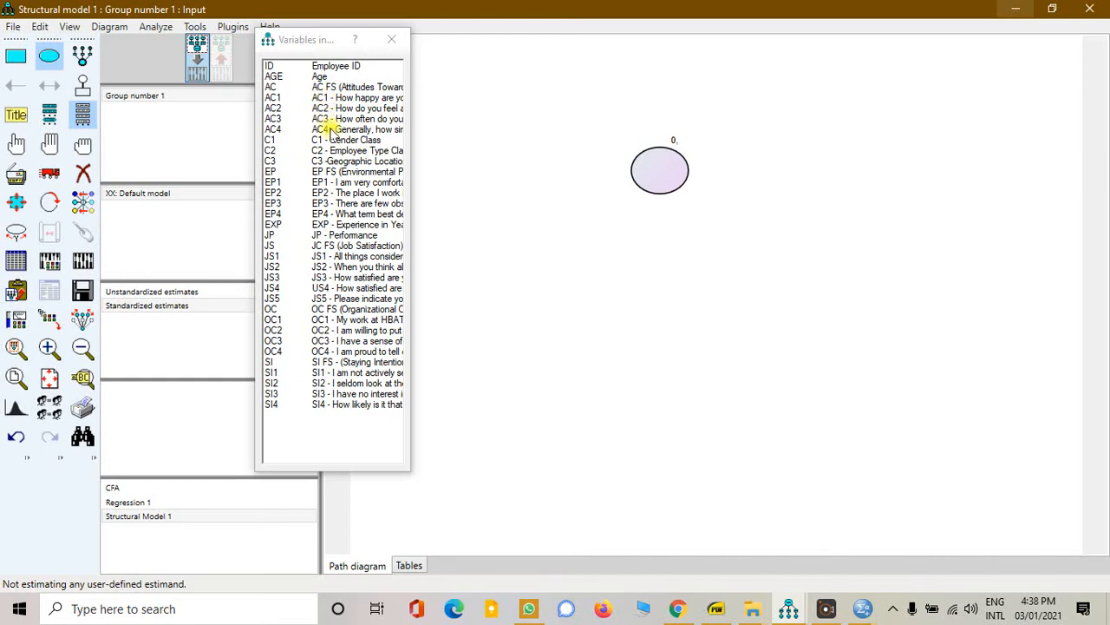
Step: Add four indicators with error terms to the latent variable ellipse
left_click(82, 55)
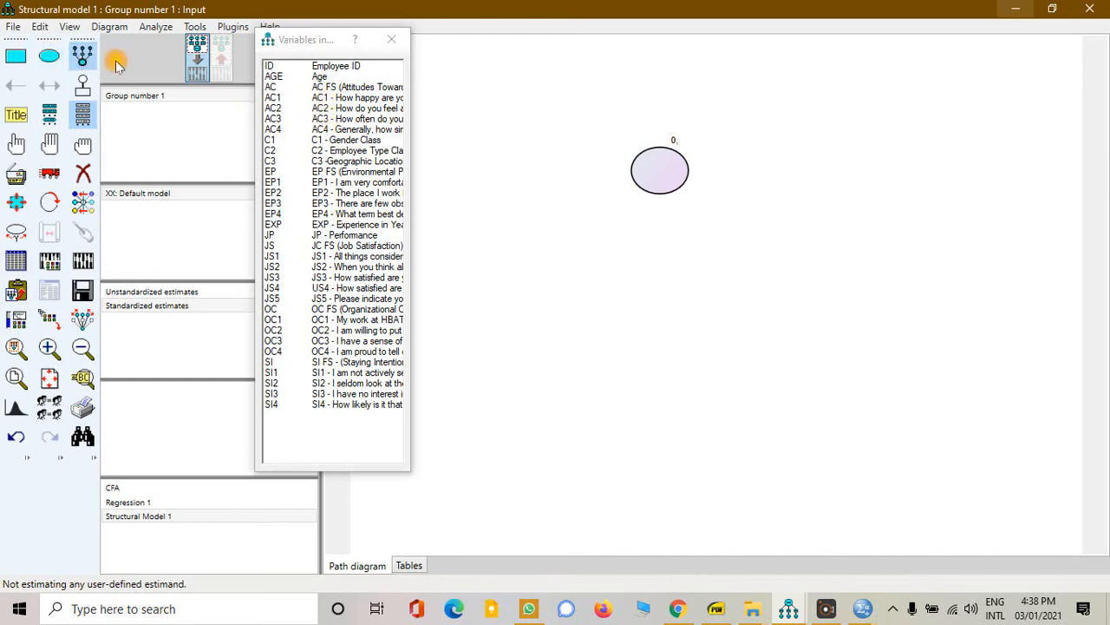
left_click(651, 163)
left_click(653, 162)
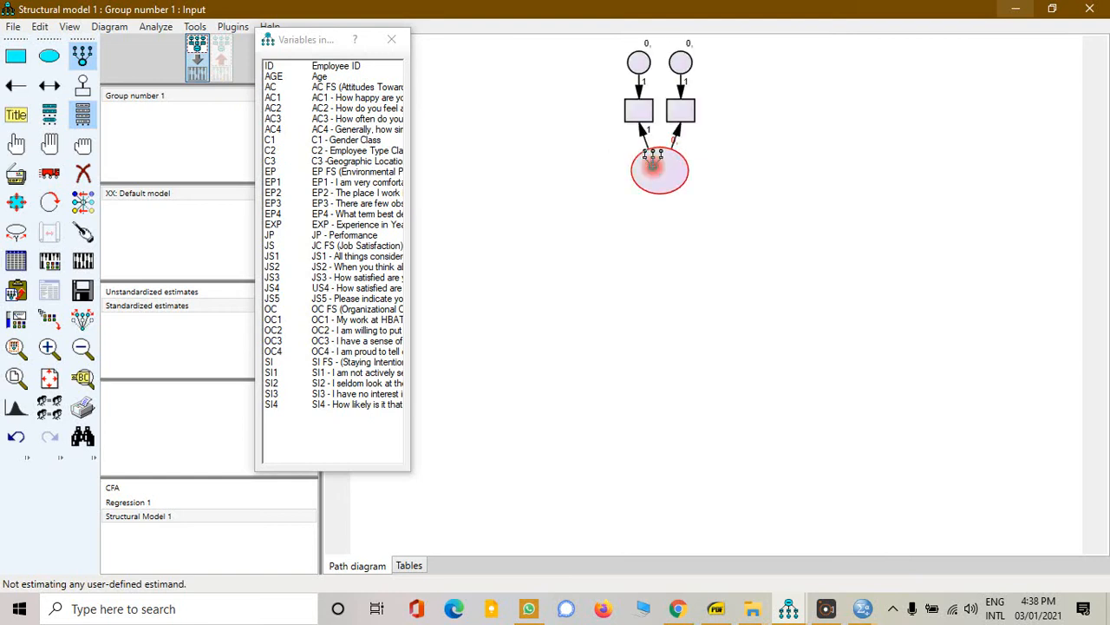
left_click(653, 163)
left_click(652, 163)
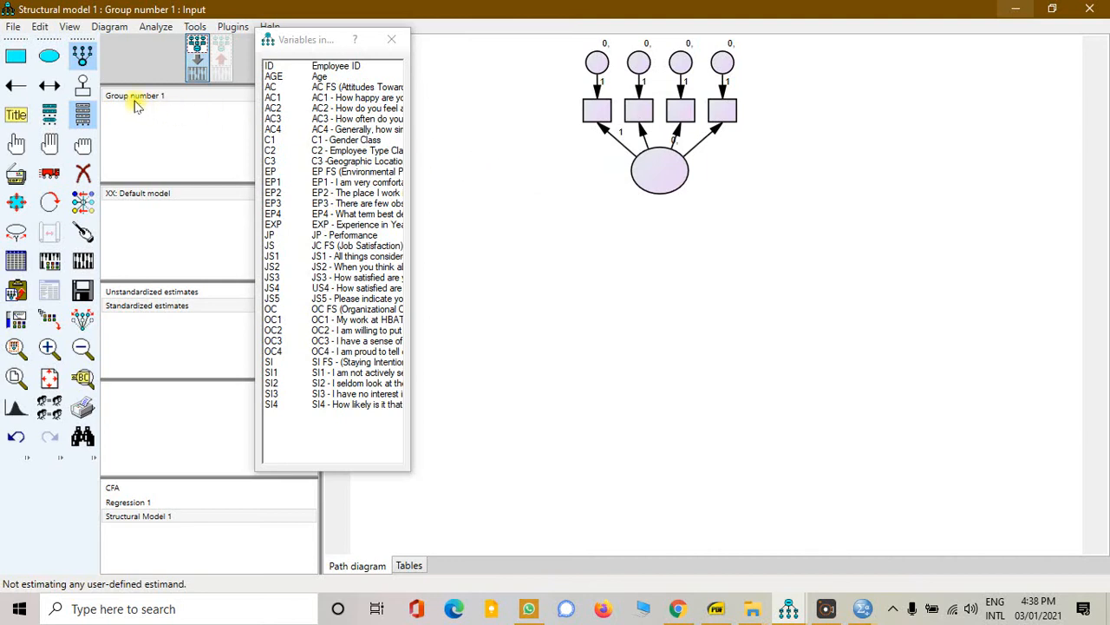
Step: Try to assign AC1 and AC2 to the first two indicator boxes, then close the dataset variable list
left_click_drag(276, 100, 597, 111)
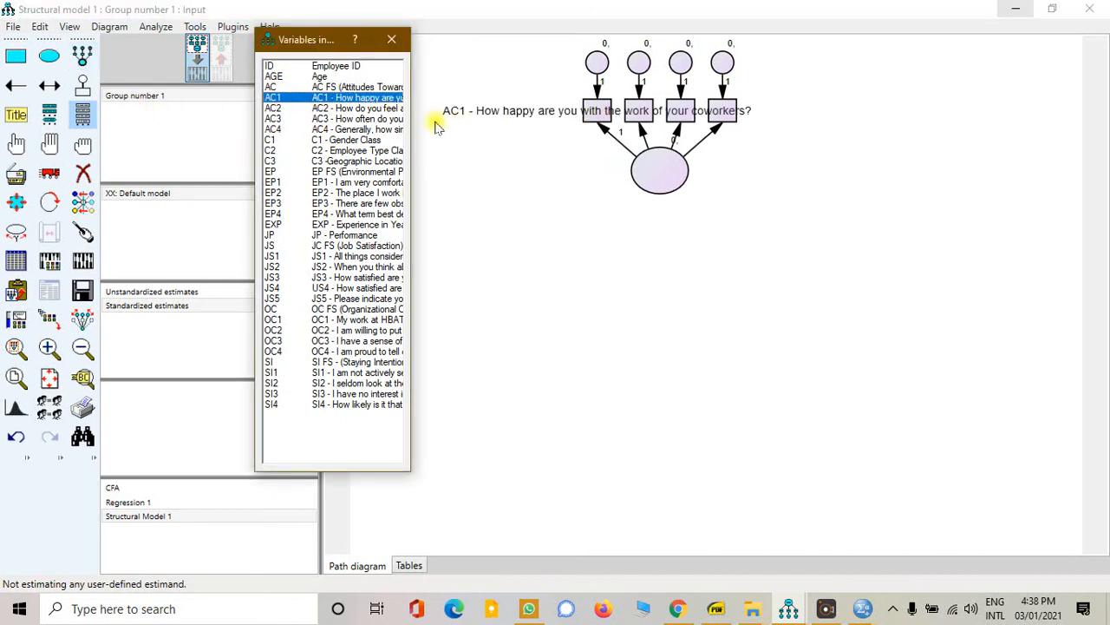
left_click_drag(273, 110, 642, 113)
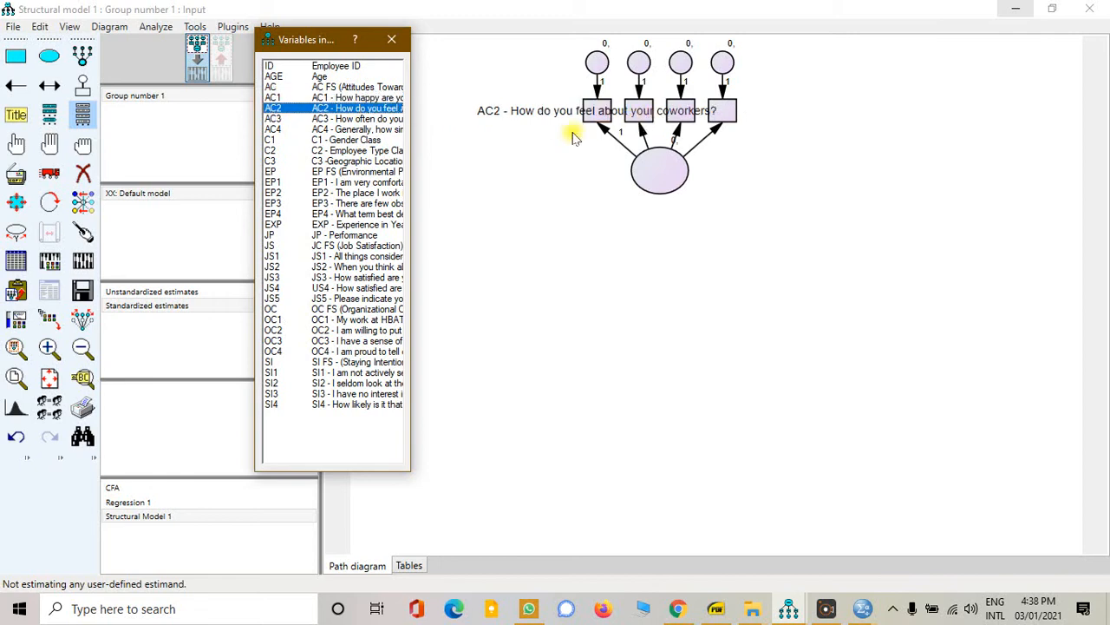
left_click(391, 39)
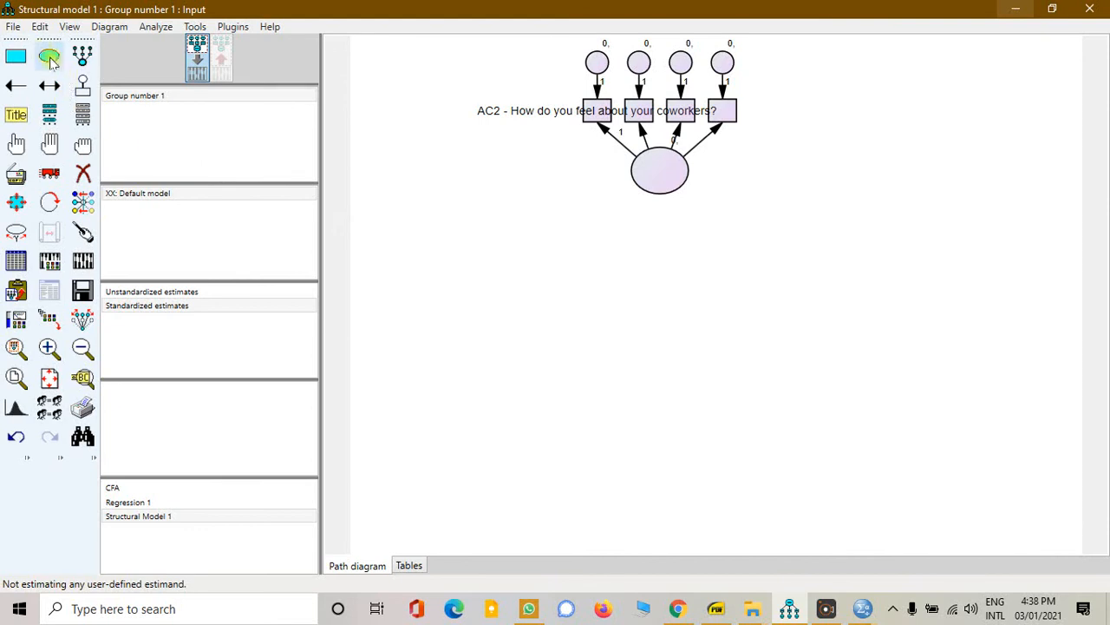
Step: Replace Group number 1's data file with HBAT_SEM from the Ch 9_SEM_Hair_8thEd folder and accept it
left_click(16, 261)
left_click(444, 250)
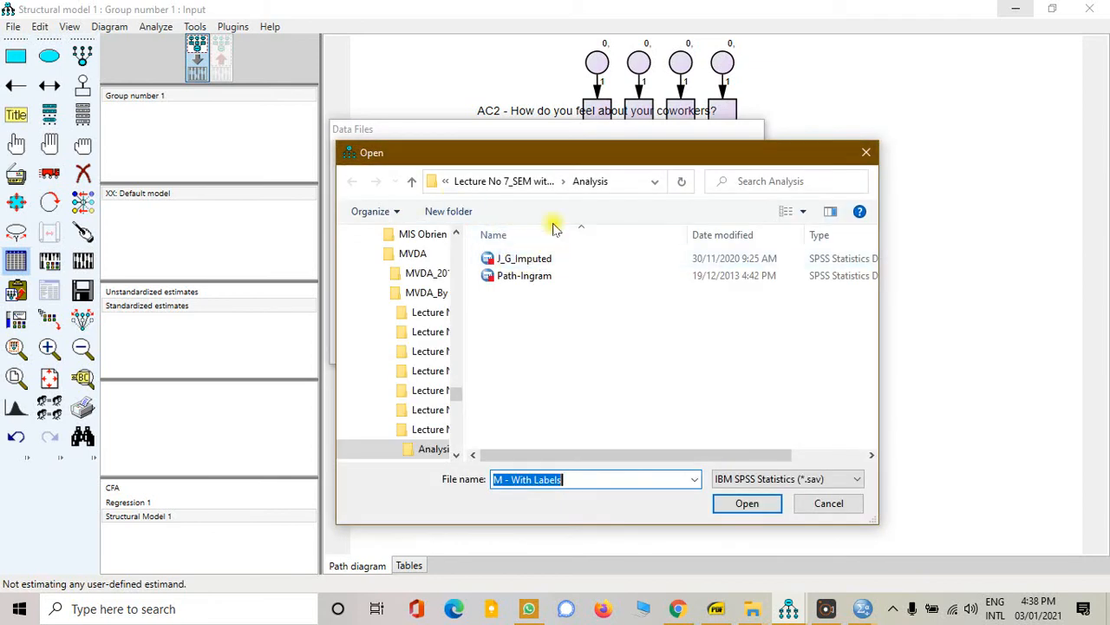
left_click(512, 184)
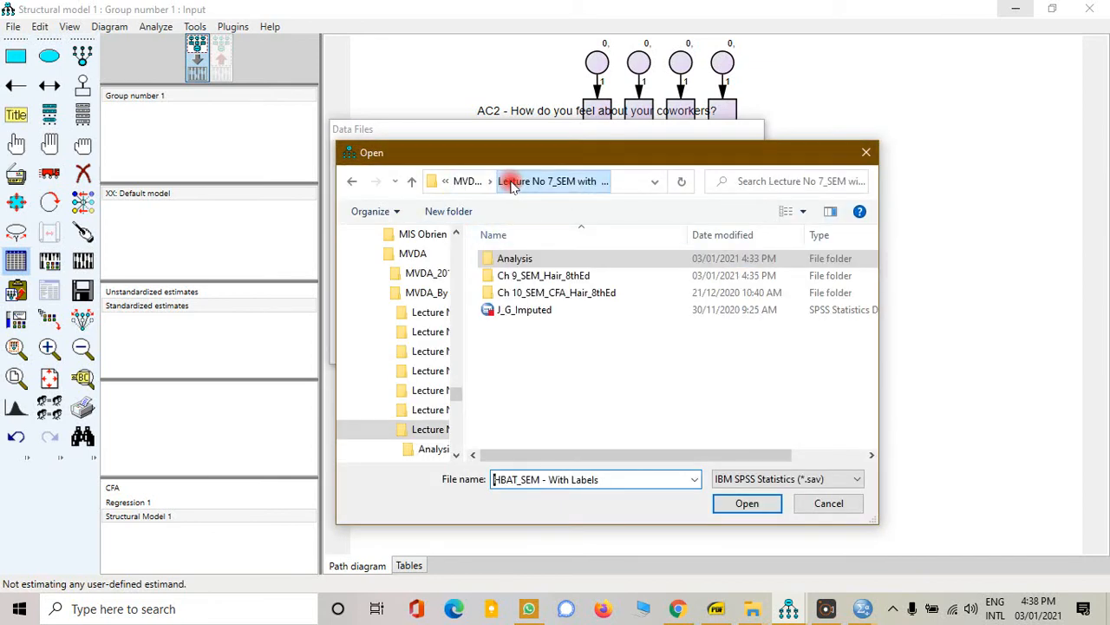
double_click(520, 276)
double_click(523, 293)
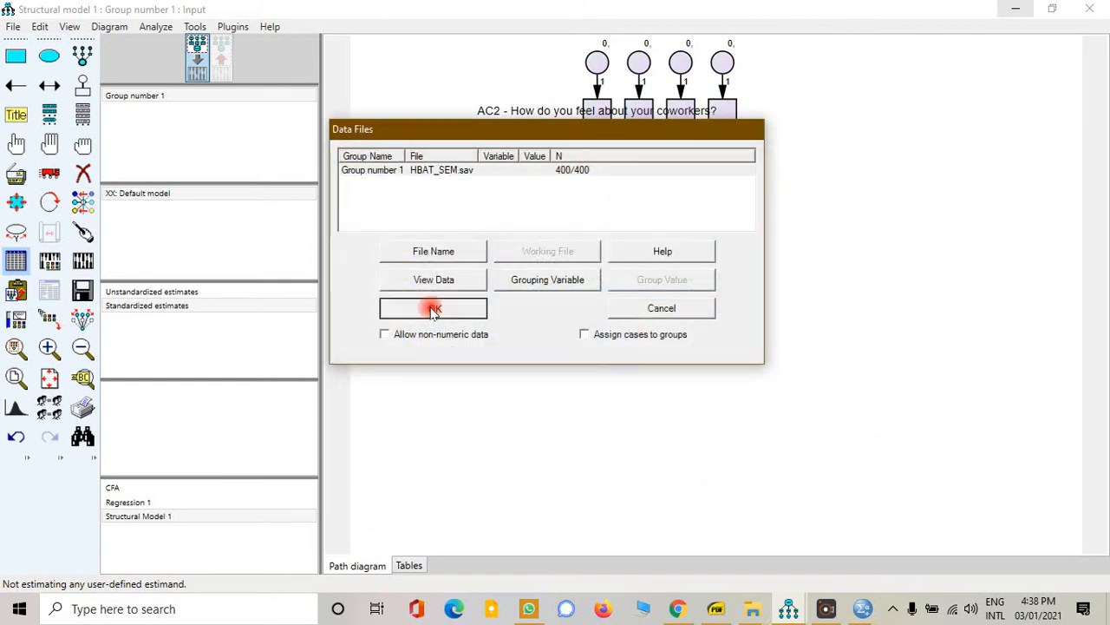
left_click(434, 310)
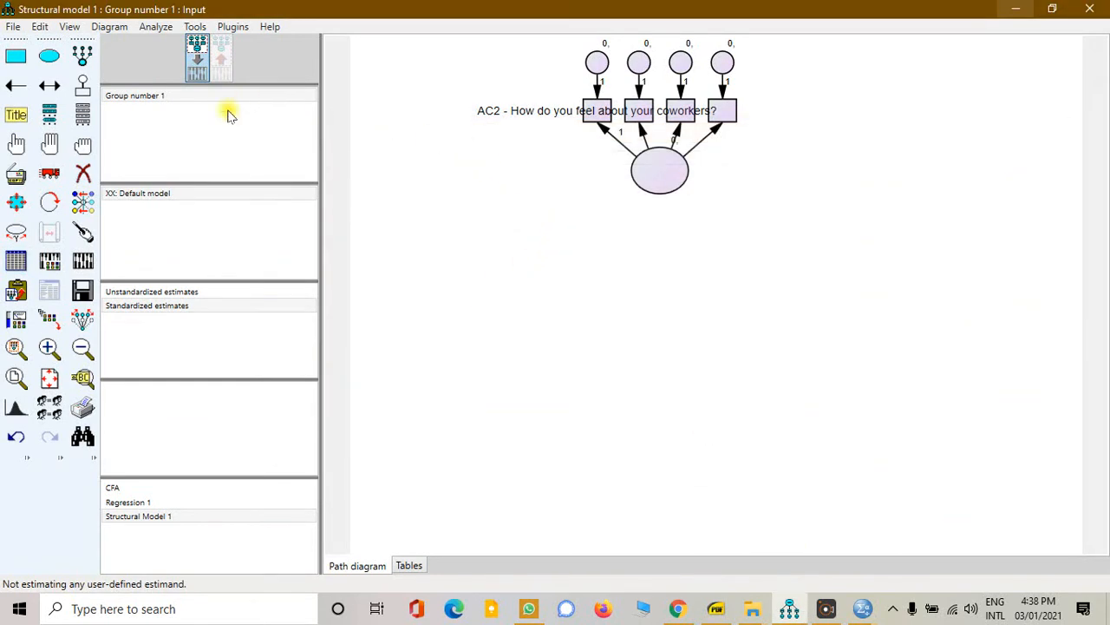
Step: Assign the dataset variables AC1, AC2, AC3 and AC4 in order to the four indicator boxes and close the variable list
left_click(82, 115)
left_click_drag(282, 101, 576, 117)
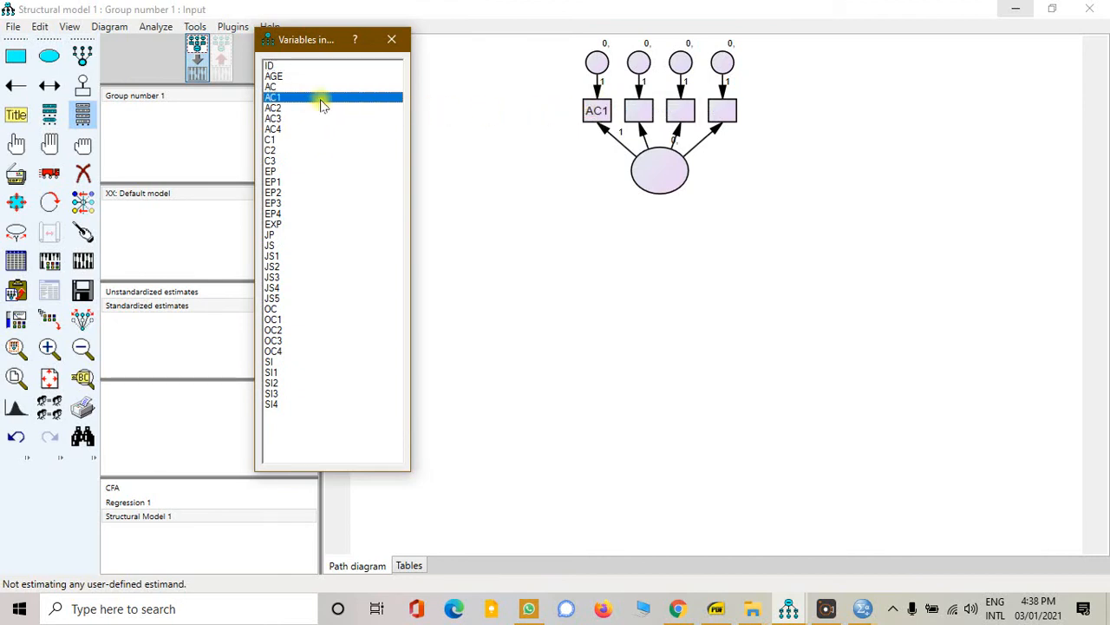
left_click_drag(275, 107, 637, 117)
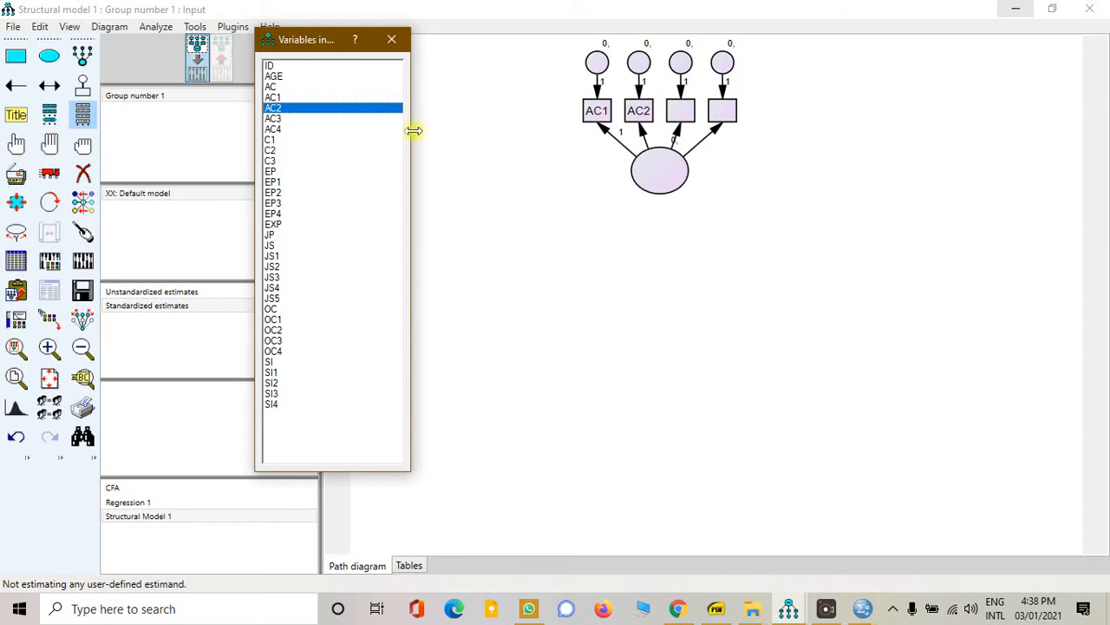
left_click_drag(280, 118, 682, 117)
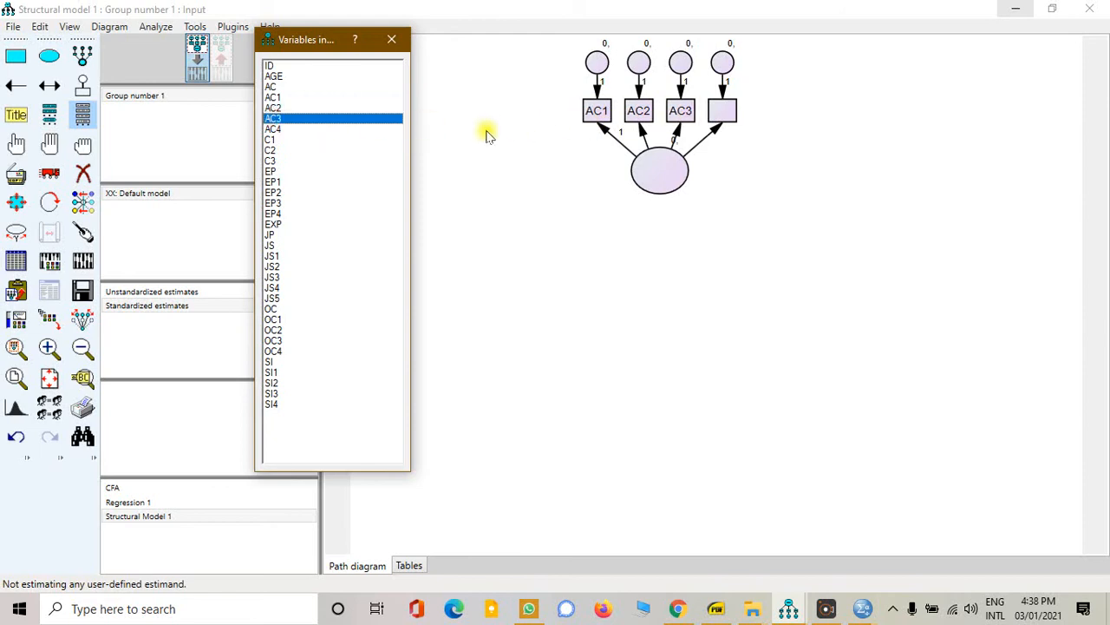
left_click_drag(276, 129, 659, 139)
left_click_drag(725, 122, 725, 123)
left_click(659, 173)
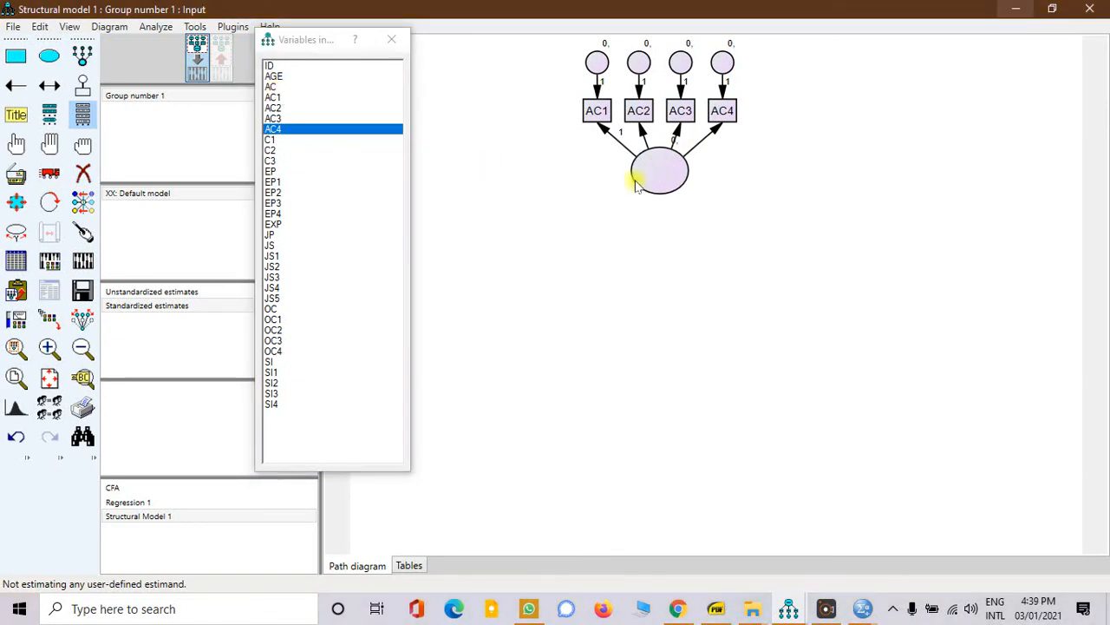
left_click(391, 39)
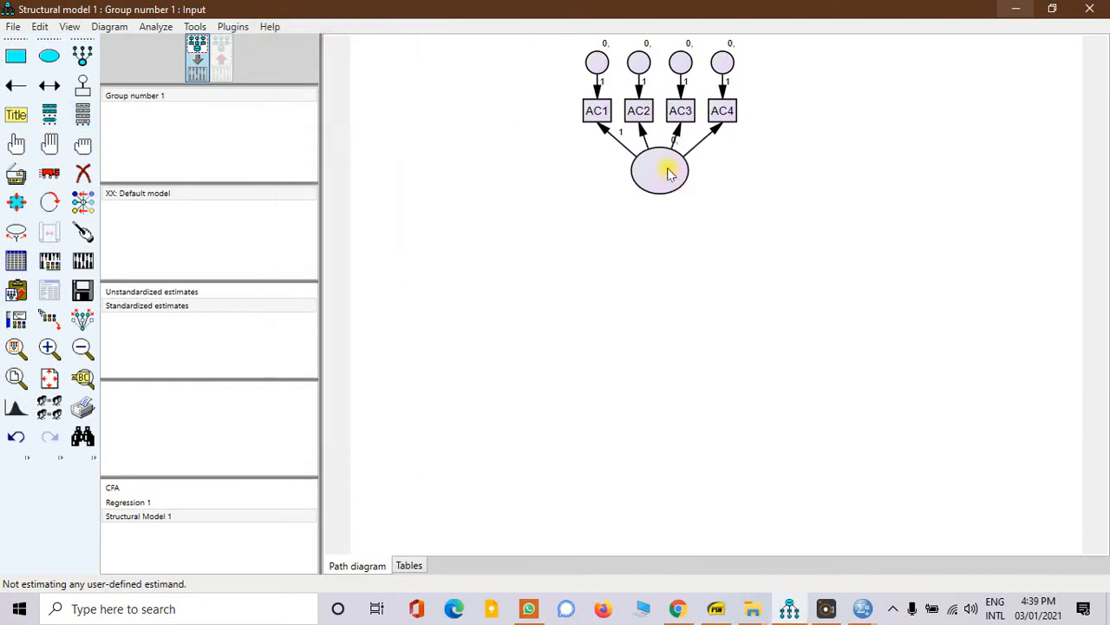
Step: Name the latent variable ellipse AC in its object properties
left_click(16, 144)
double_click(658, 176)
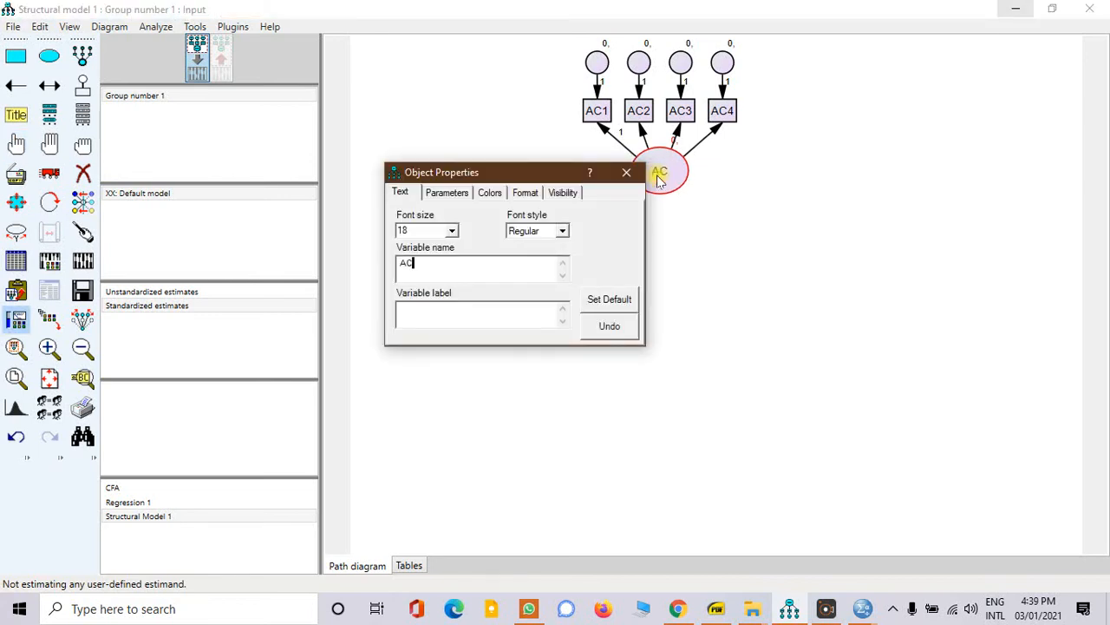
left_click(627, 171)
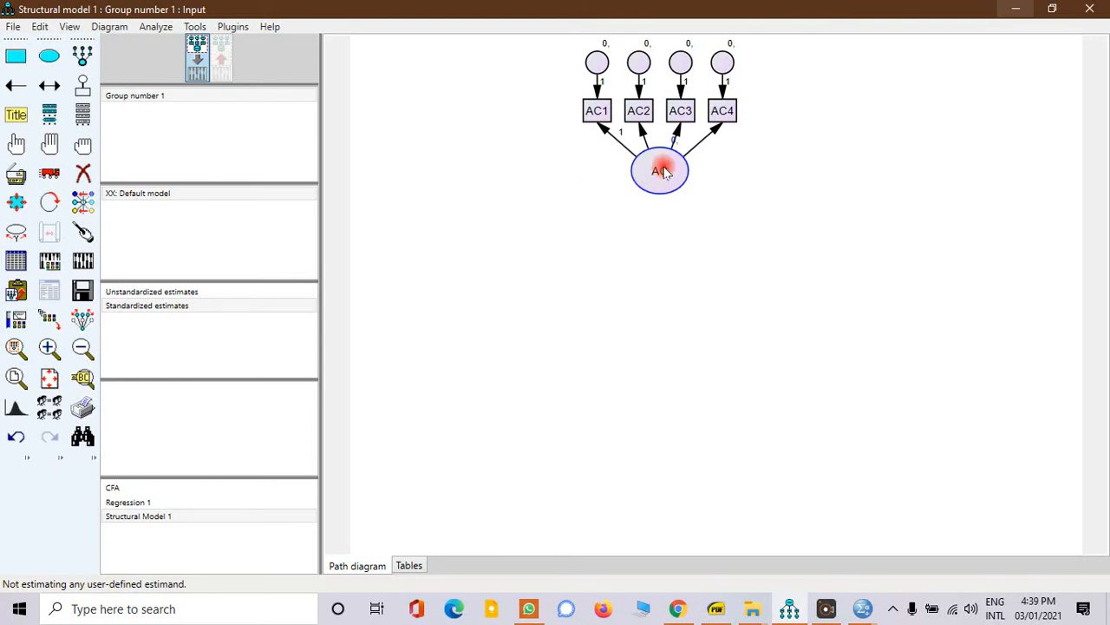
Step: Reflect the AC construct's indicators, then rotate them around the ellipse until they stack vertically on its left side, starting with AC1
left_click(82, 202)
left_click(656, 169)
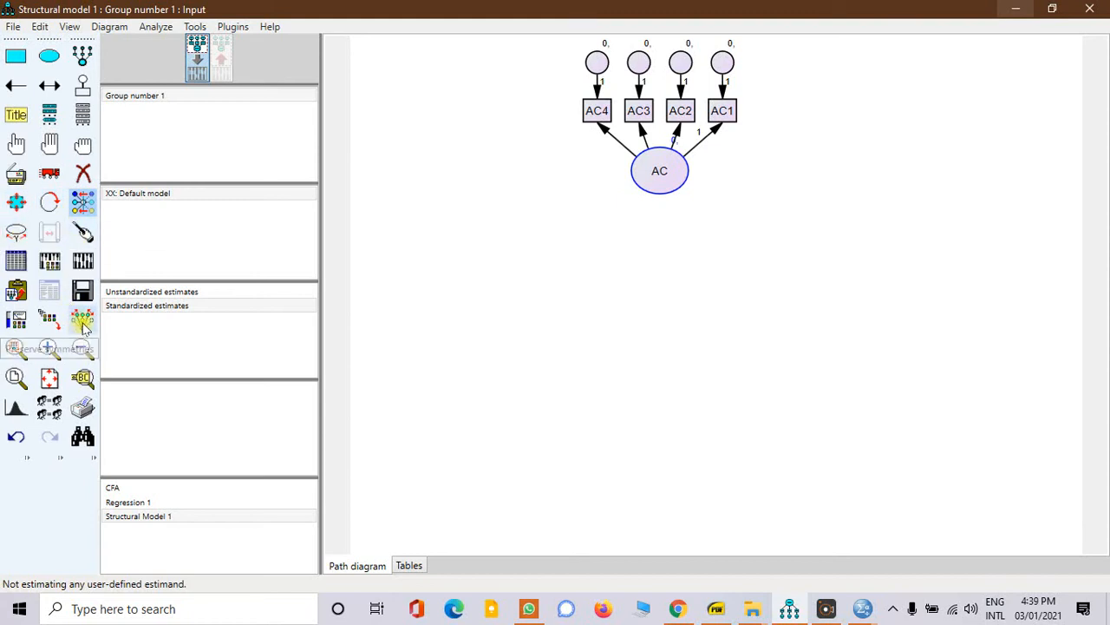
left_click(49, 202)
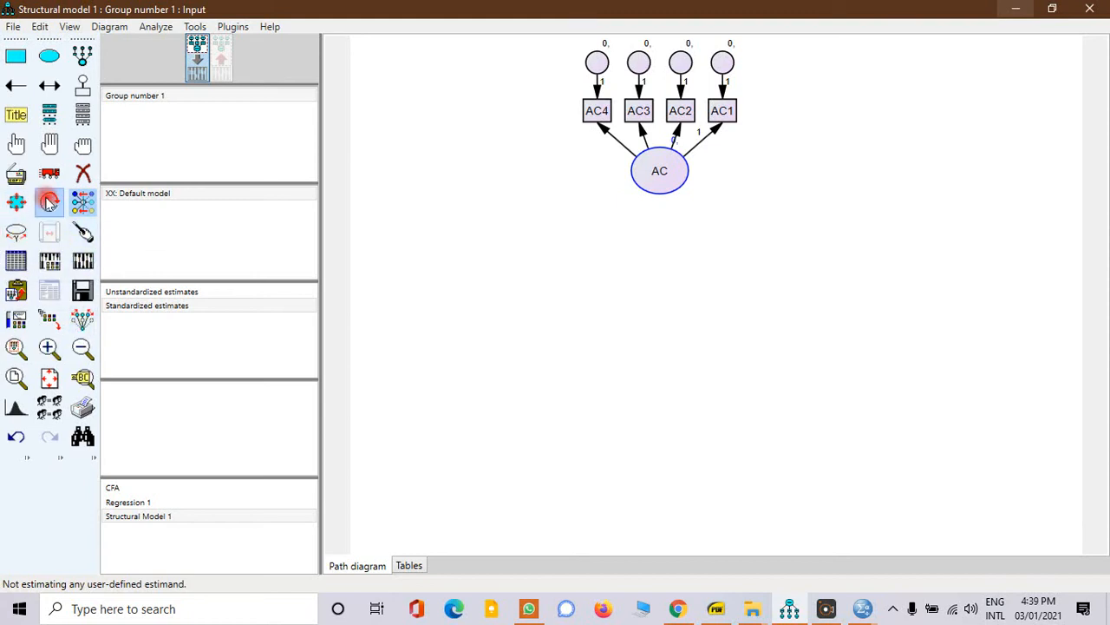
left_click(663, 172)
left_click(662, 171)
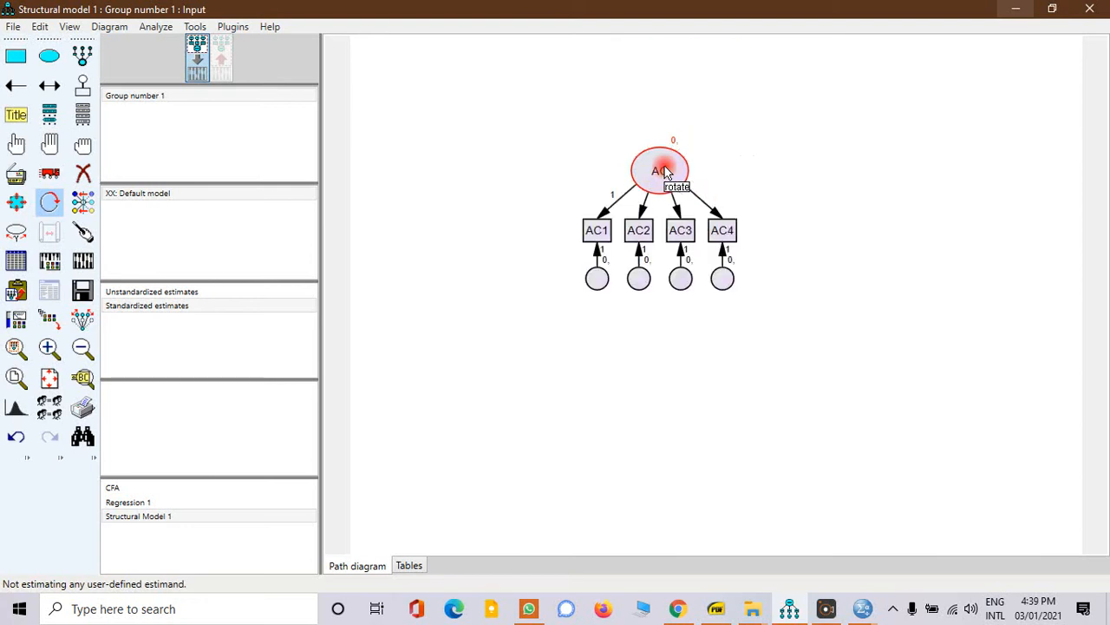
left_click(663, 172)
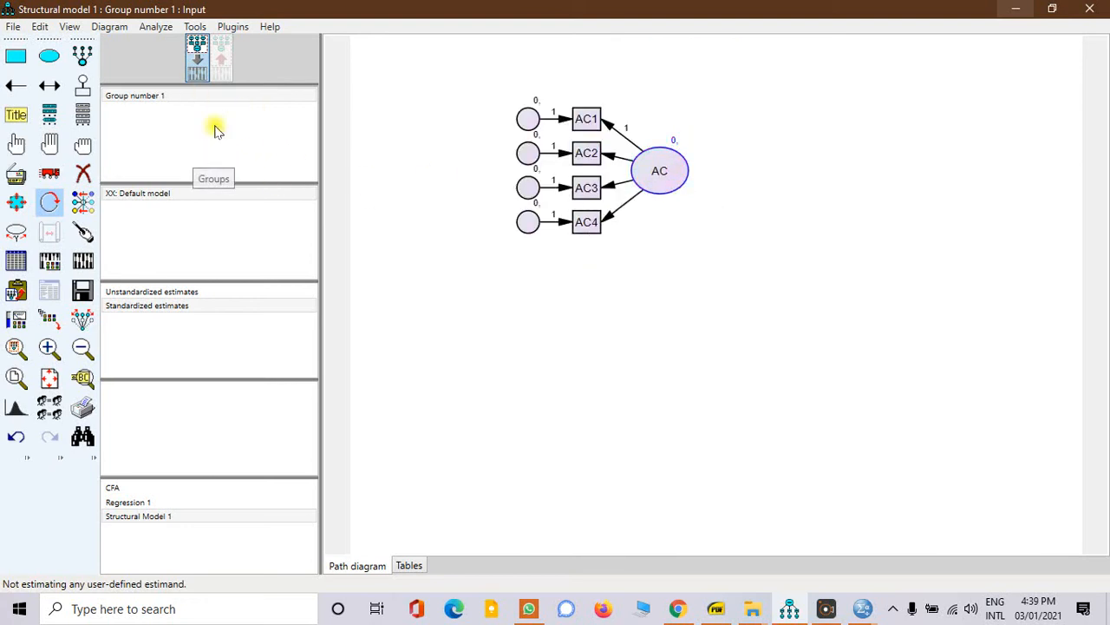
Step: Move the AC ellipse slightly away from its indicators, then shift the whole construct down and to the left on the canvas
left_click(49, 173)
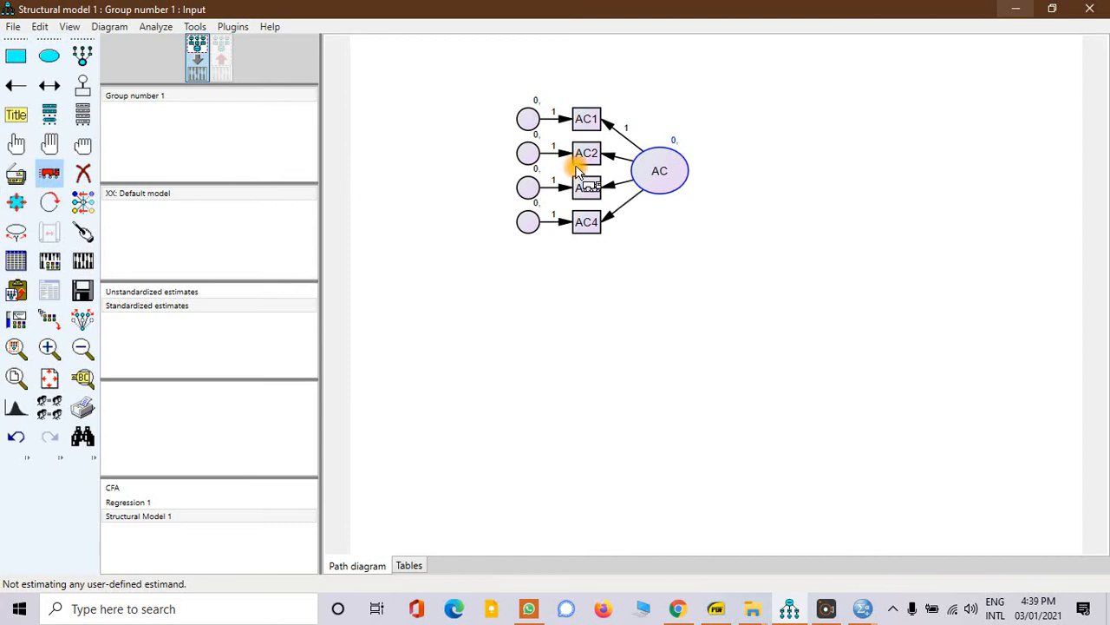
mouse_move(661, 166)
left_mouse_down()
mouse_move(625, 172)
mouse_move(672, 170)
left_mouse_up()
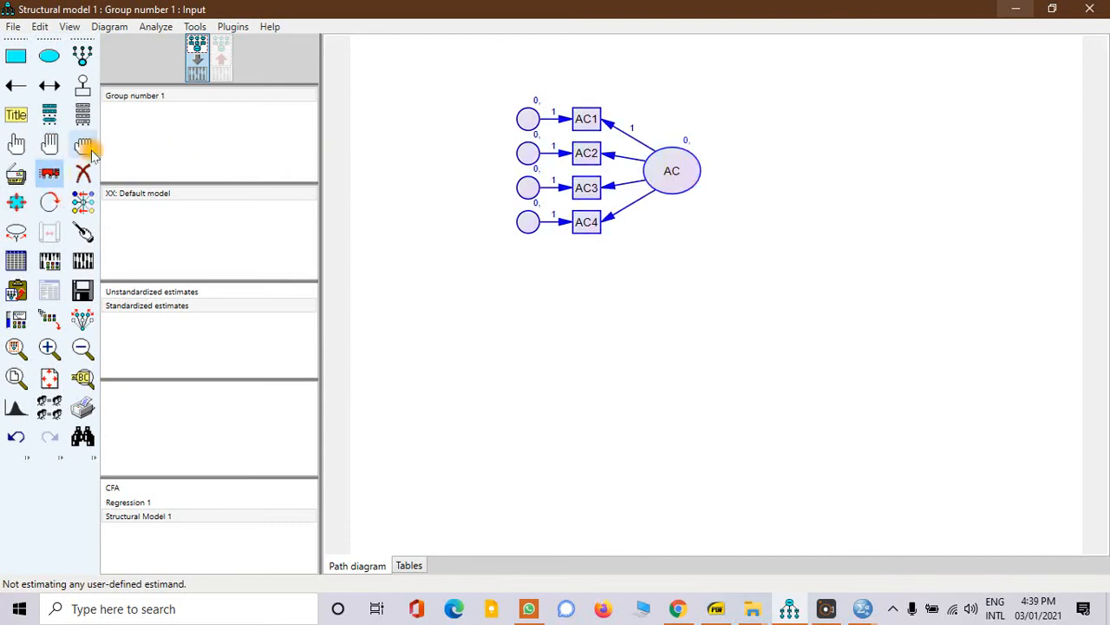
left_click_drag(681, 173, 564, 238)
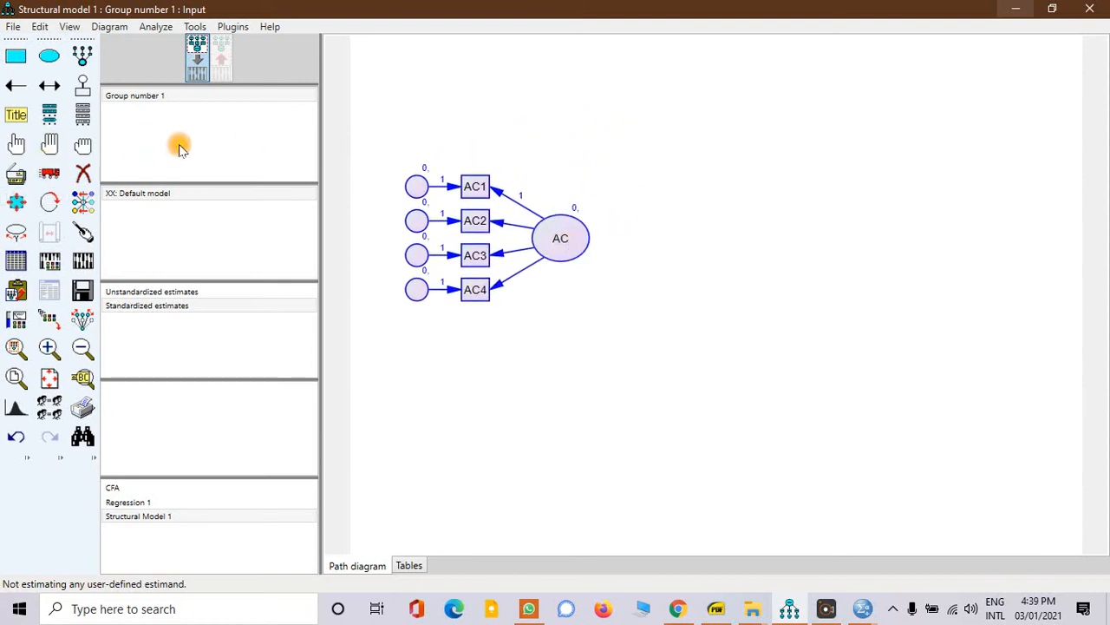
Step: Draw a second latent variable ellipse below the AC construct and add five indicators with error terms to it
left_click(83, 56)
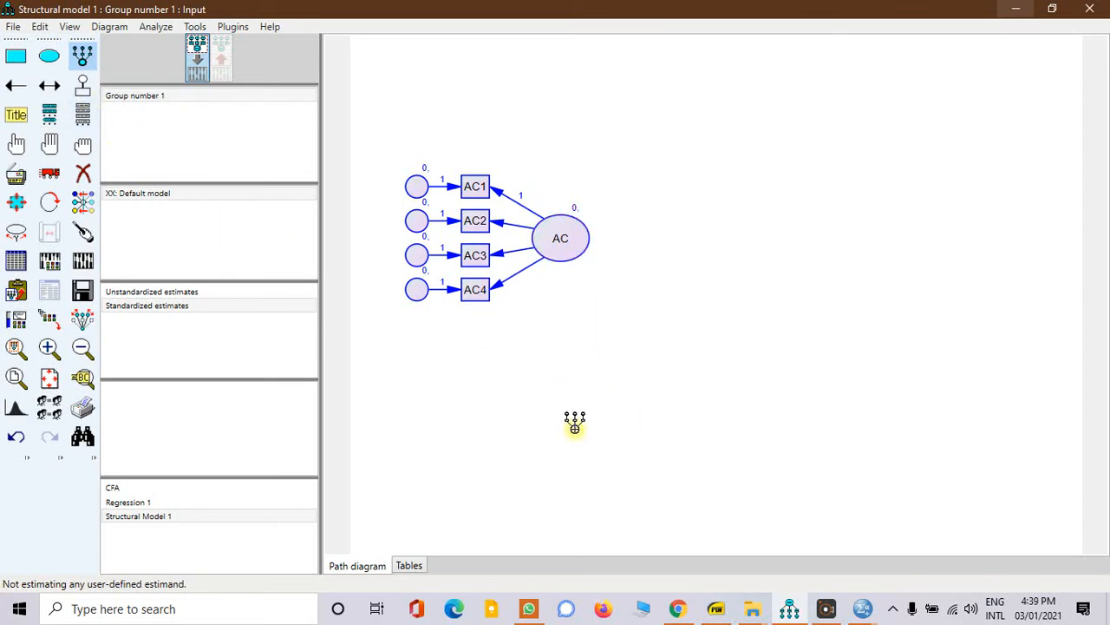
left_click_drag(575, 431, 568, 375)
left_click(559, 405)
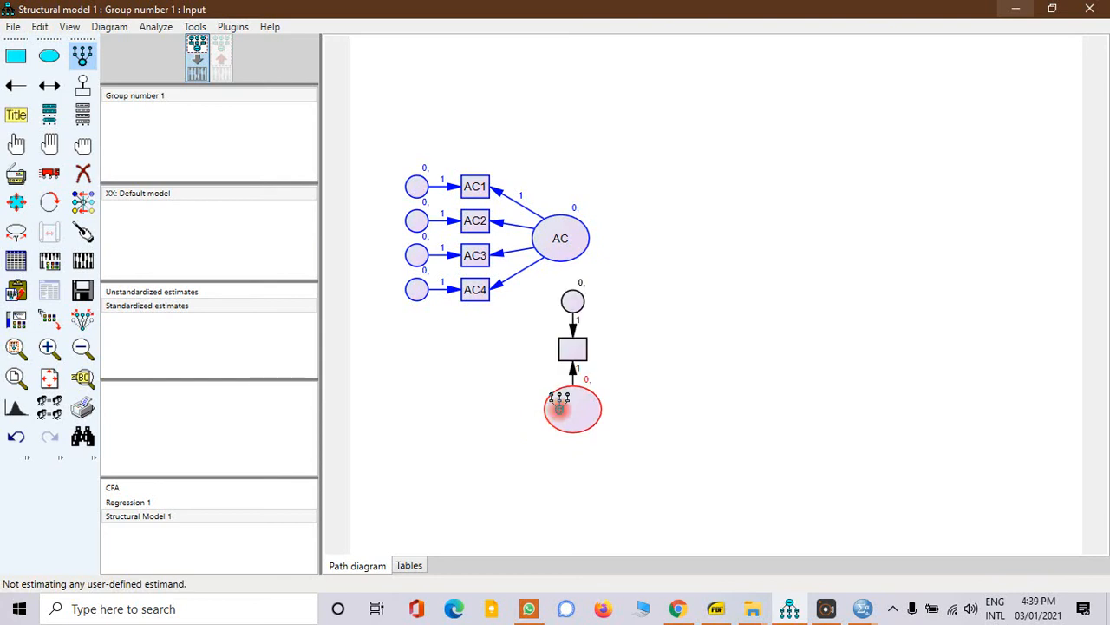
left_click(559, 405)
left_click(560, 406)
left_click(559, 408)
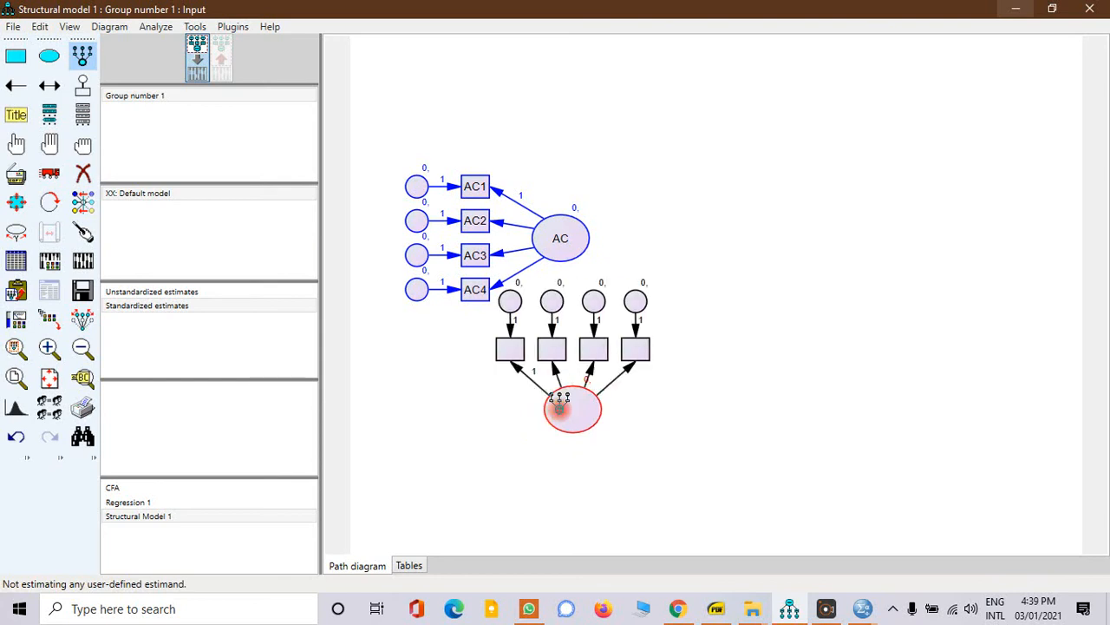
left_click(82, 115)
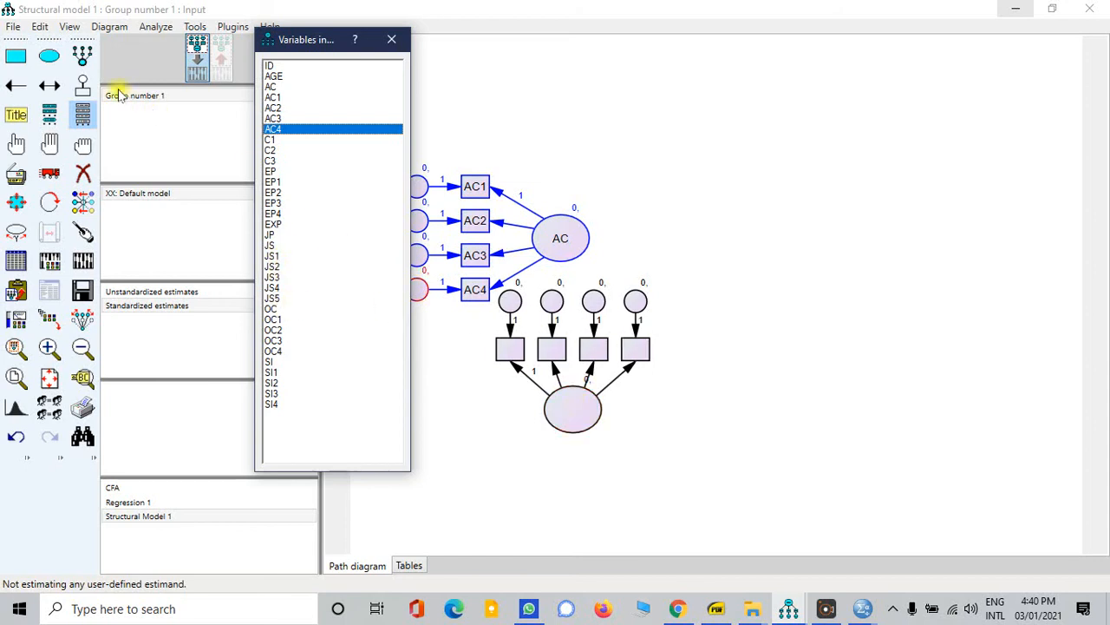
left_click(82, 55)
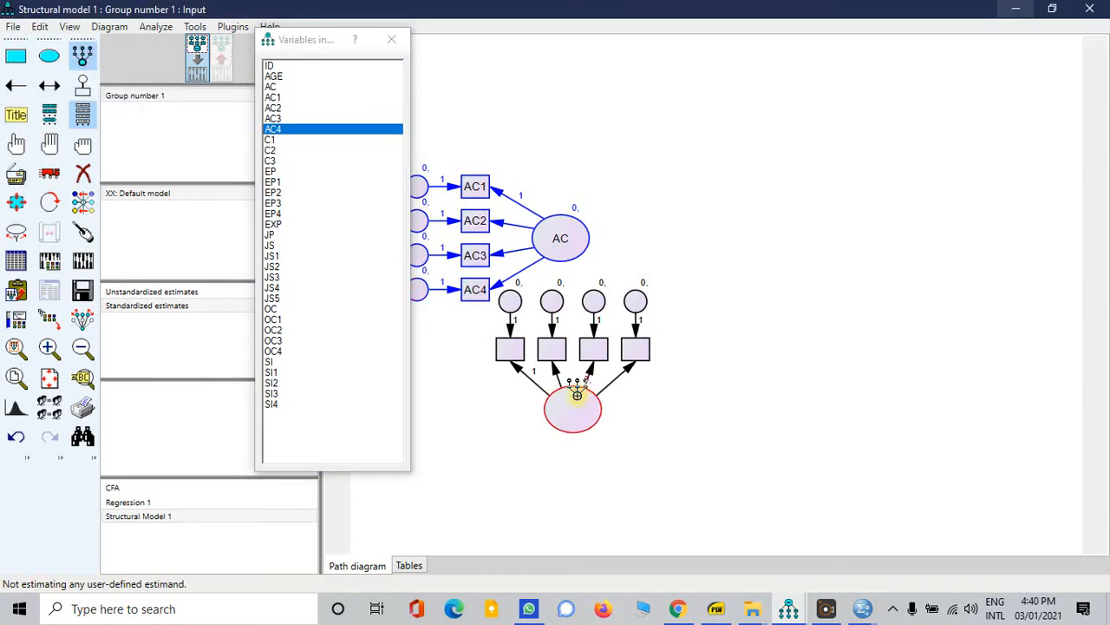
left_click(580, 386)
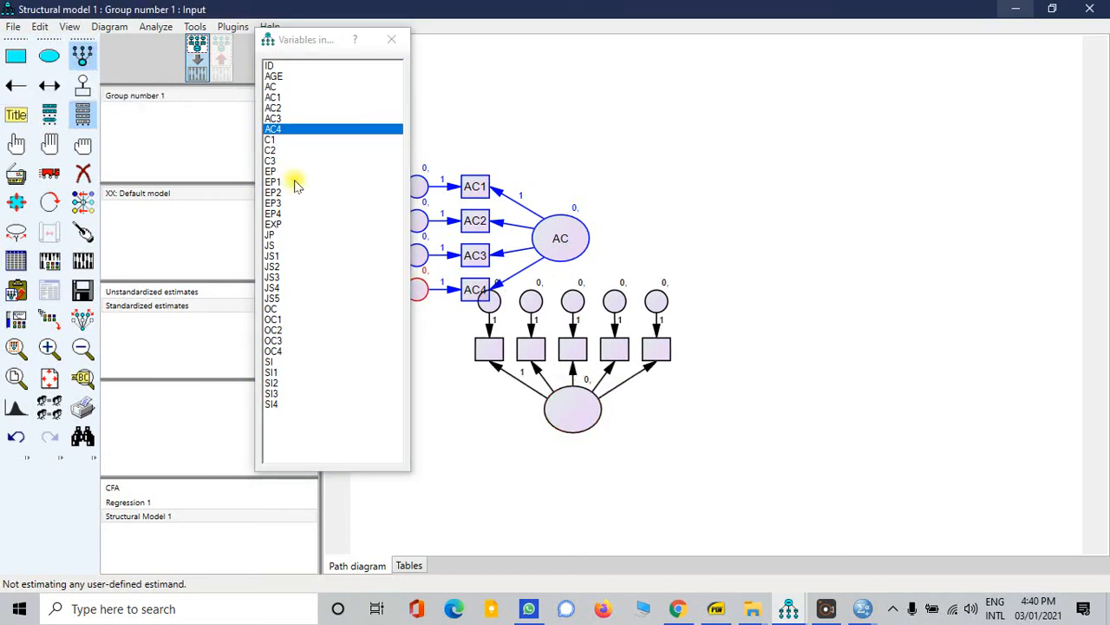
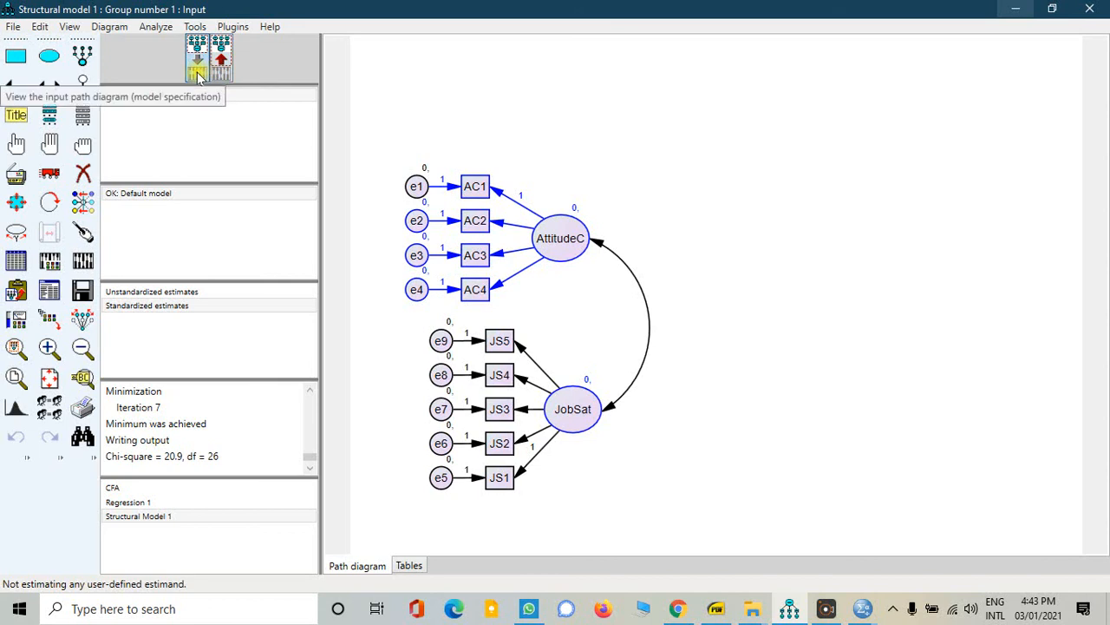
Step: Compare the unstandardized and standardized estimates on the output path diagram with the input model specification
left_click(198, 77)
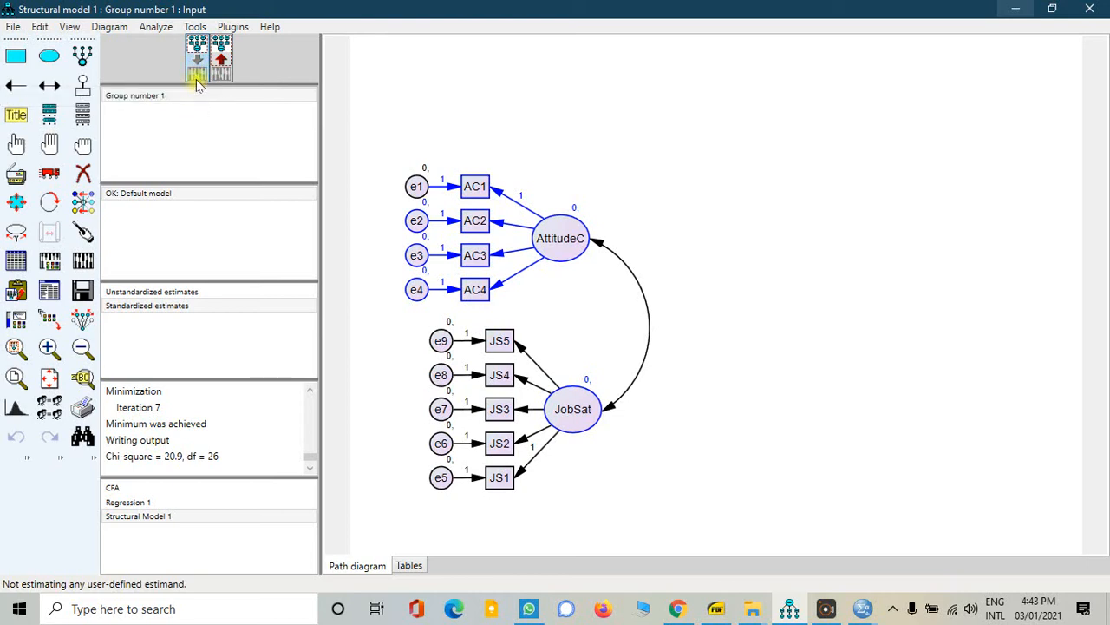
left_click(198, 78)
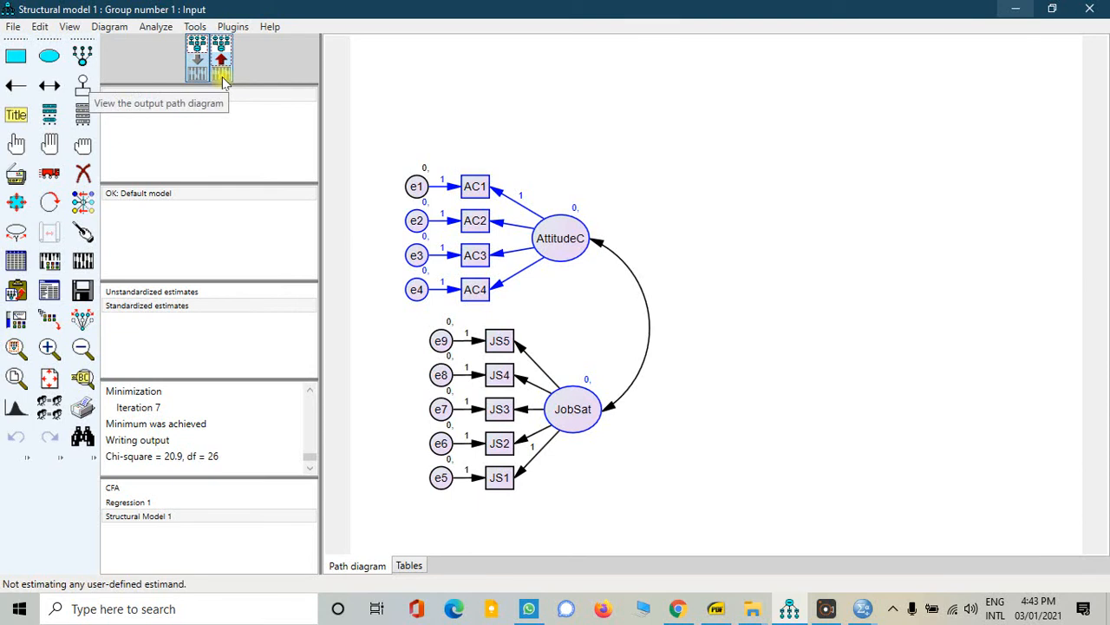
left_click(222, 76)
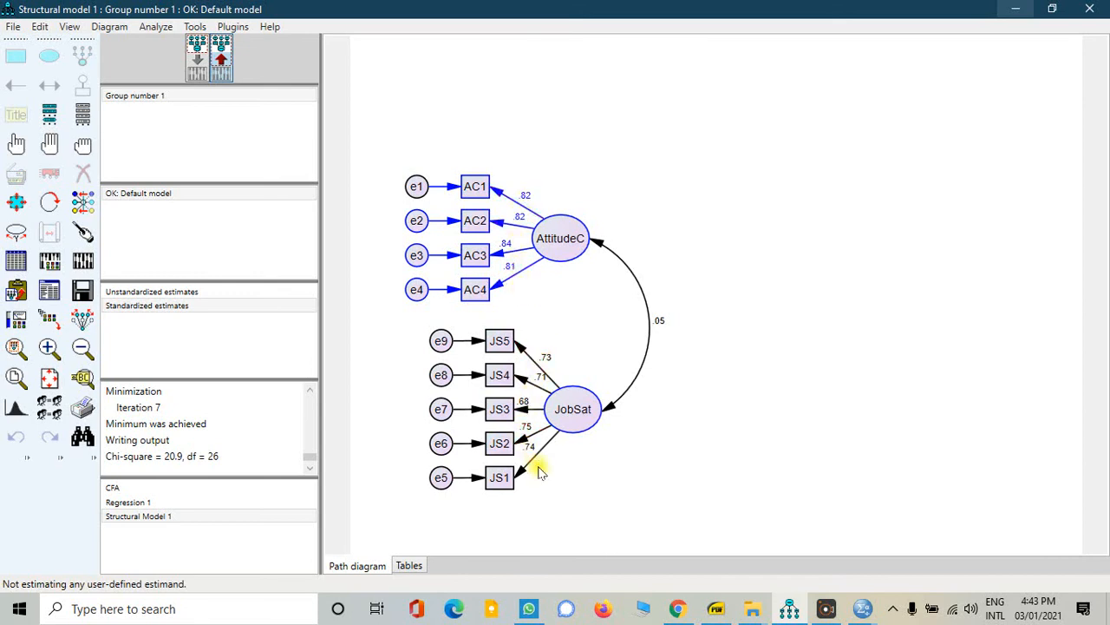
left_click(150, 292)
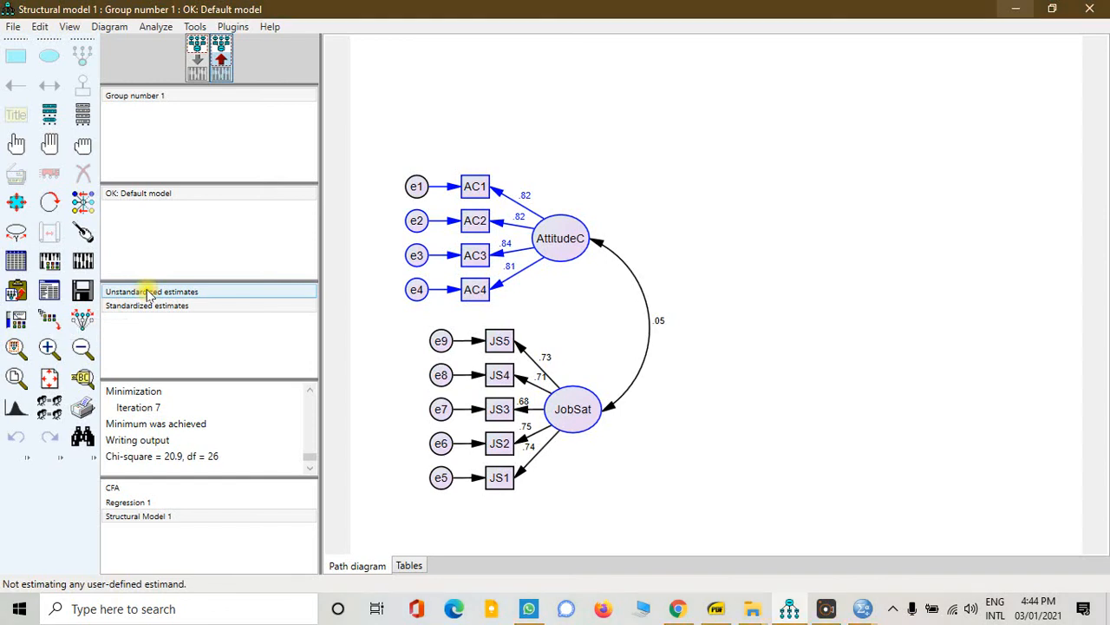
left_click(134, 296)
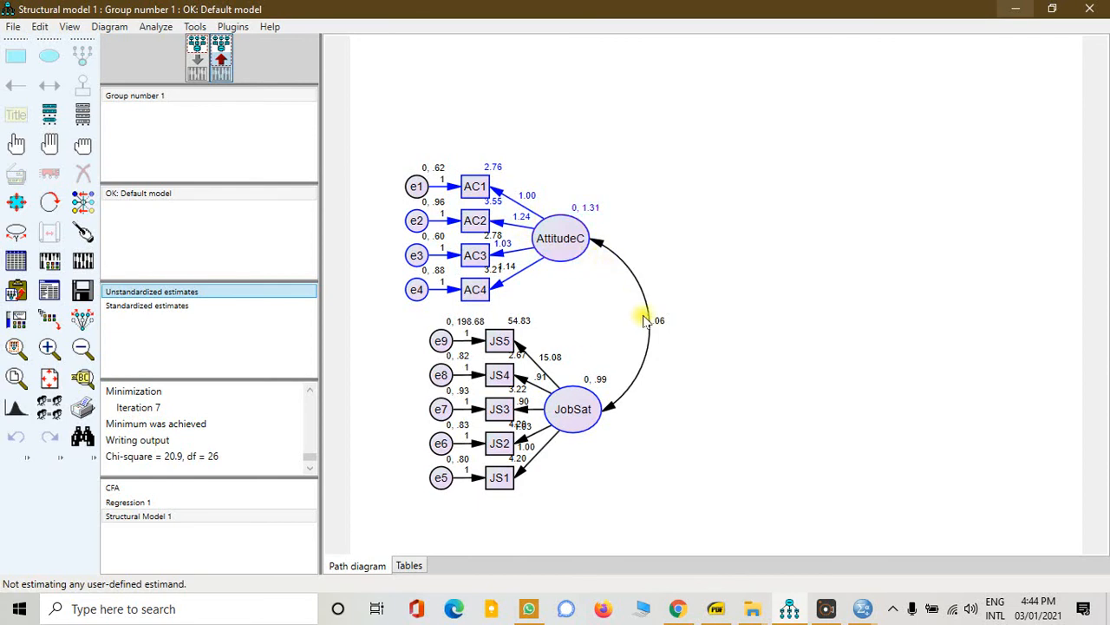
left_click(146, 306)
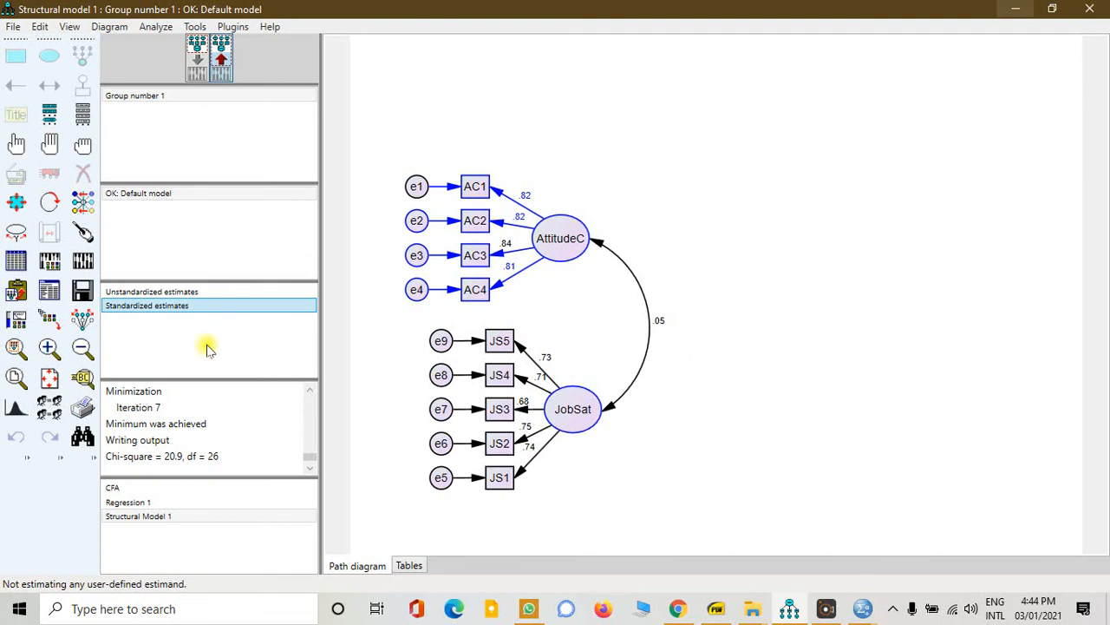
left_click(198, 73)
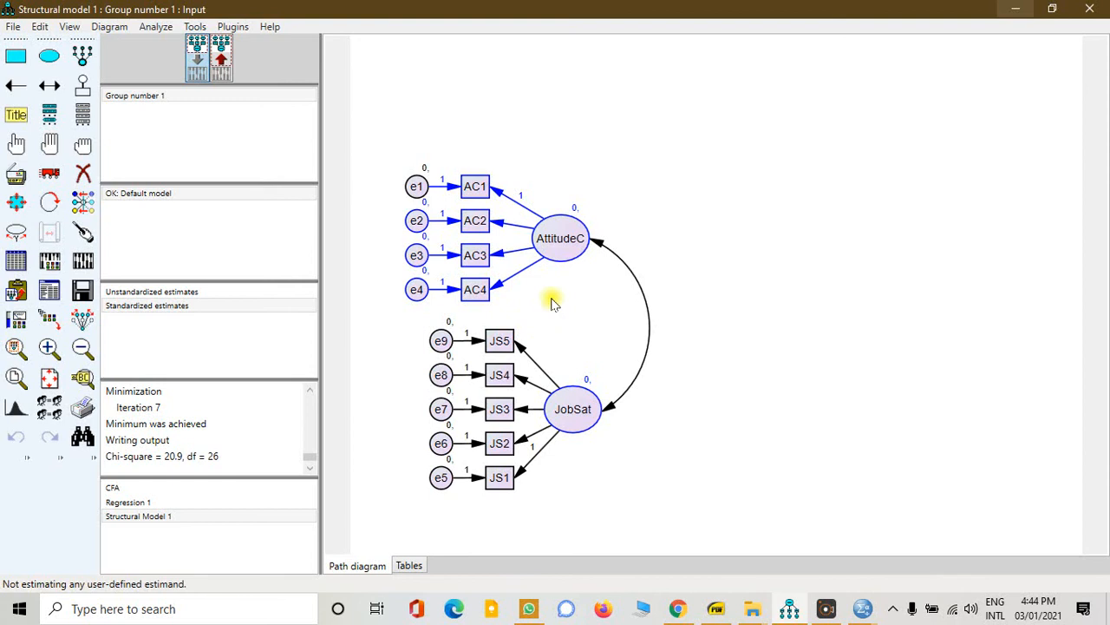
left_click(221, 76)
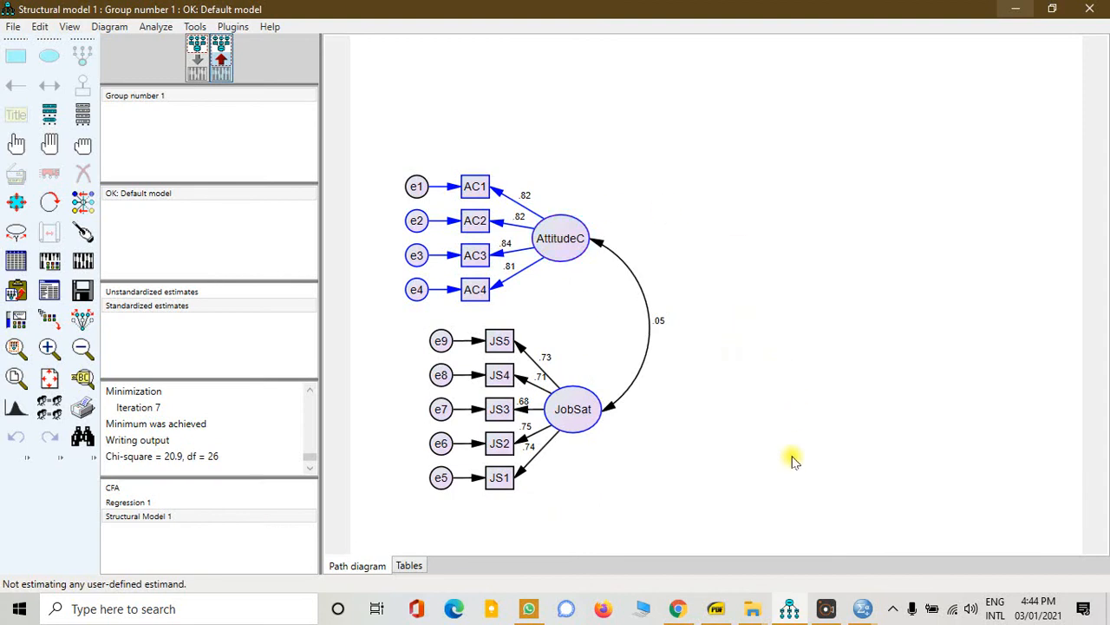
Step: Switch to AMOS Concepts.pdf and read the common variable errors on page 7, down to the unobserved variable drawn as a rectangle
left_click(718, 610)
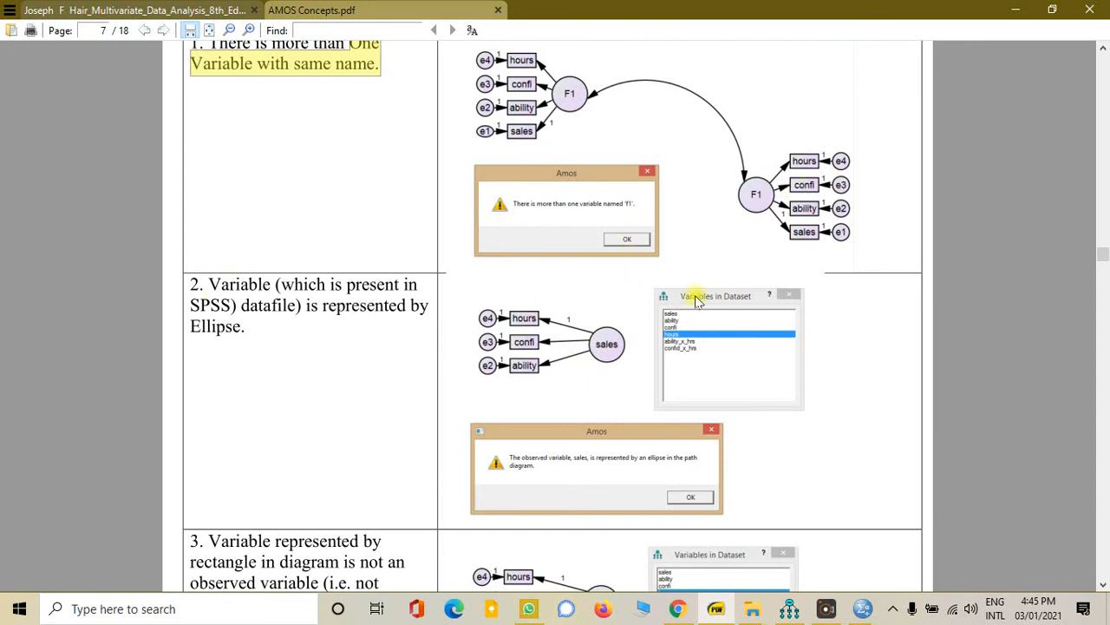
scroll(709, 356, "down", 5)
scroll(708, 356, "down", 3)
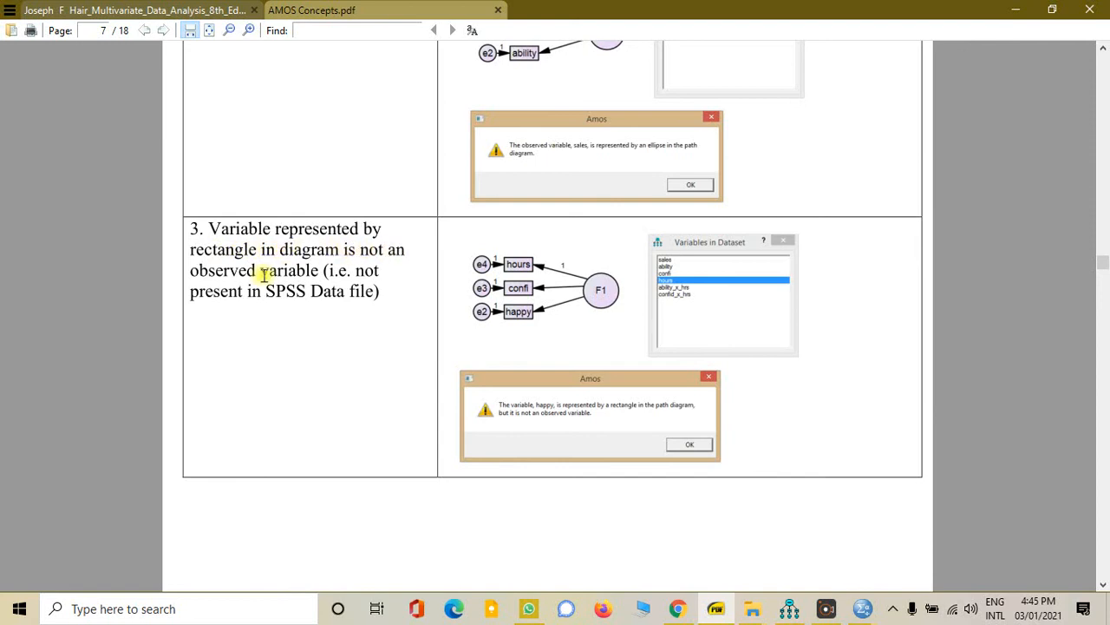
Step: Switch back to AMOS and inspect the object properties of the AC1 indicator on the output path diagram
left_click(1024, 10)
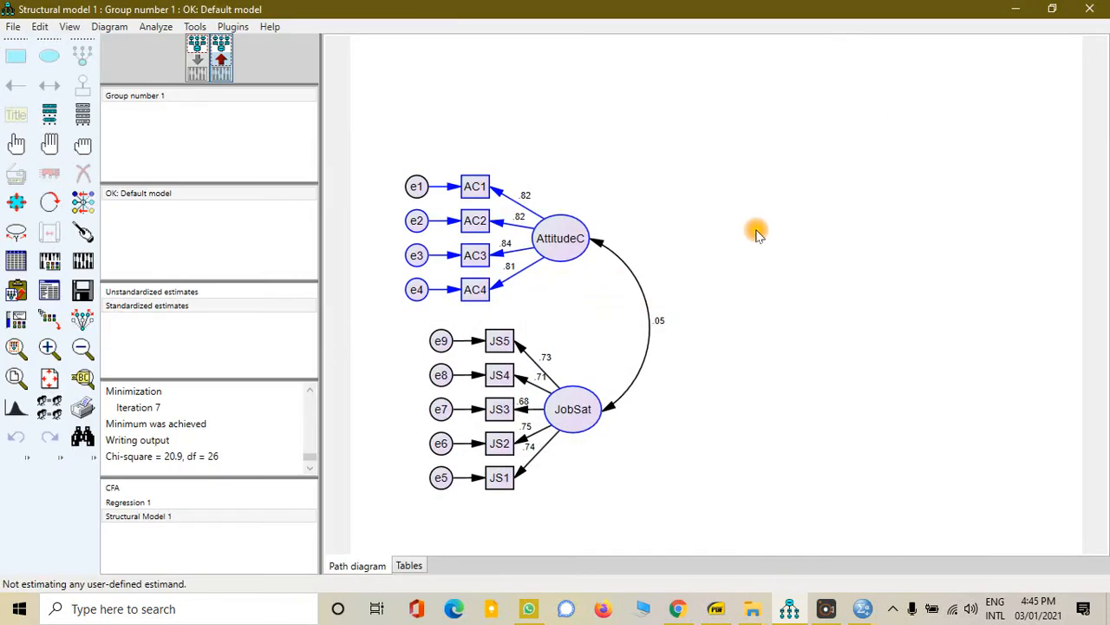
double_click(475, 190)
left_click(640, 243)
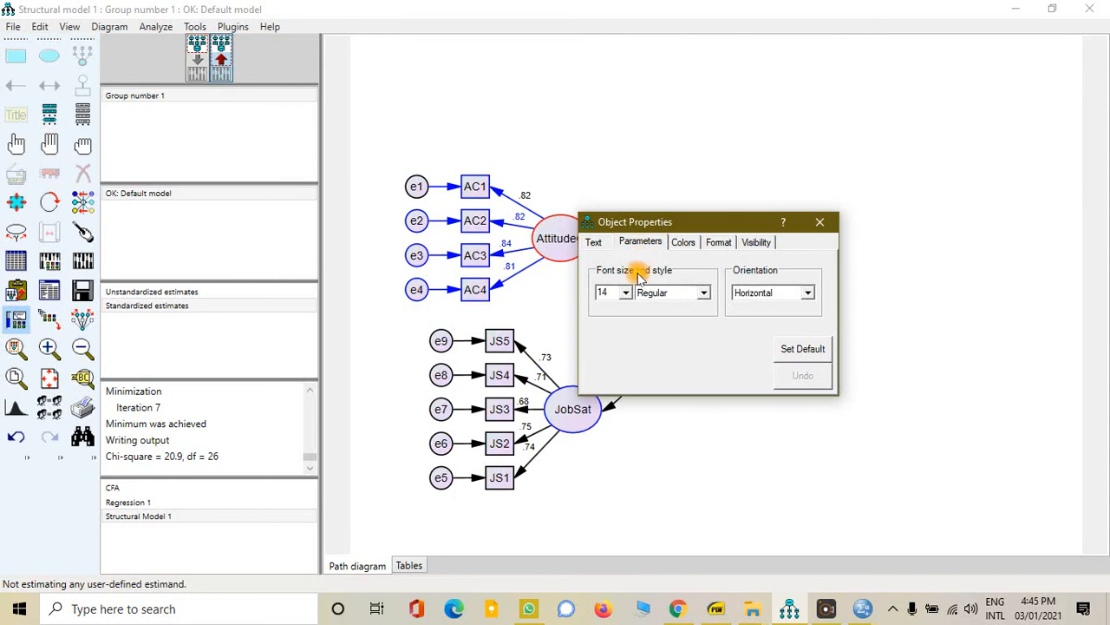
left_click(820, 222)
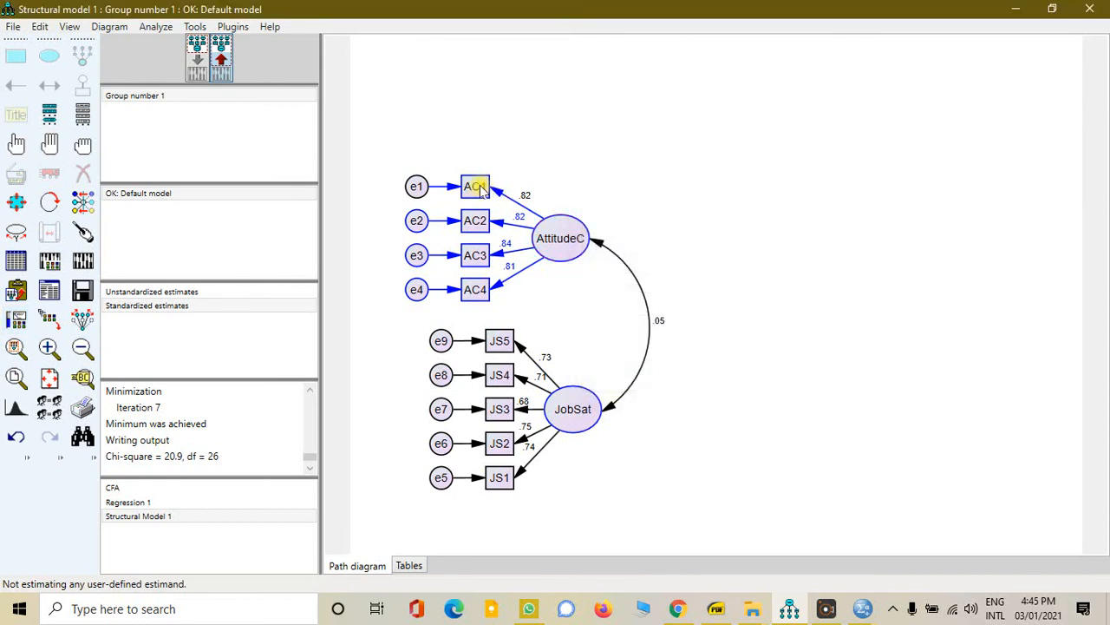
left_click(478, 189)
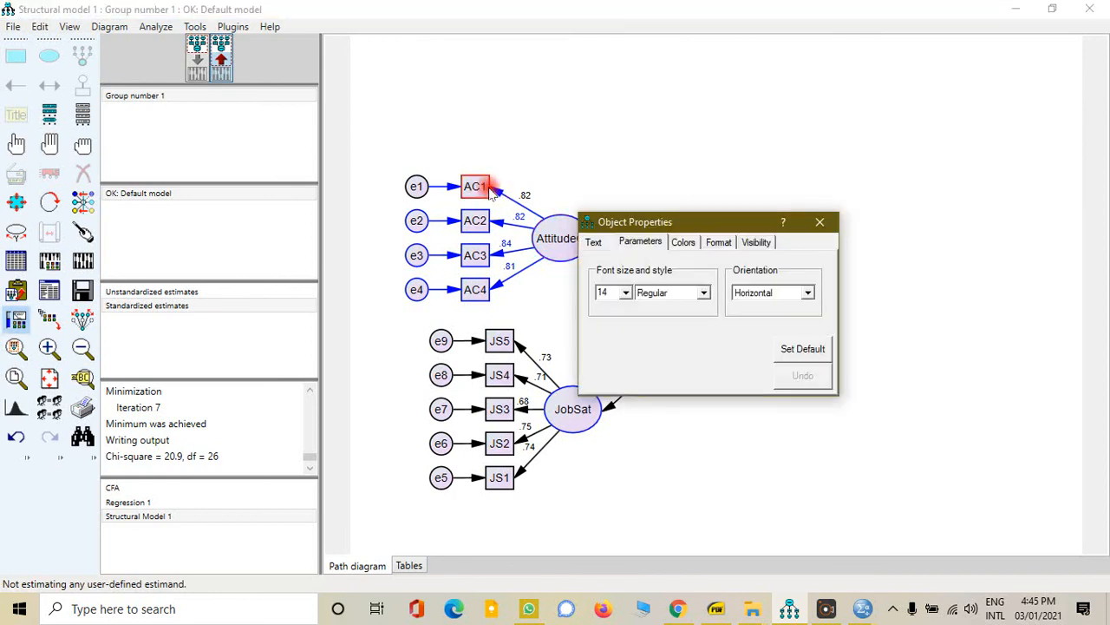
left_click(593, 242)
left_click(638, 242)
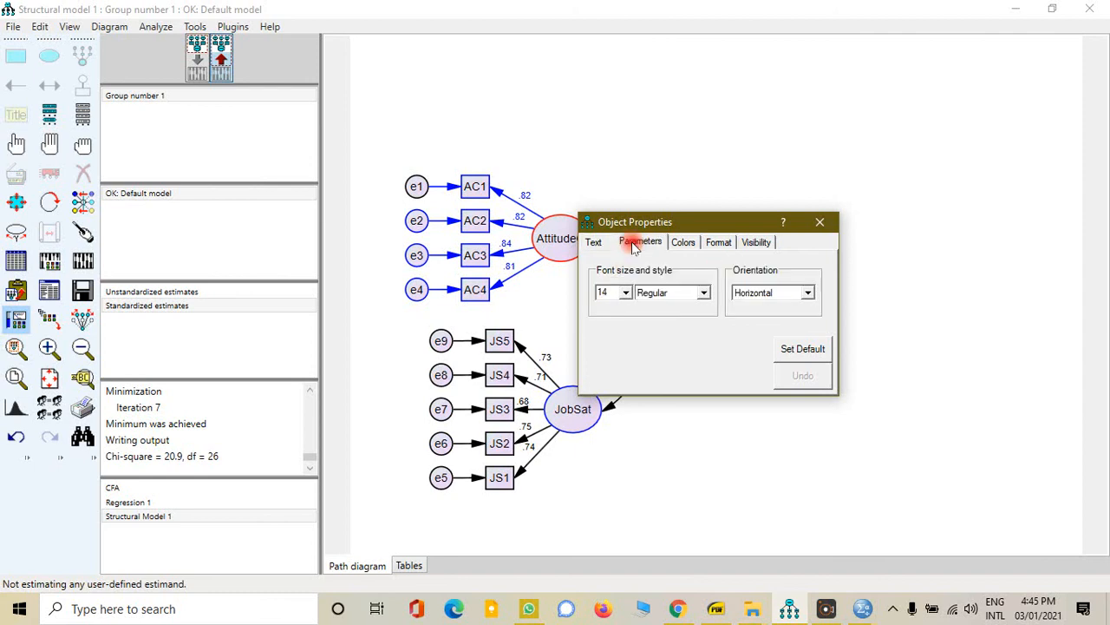
left_click(684, 242)
left_click(820, 222)
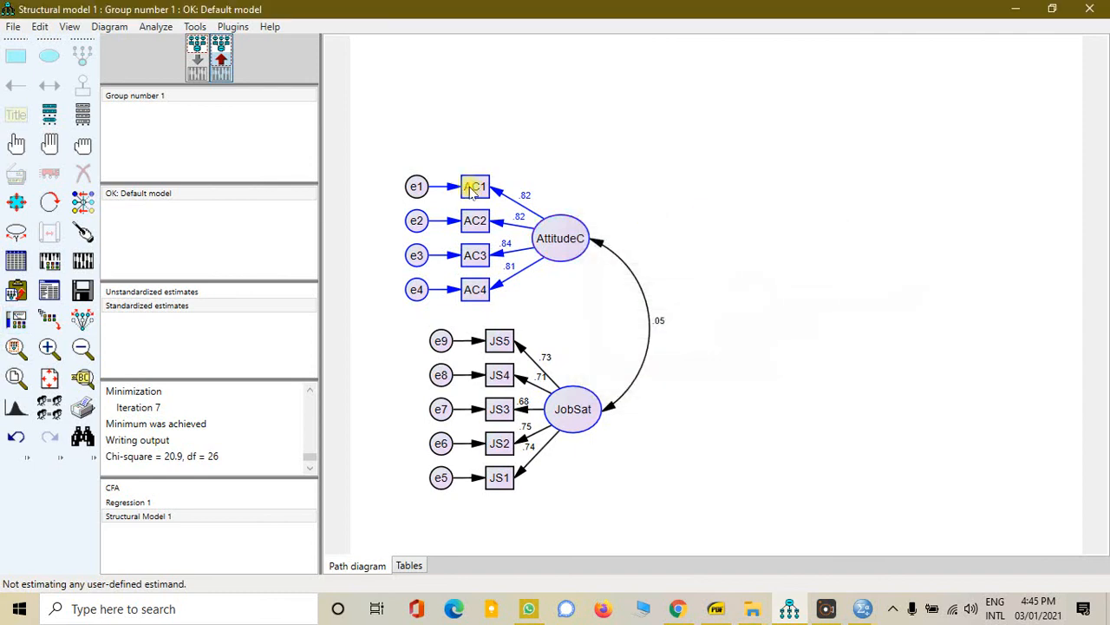
Step: In the input diagram, draw an observed variable rectangle with an error term above AC1 and connect it with a path from AttitudeC
left_click(199, 70)
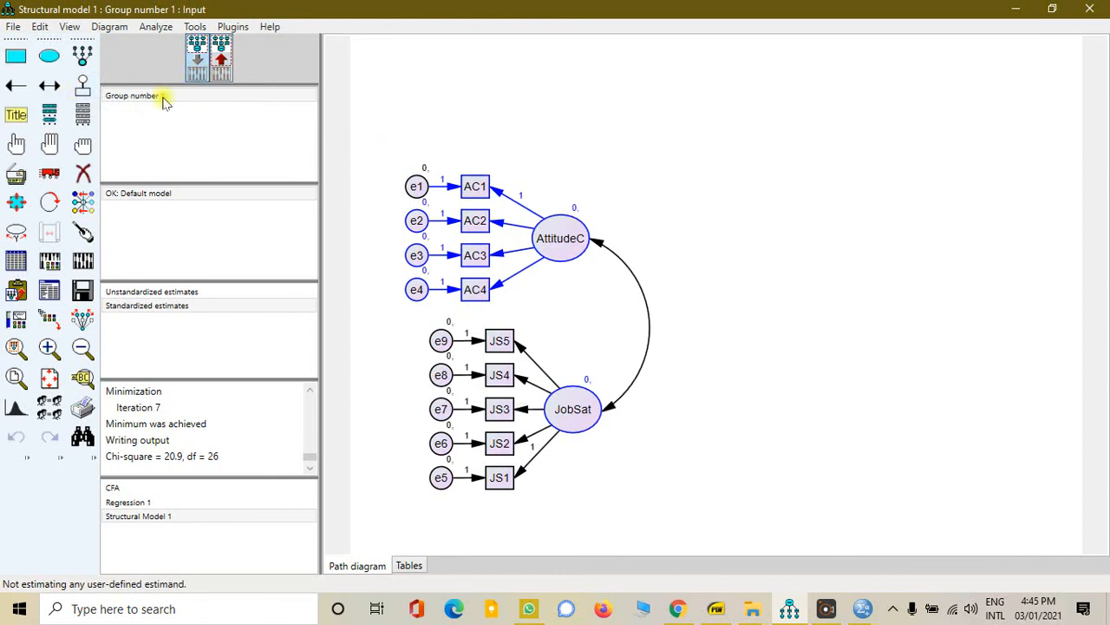
left_click(15, 56)
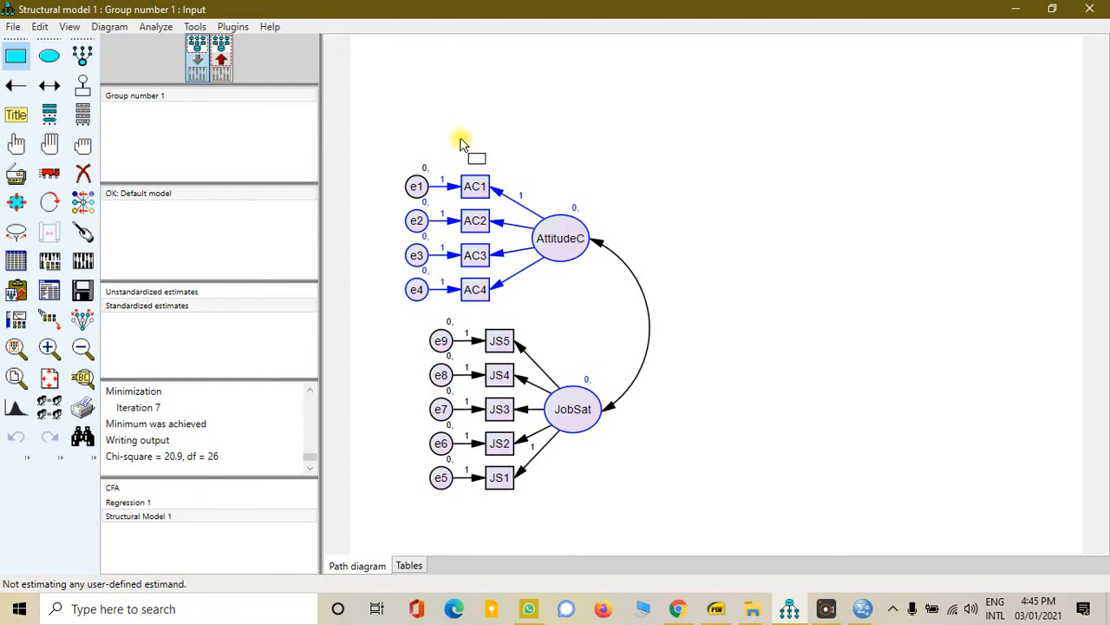
left_click_drag(460, 139, 490, 158)
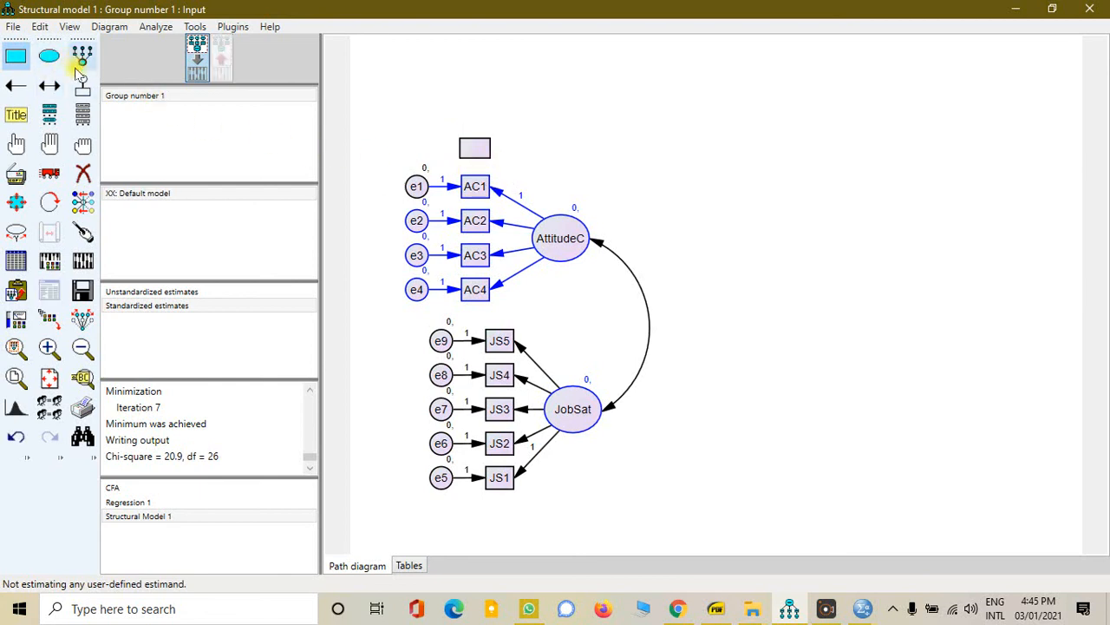
left_click(83, 85)
left_click(475, 148)
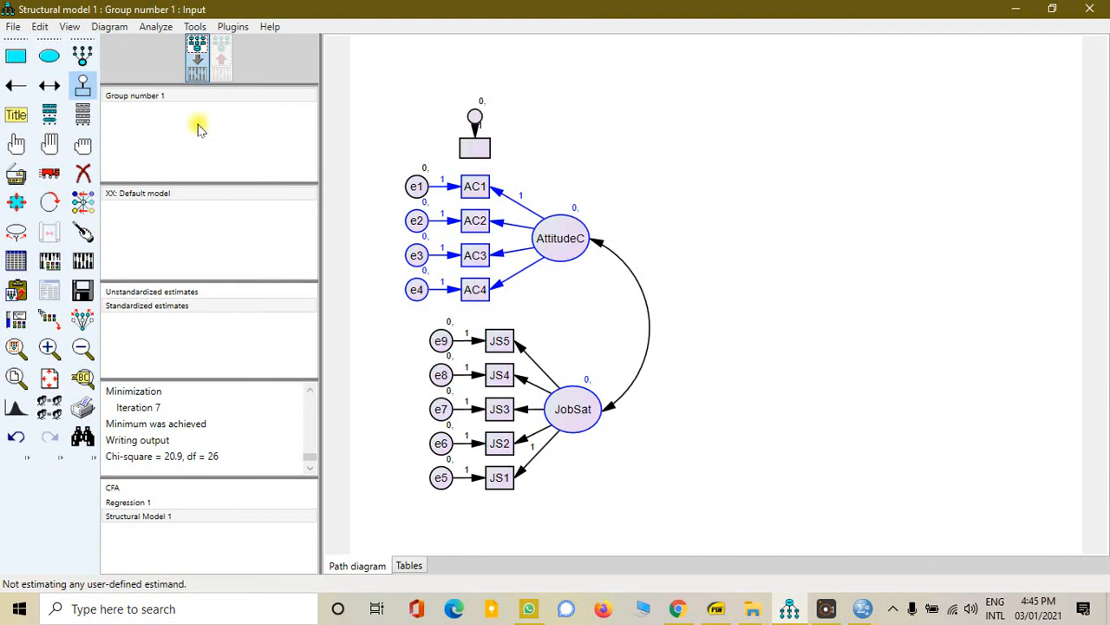
left_click(16, 85)
left_click_drag(555, 221, 476, 148)
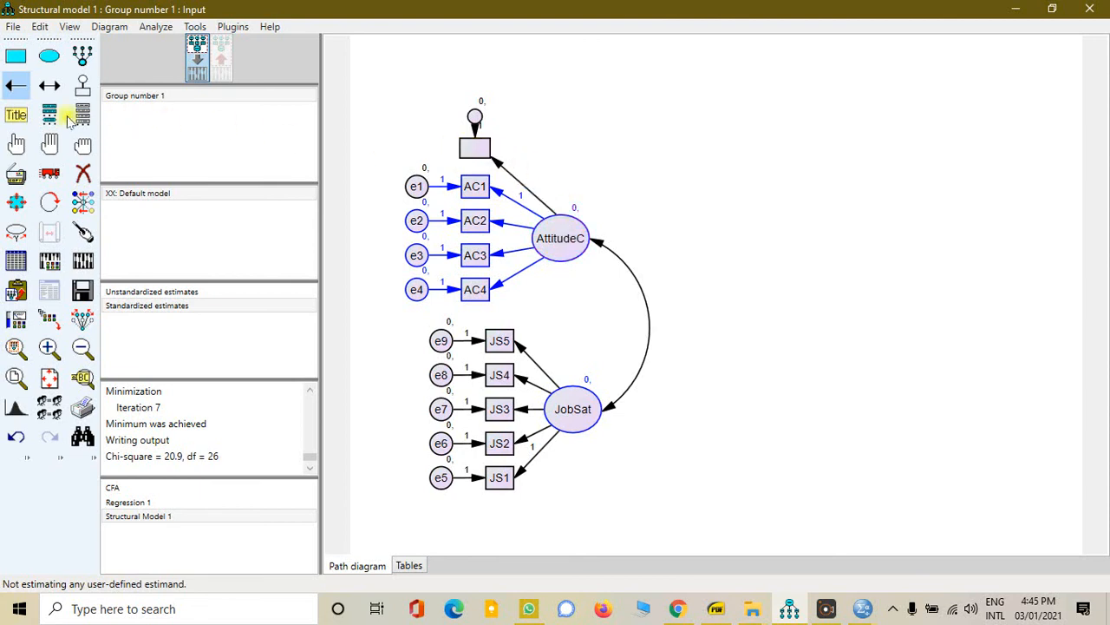
left_click(19, 143)
double_click(475, 148)
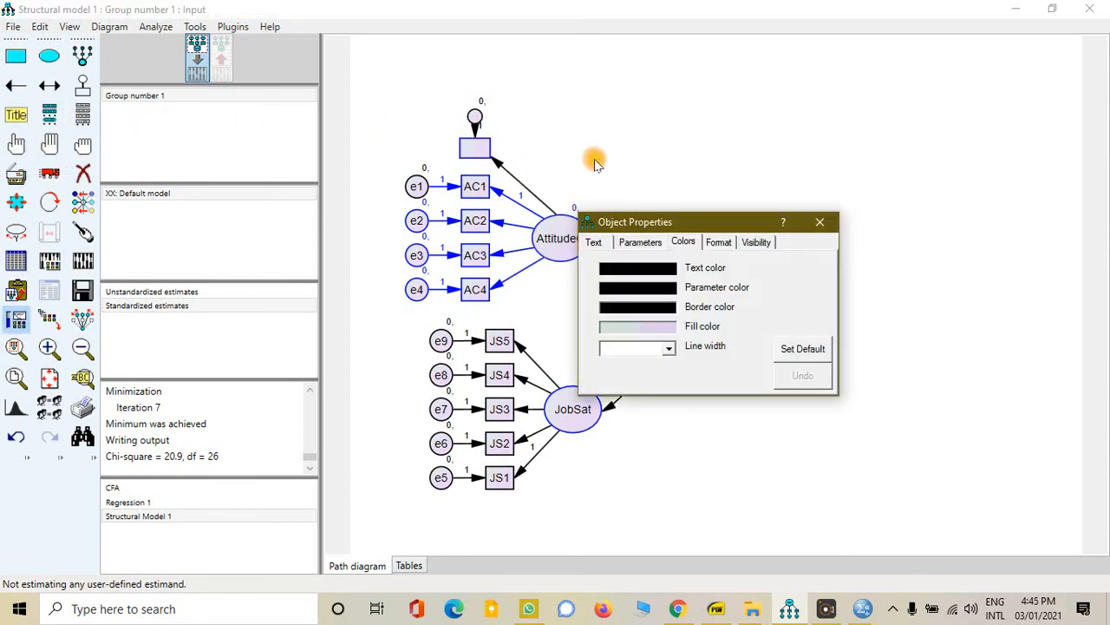
left_click(640, 242)
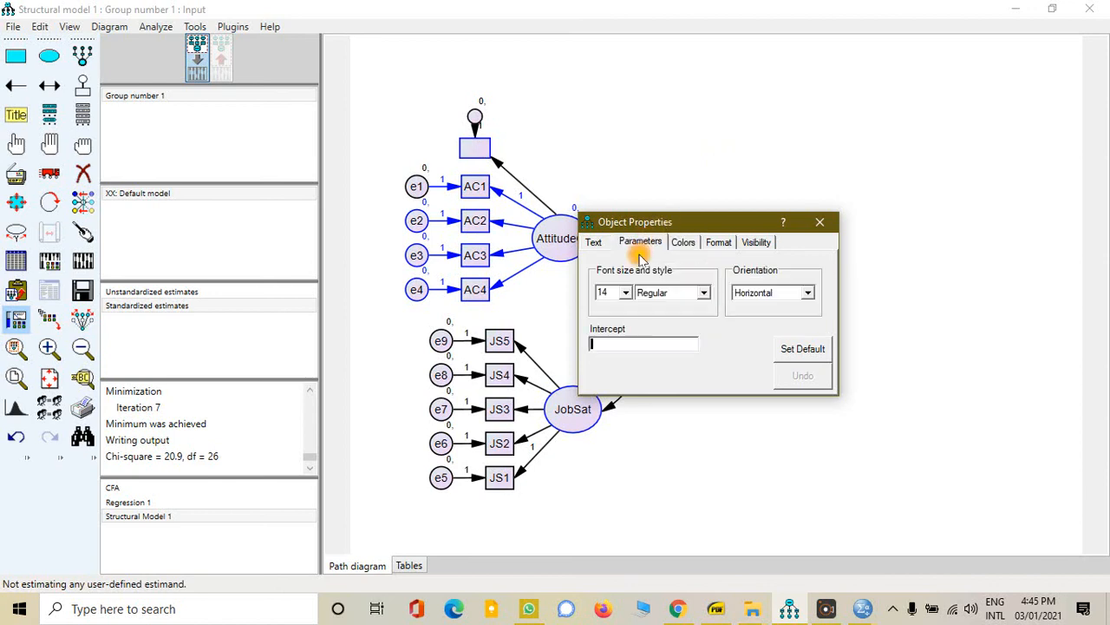
left_click(595, 242)
left_click(820, 222)
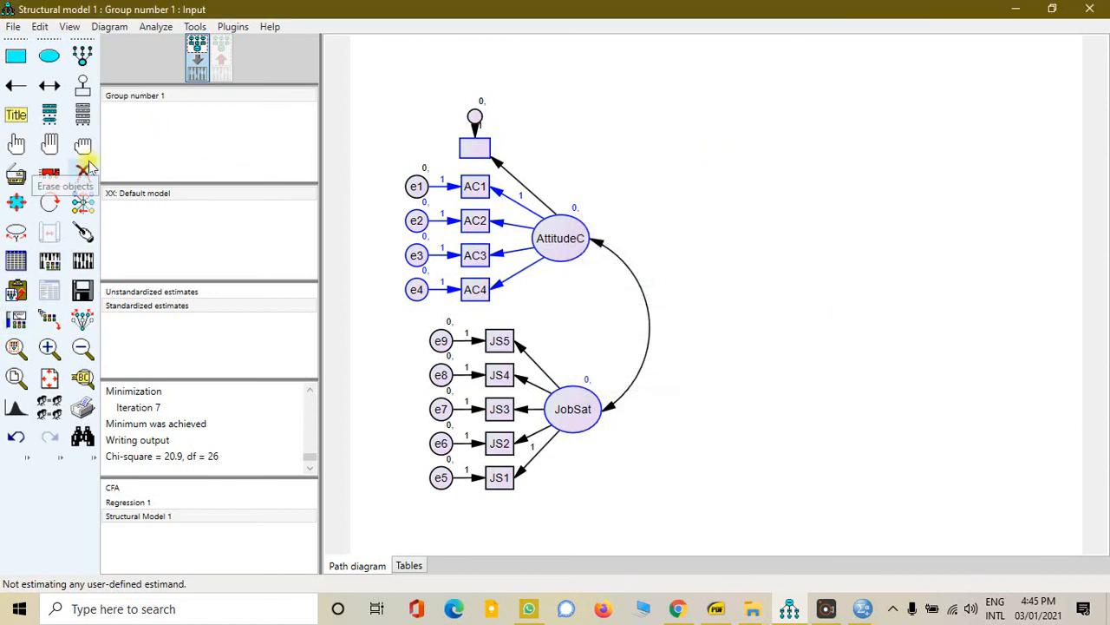
Step: Name the empty rectangle above AC1 ABC, a variable that does not exist in the dataset
left_click(84, 148)
left_click(15, 143)
double_click(475, 151)
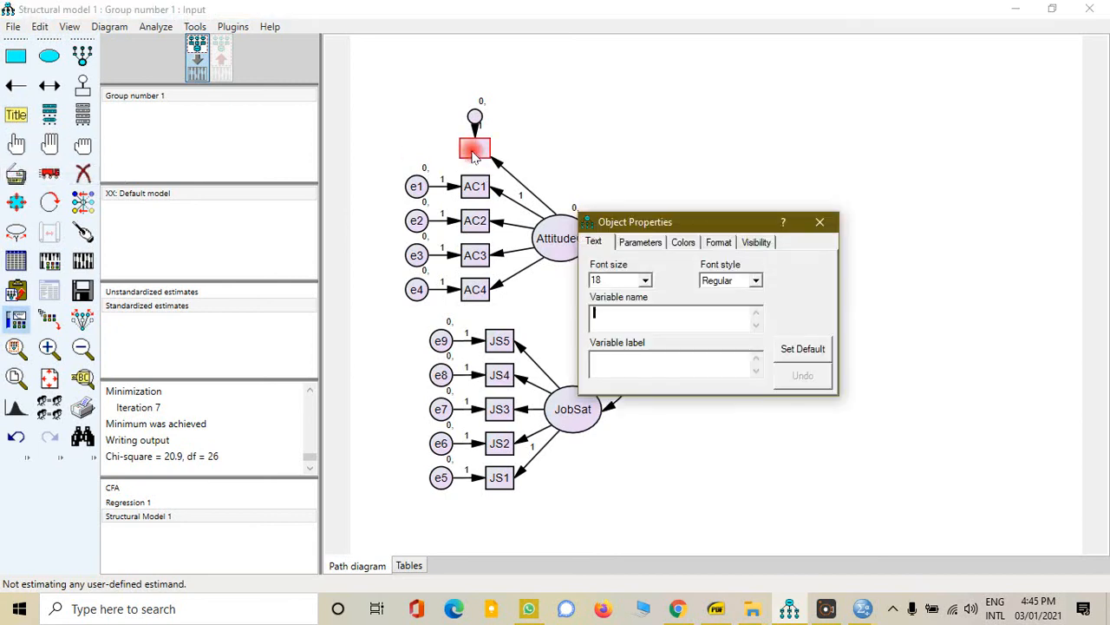
left_click(606, 316)
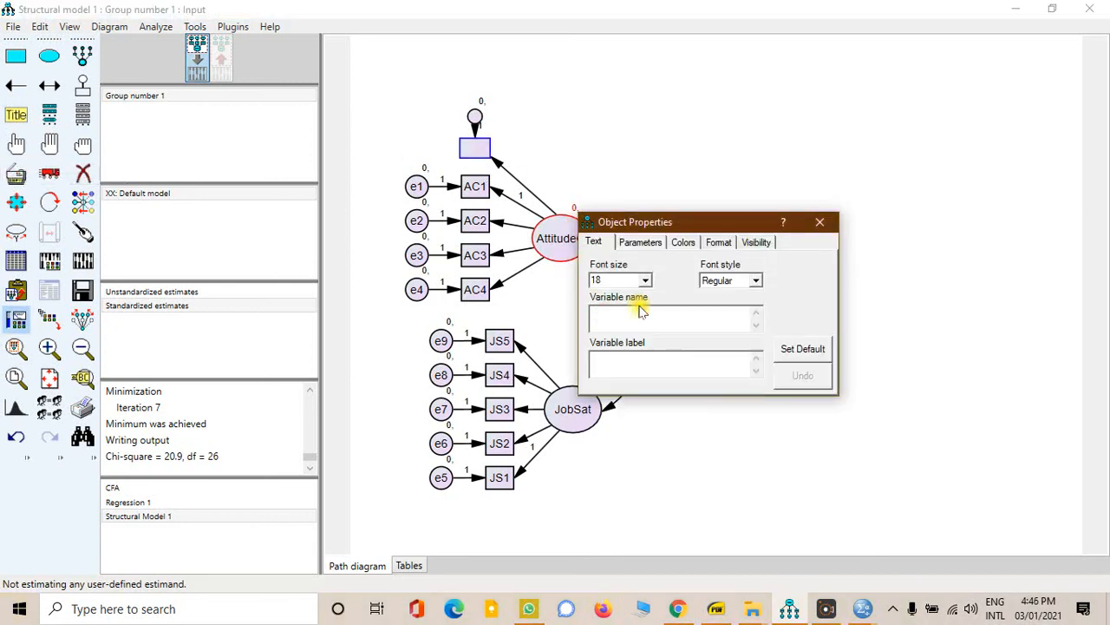
left_click(632, 327)
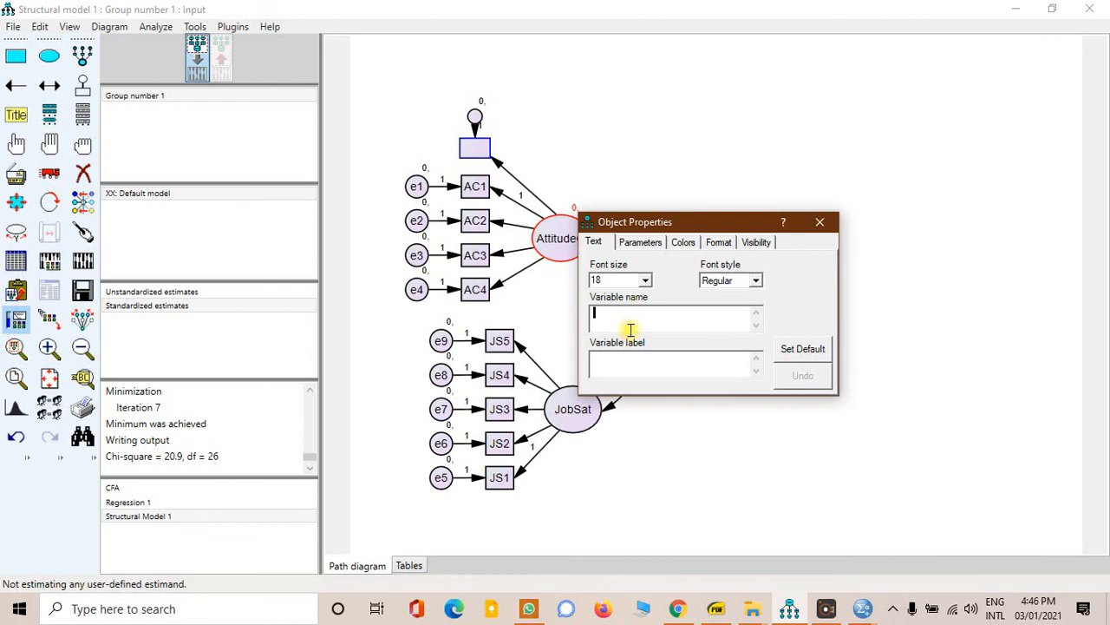
type("ABC")
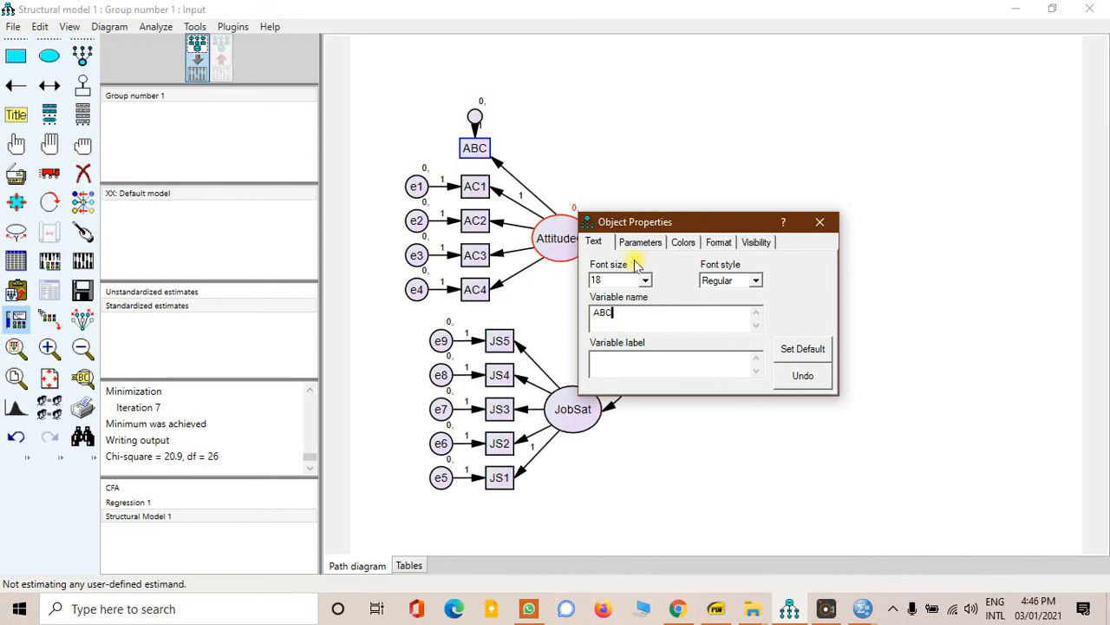
left_click(820, 223)
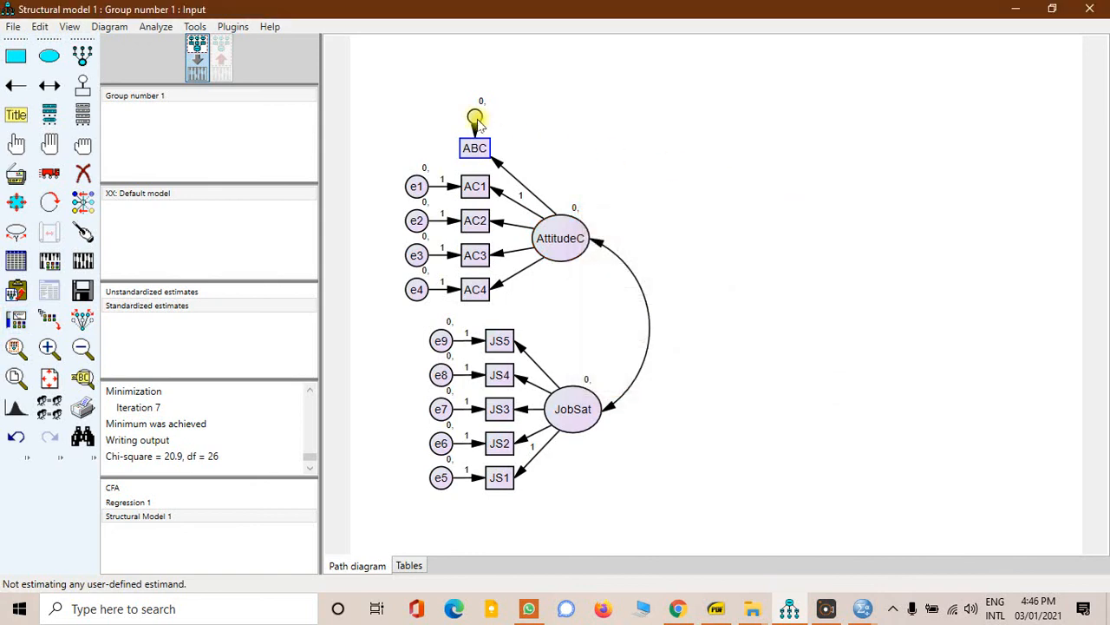
Step: Move the error circle further above the ABC rectangle and name it e10
left_click(49, 173)
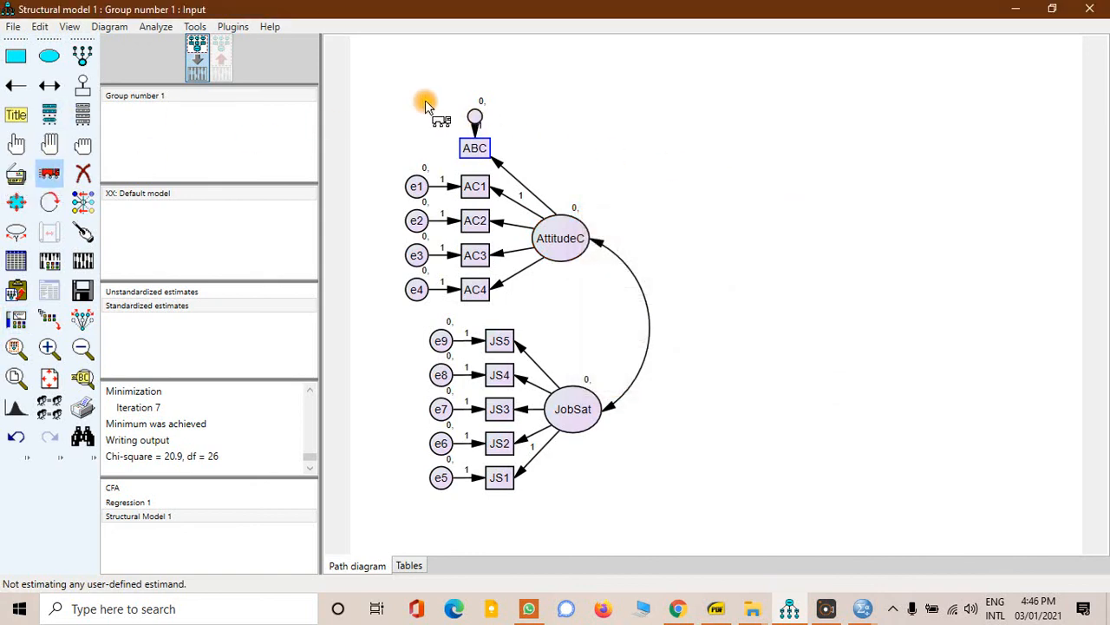
left_click_drag(474, 122, 474, 99)
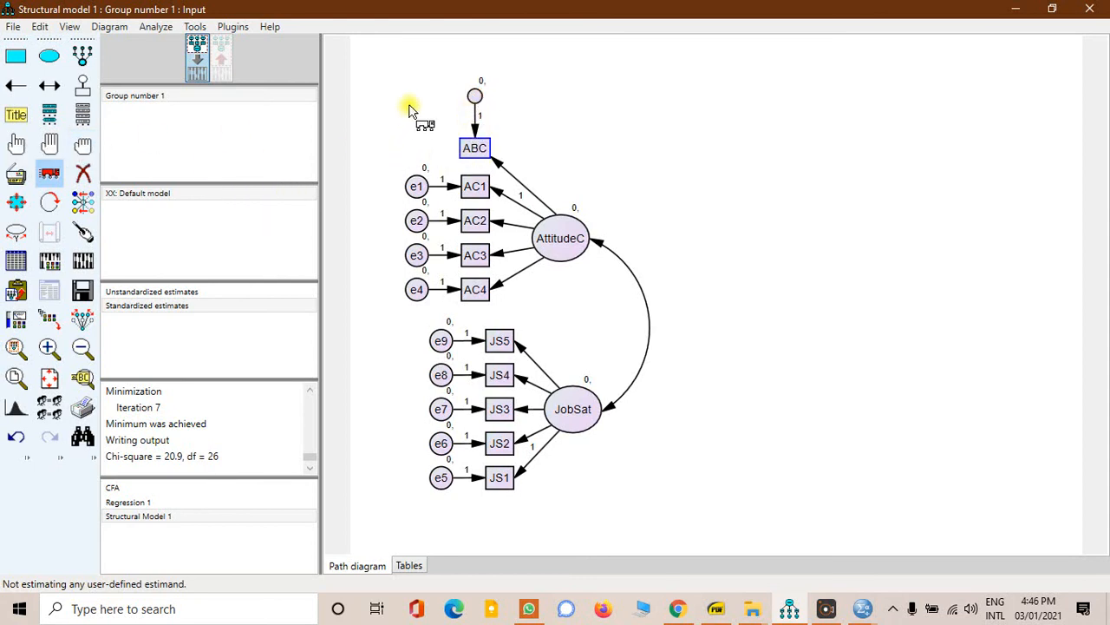
double_click(476, 98)
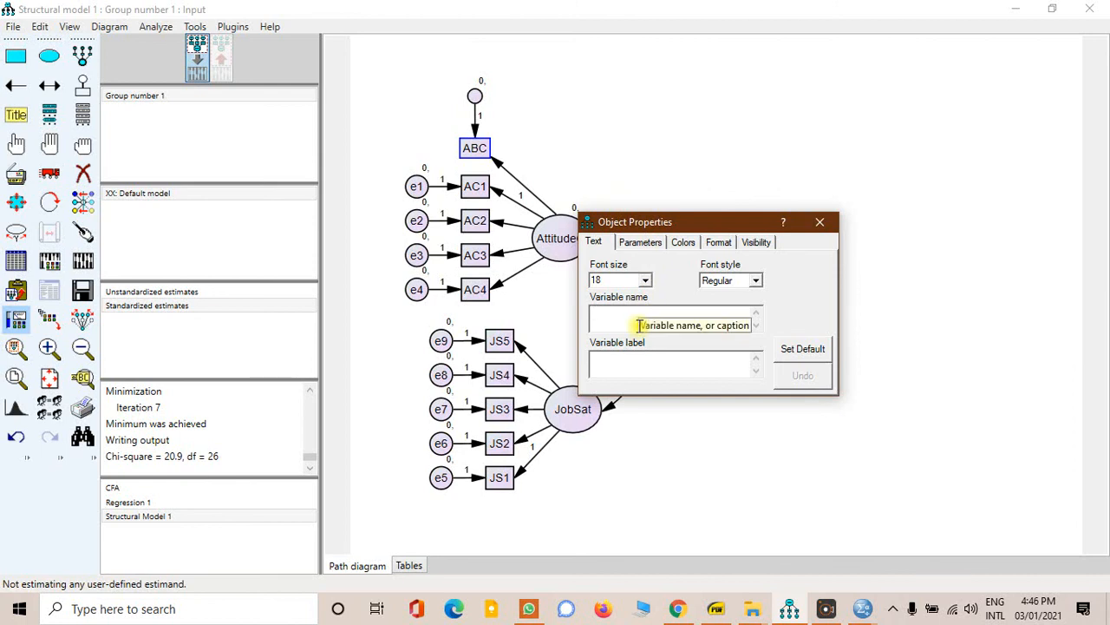
type("e7")
double_click(598, 313)
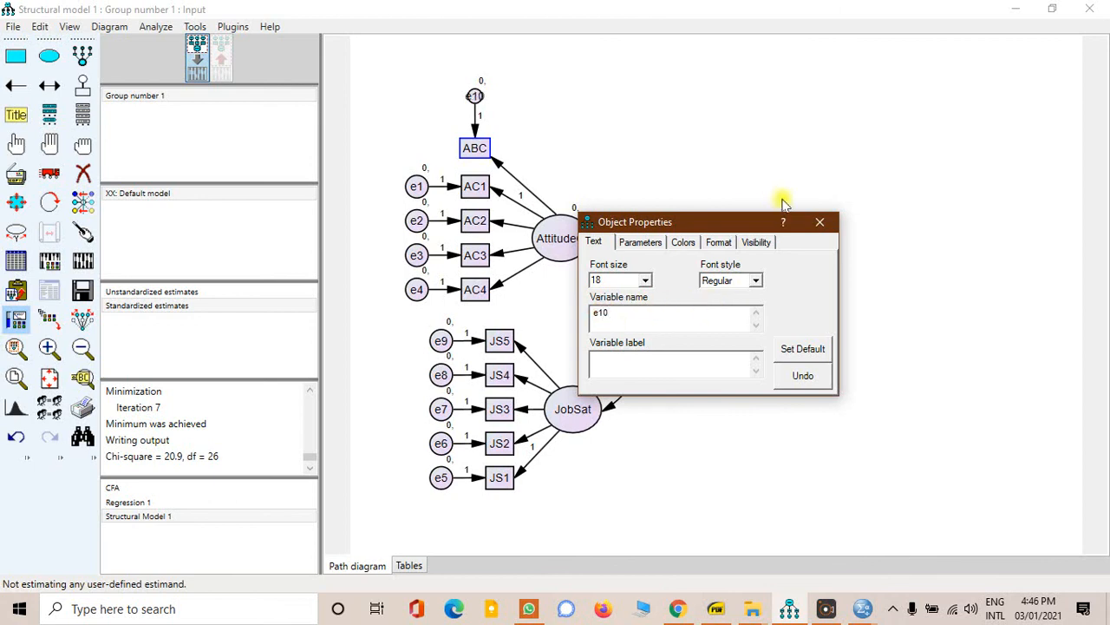
left_click(820, 222)
Step: Calculate the estimates with ABC in the model and bring up the previews of the open SPSS windows
left_click(82, 262)
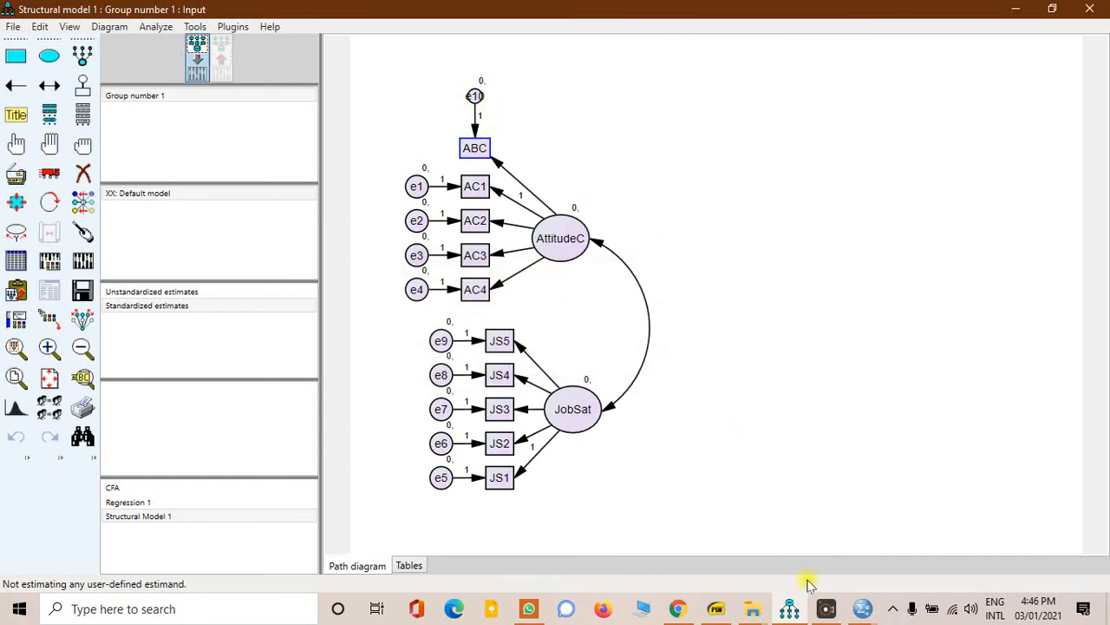
left_click(862, 610)
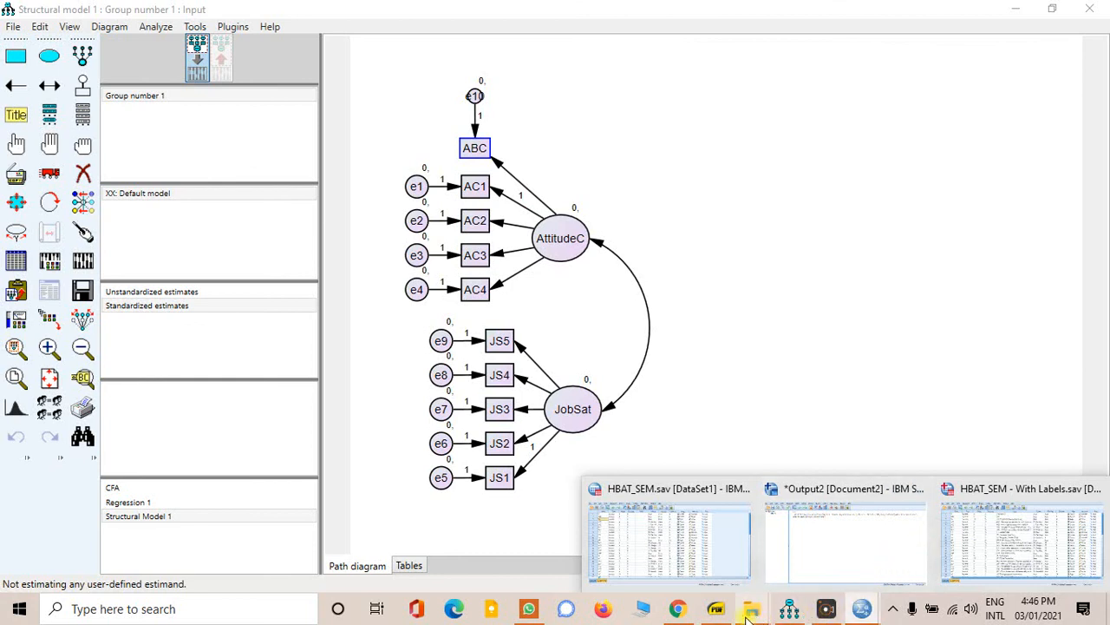
Step: Switch to AMOS Concepts.pdf and read the Non Pop-up Errors section on page 8, highlighting its heading and continuing to the un-identification error
left_click(715, 609)
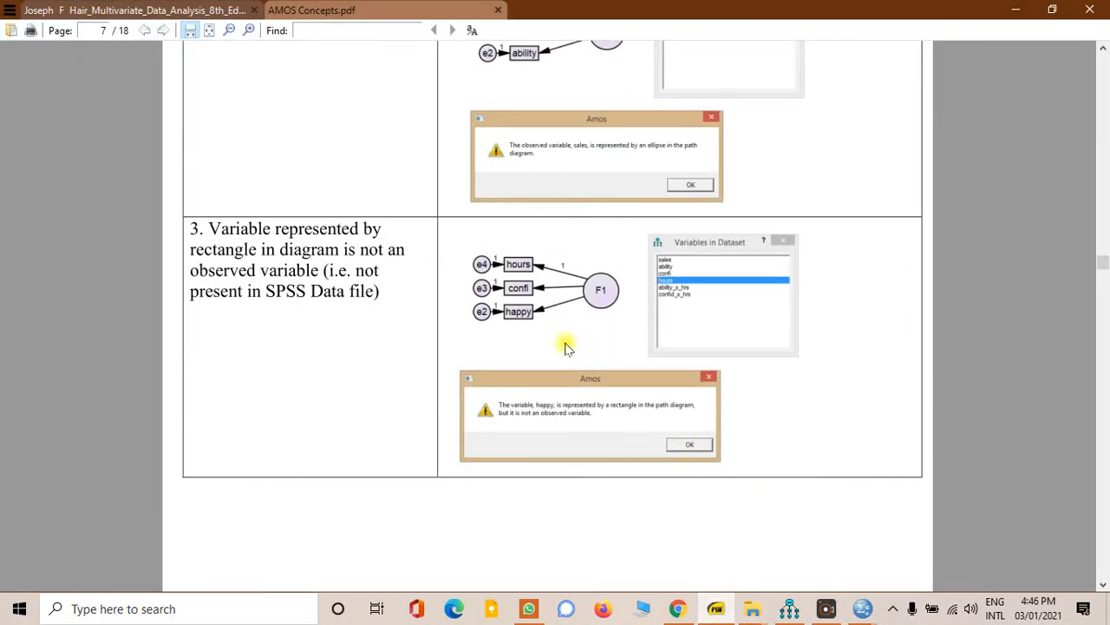
scroll(564, 347, "down", 5)
scroll(564, 347, "down", 6)
scroll(565, 346, "up", 2)
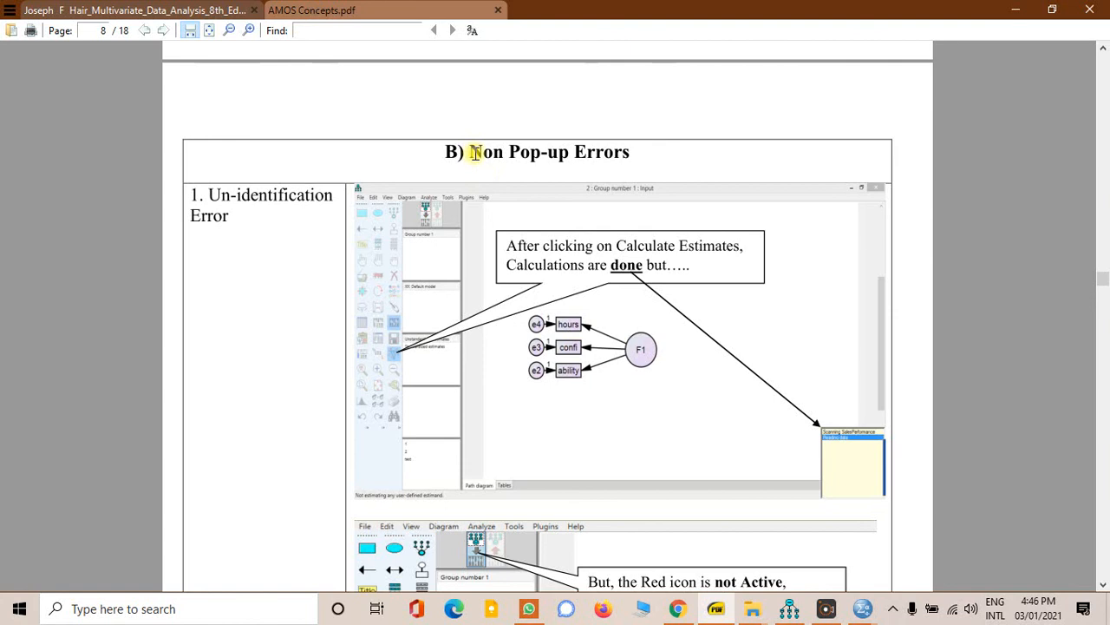
left_click_drag(474, 152, 631, 155)
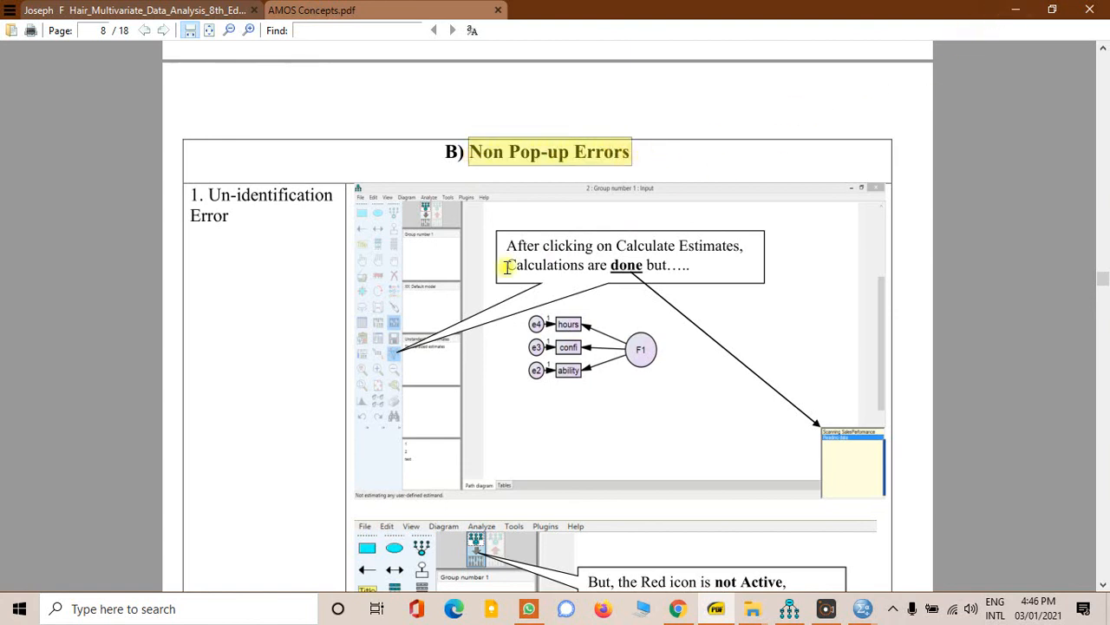
left_click_drag(272, 275, 295, 161)
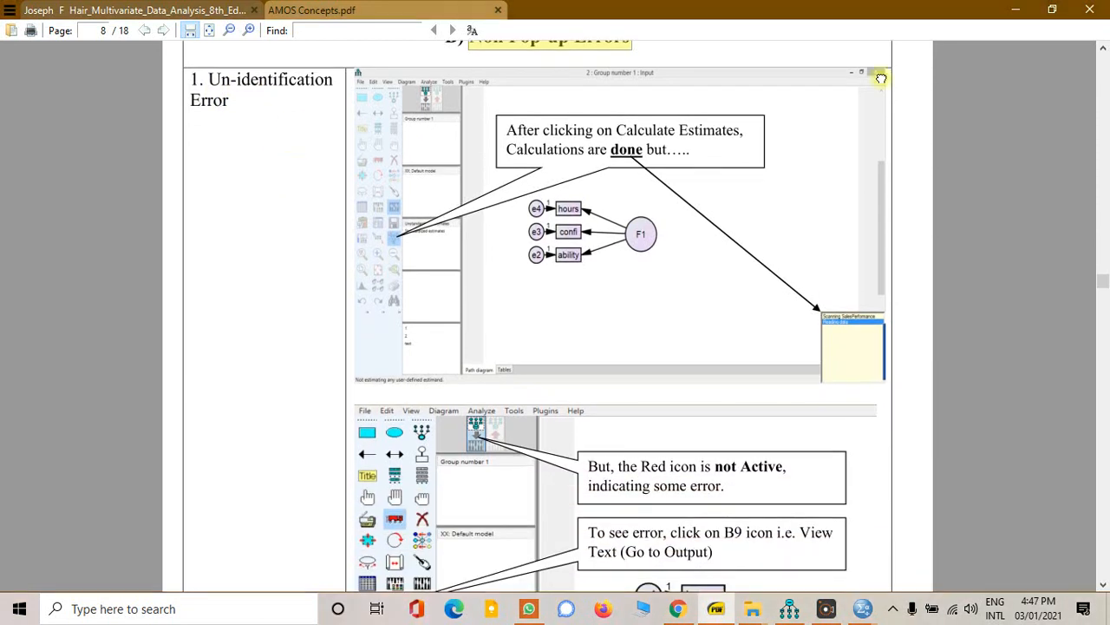
Step: Return to AMOS and erase the ABC rectangle and its e10 error term from the path diagram
left_click(1020, 16)
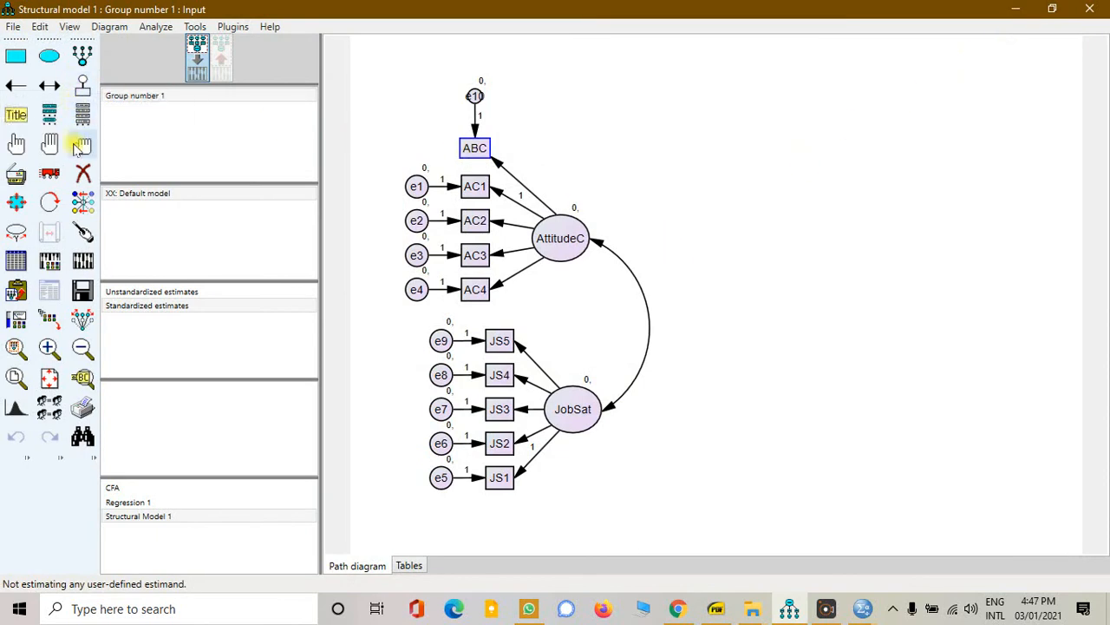
left_click(80, 174)
left_click(476, 96)
left_click(475, 148)
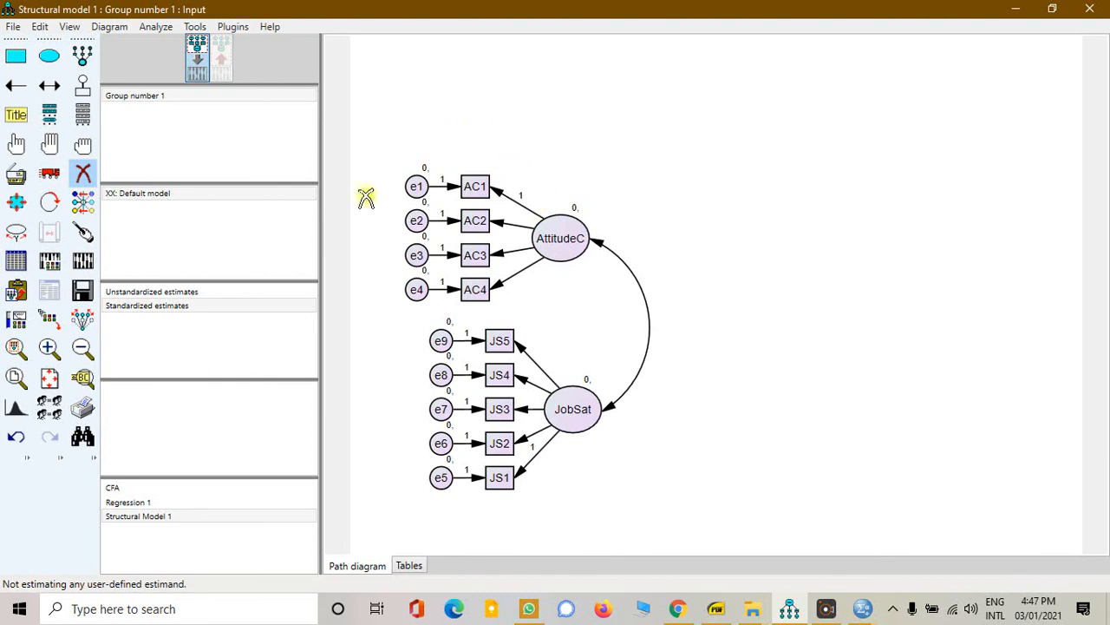
Step: Clear the regression weight on the path from AttitudeC to AC1 and close its properties
left_click(16, 143)
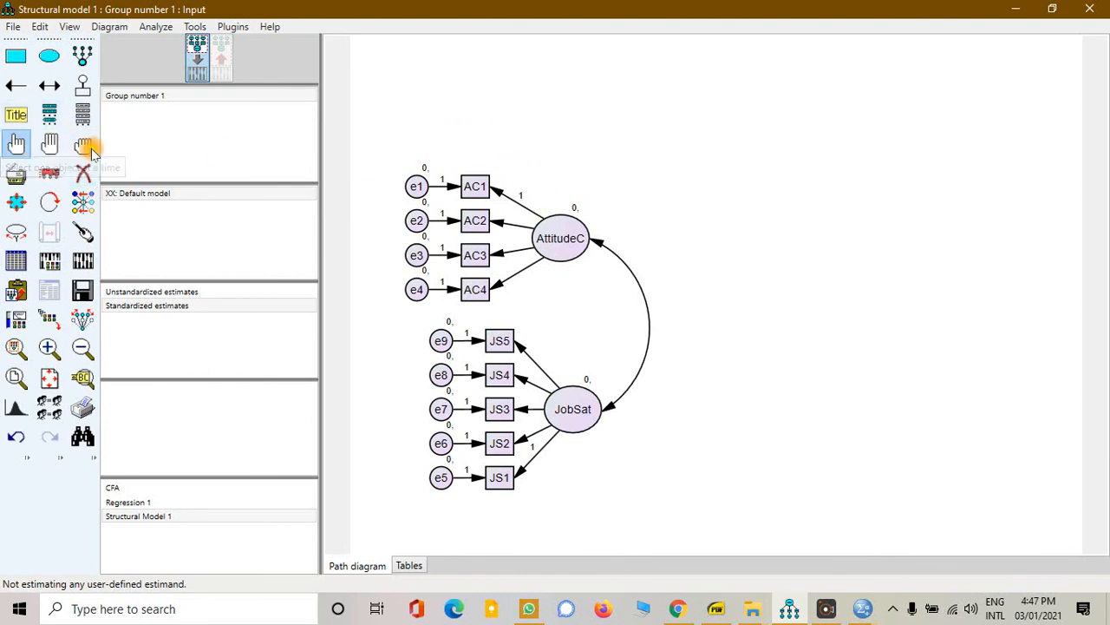
double_click(503, 197)
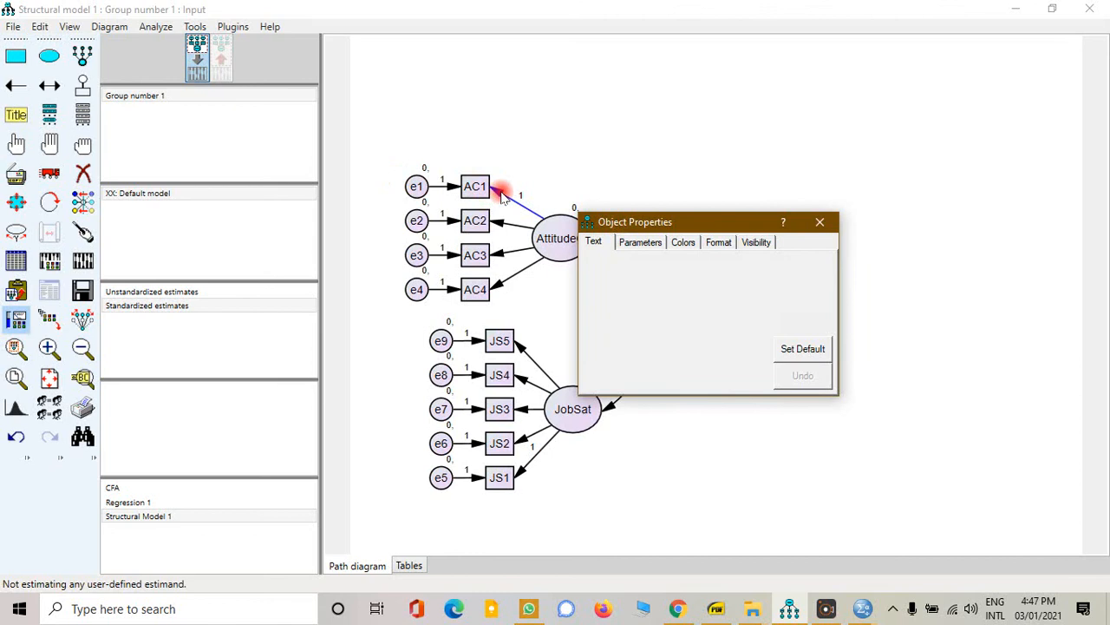
left_click_drag(698, 224, 710, 139)
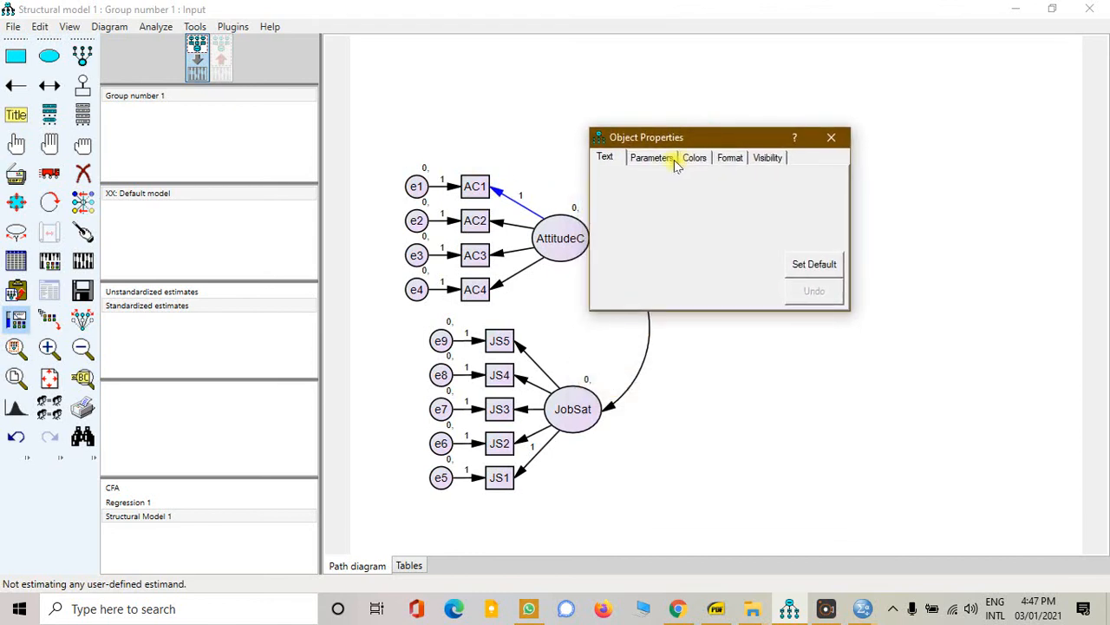
left_click(670, 157)
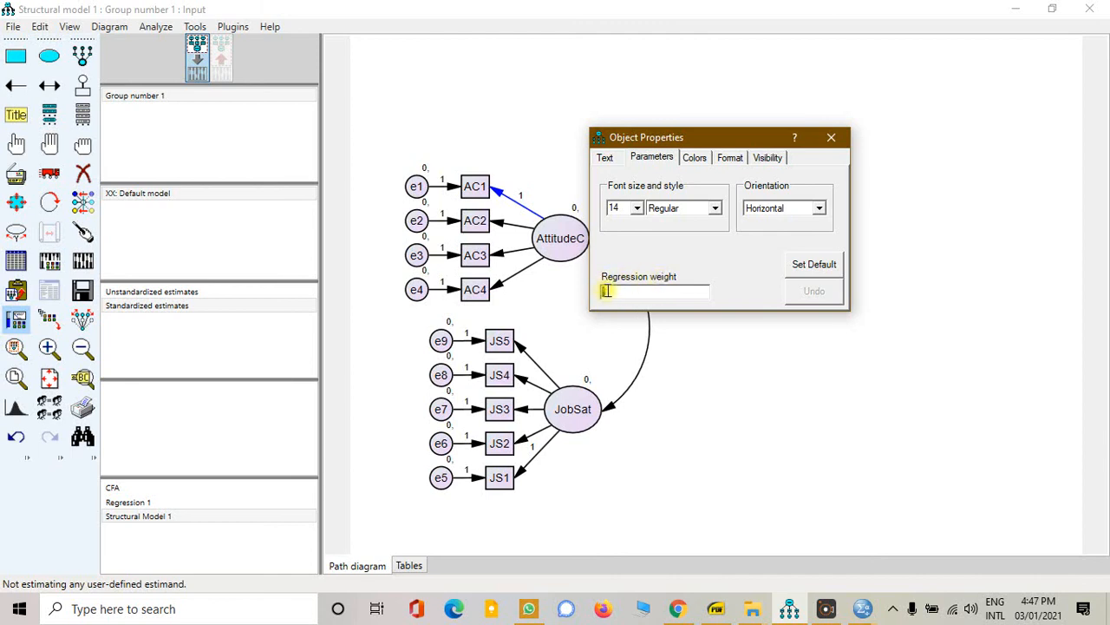
double_click(605, 291)
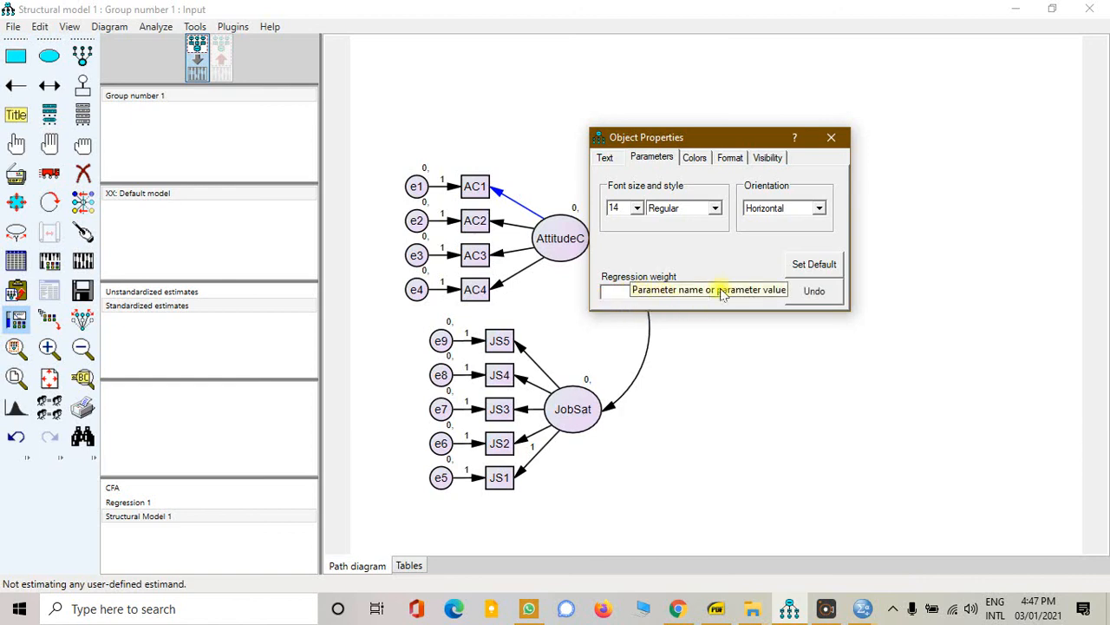
left_click(831, 137)
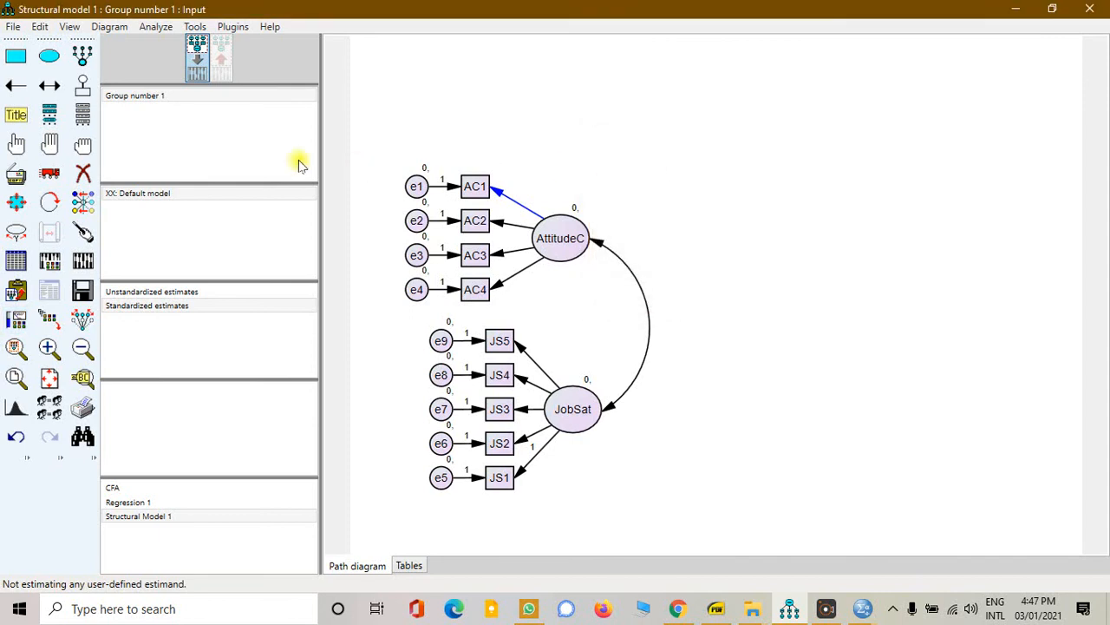
Step: Calculate the estimates and examine the output's model notes and estimates, highlighting the marking beside AC1's regression weight
left_click(80, 264)
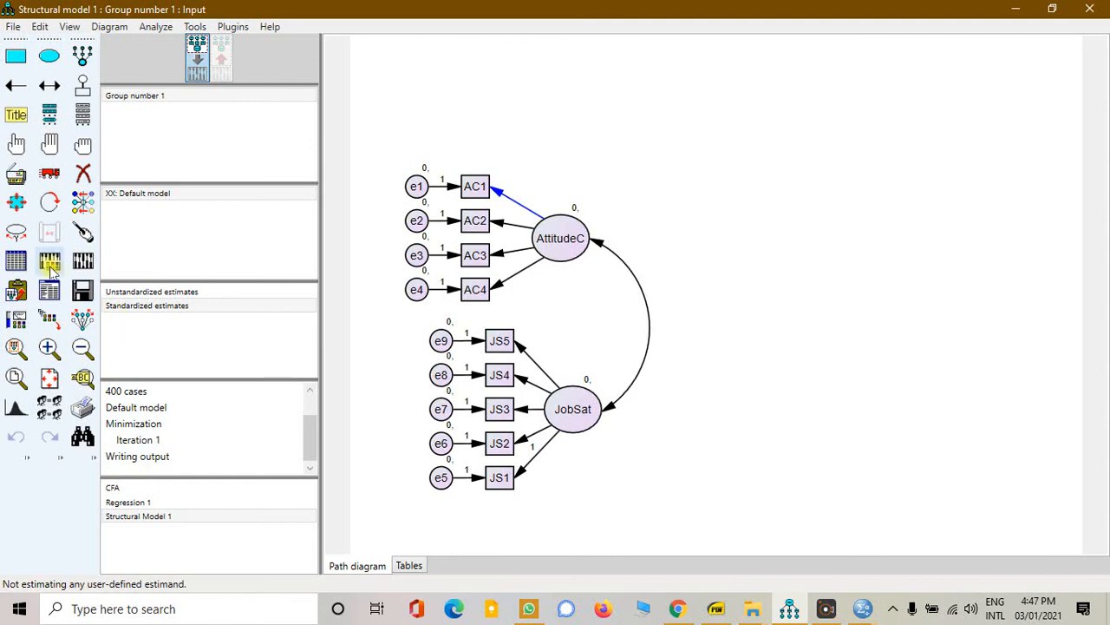
left_click(48, 293)
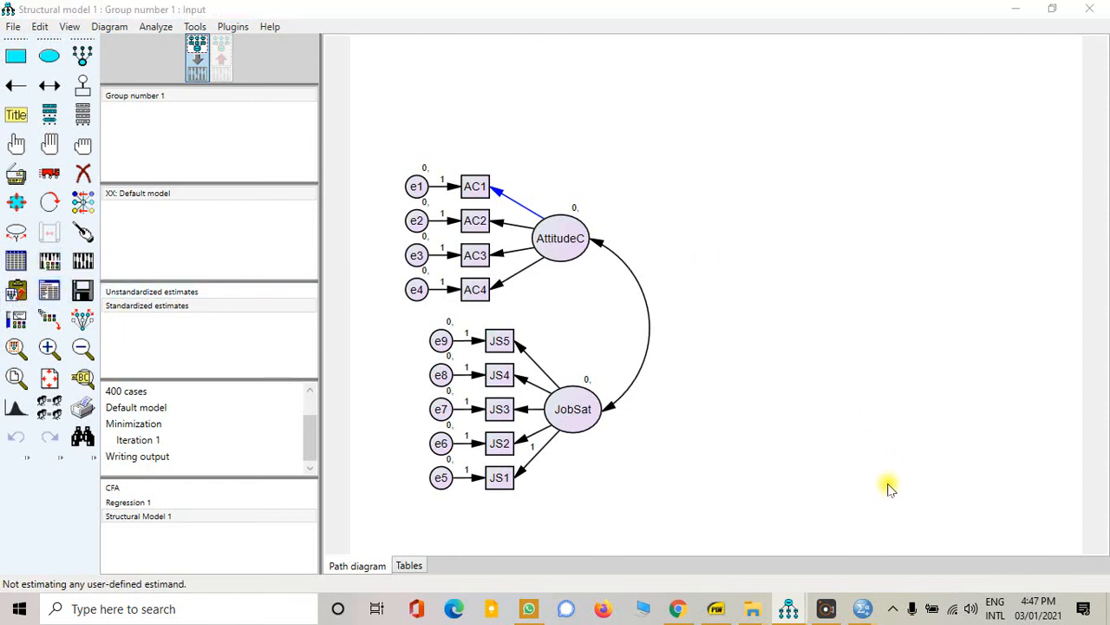
mouse_move(800, 610)
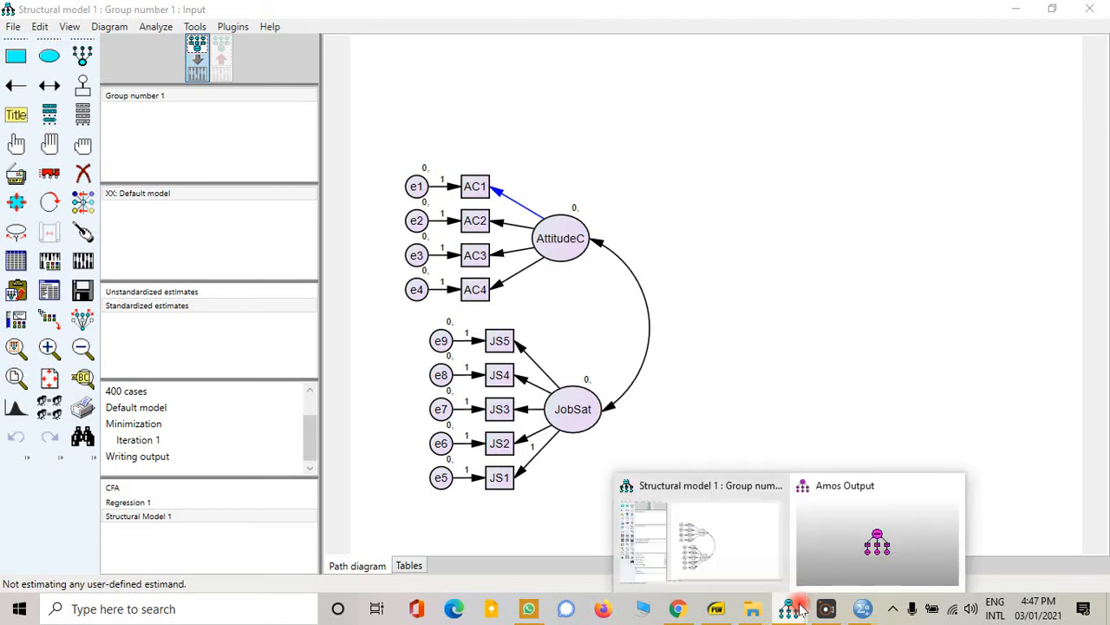
left_click(897, 529)
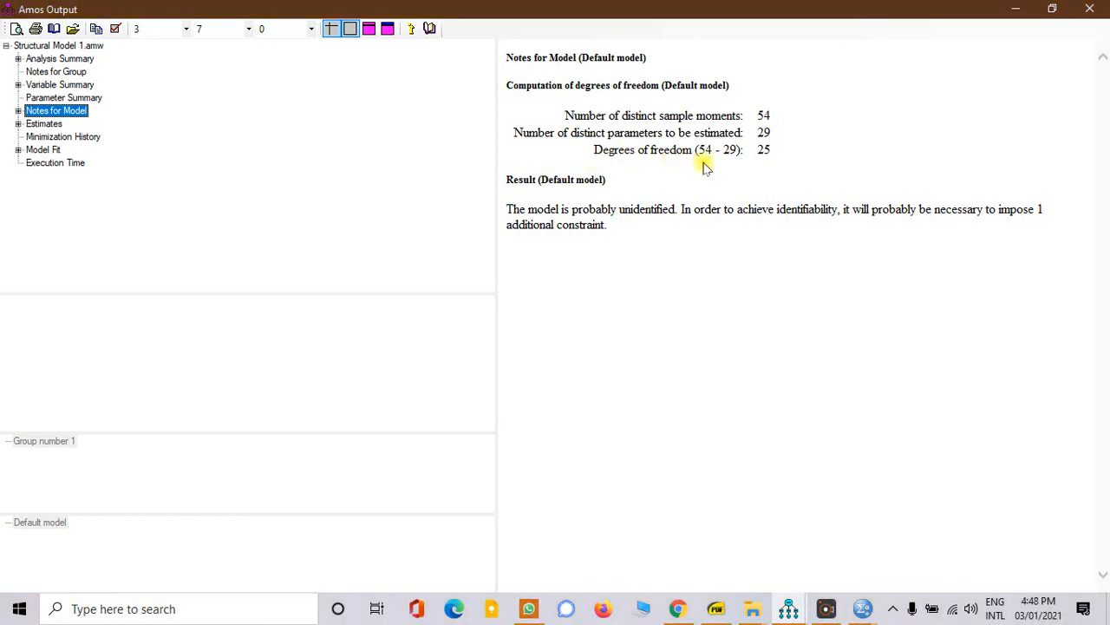
left_click(43, 124)
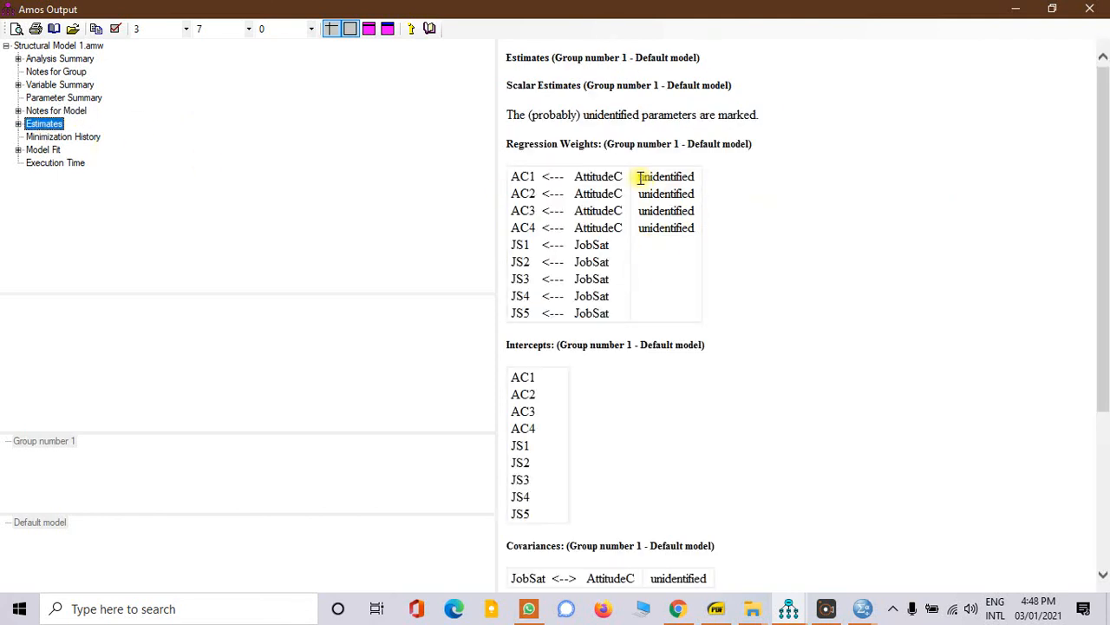
left_click_drag(639, 177, 690, 177)
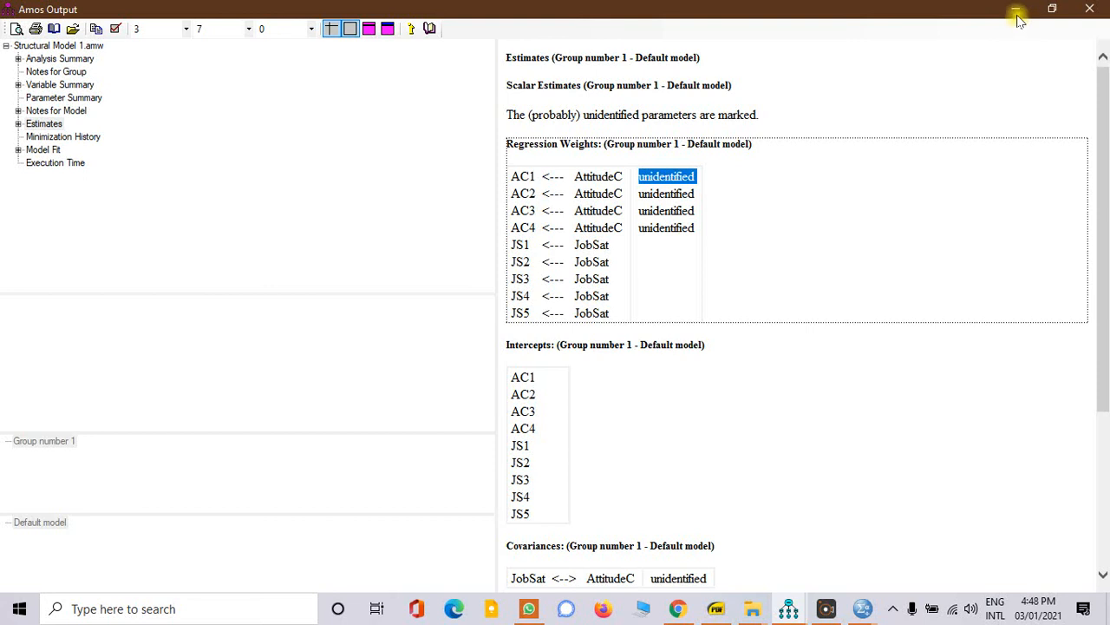
left_click(1016, 10)
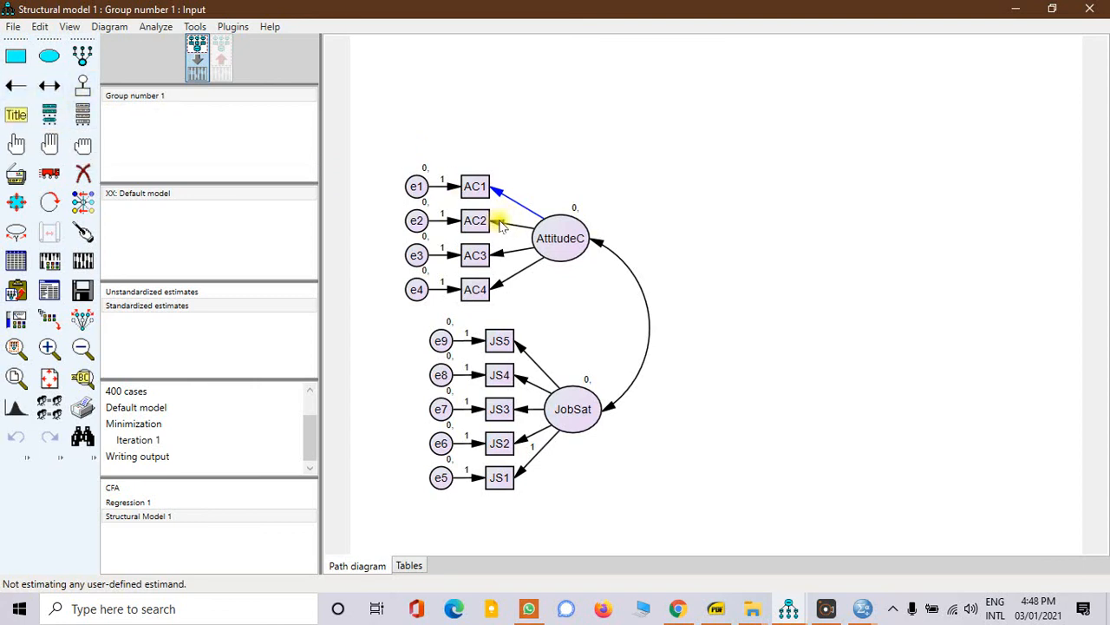
Step: Set the regression weight of the path from AttitudeC to AC2 to 1 and recalculate the estimates
left_click(17, 145)
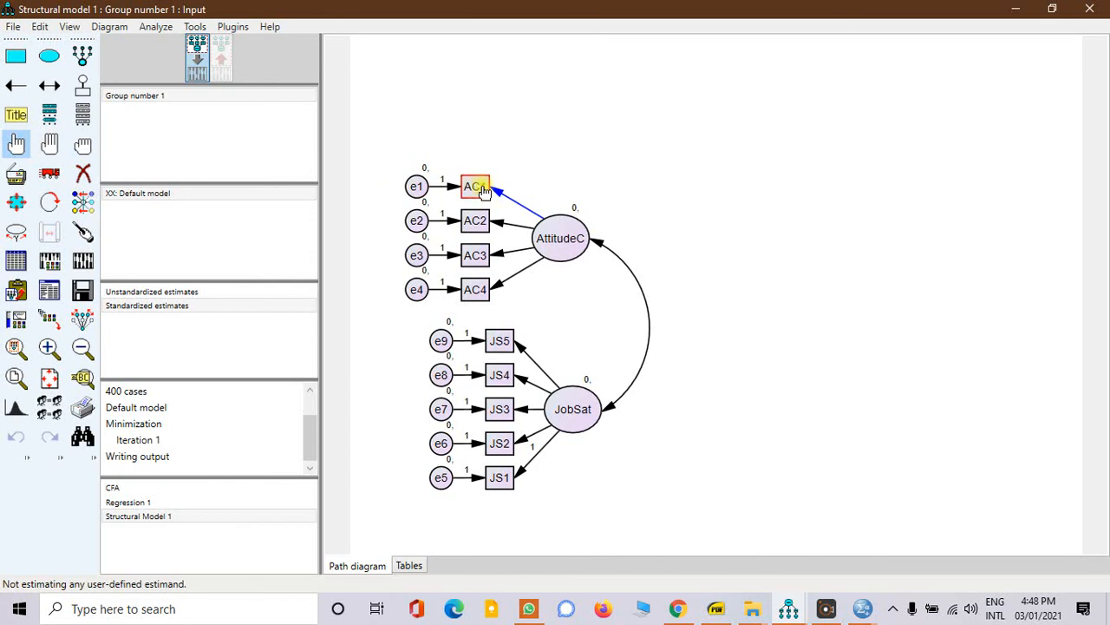
double_click(502, 228)
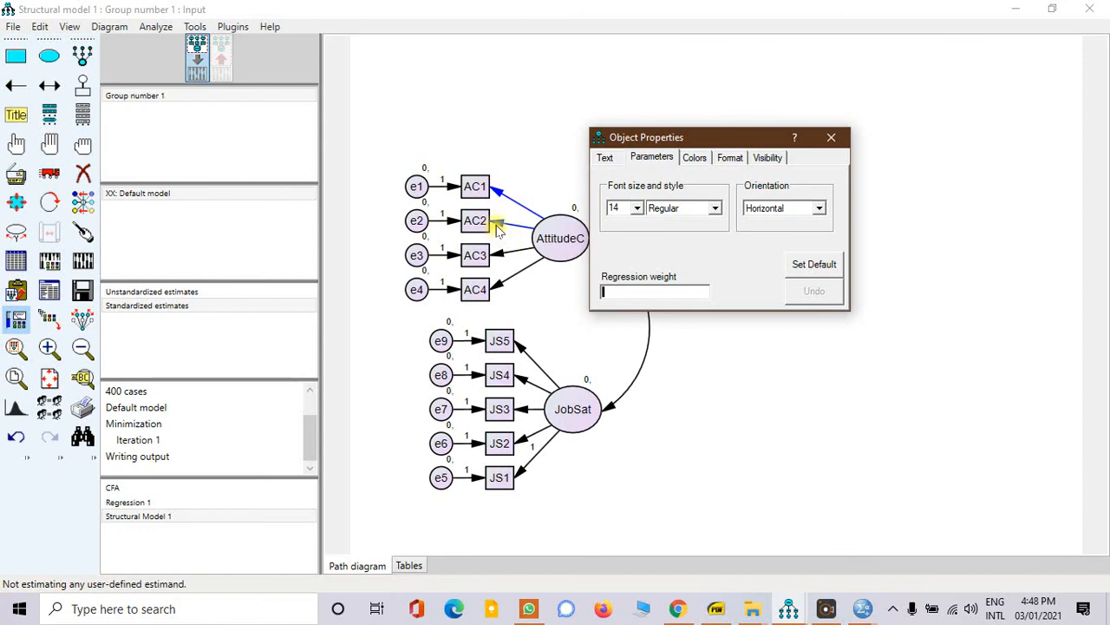
type("1")
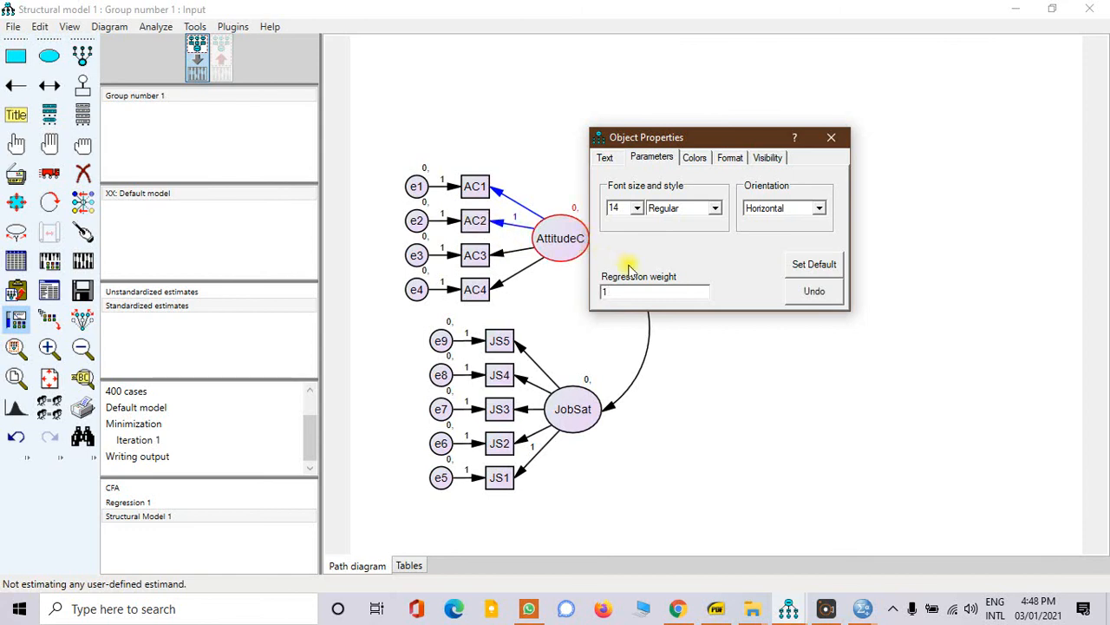
left_click(824, 141)
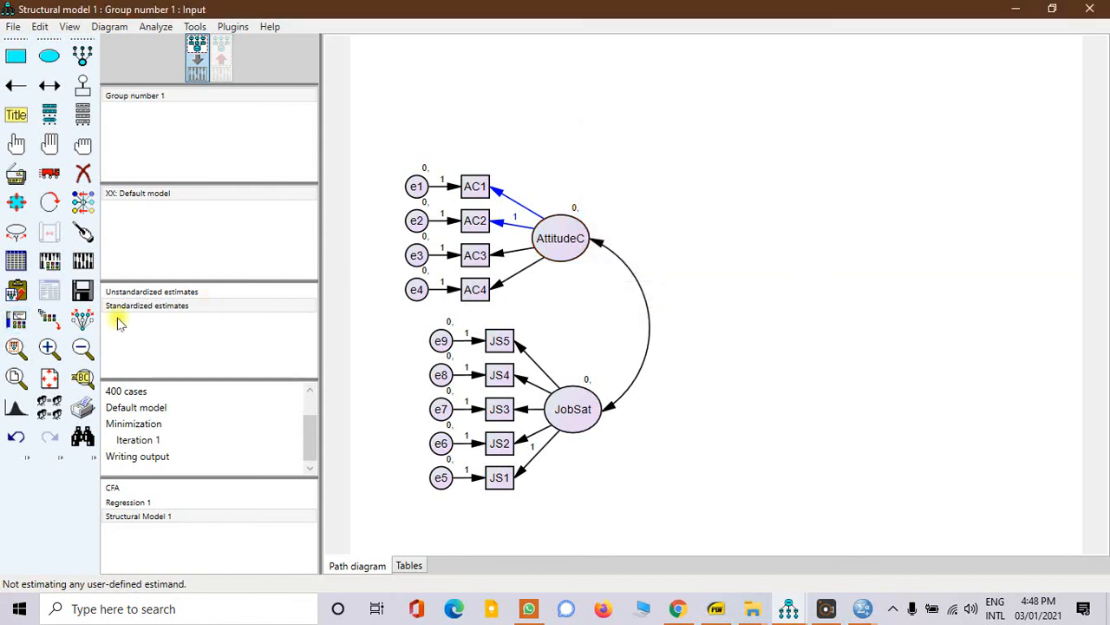
left_click(83, 260)
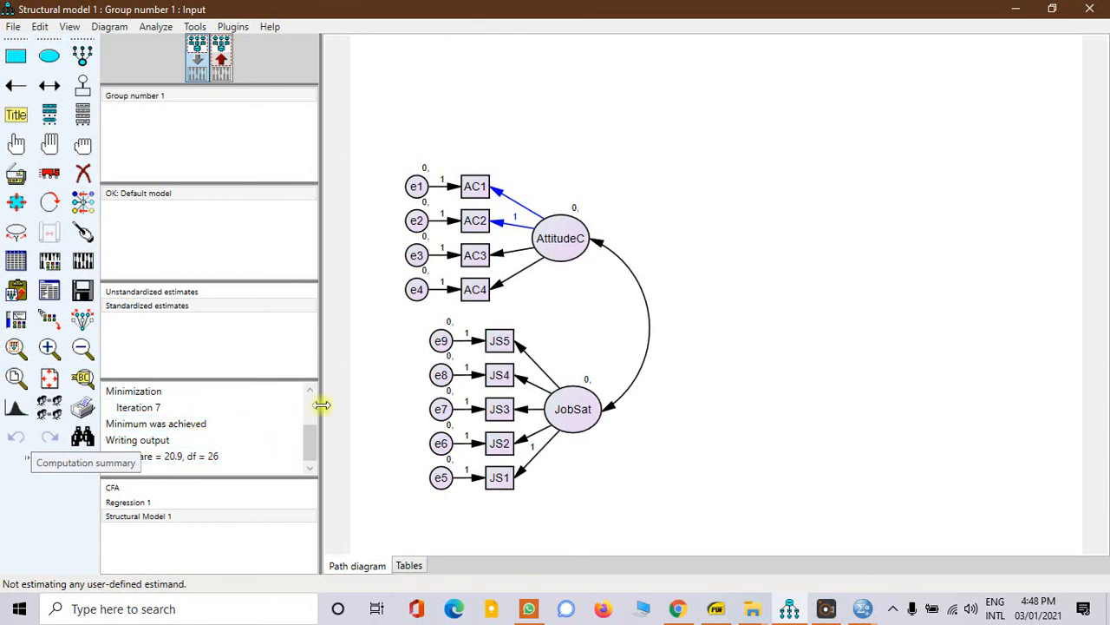
Step: Switch to AMOS Concepts.pdf and read the un-identification error explanation from page 8 on to page 9
left_click(716, 608)
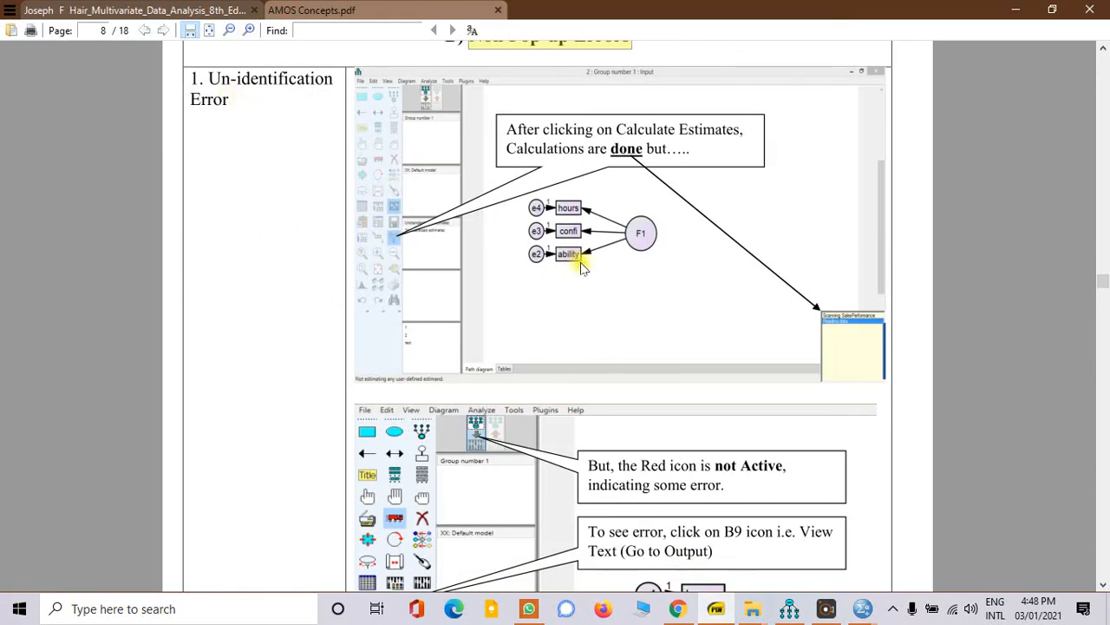
scroll(583, 266, "down", 3)
scroll(582, 267, "down", 20)
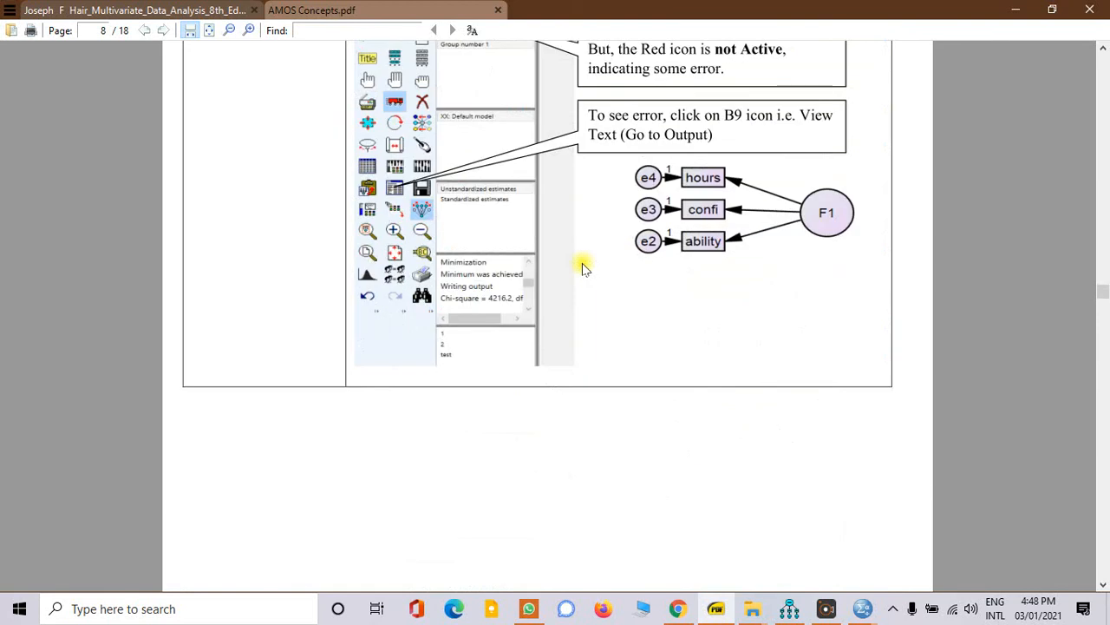
scroll(582, 263, "down", 15)
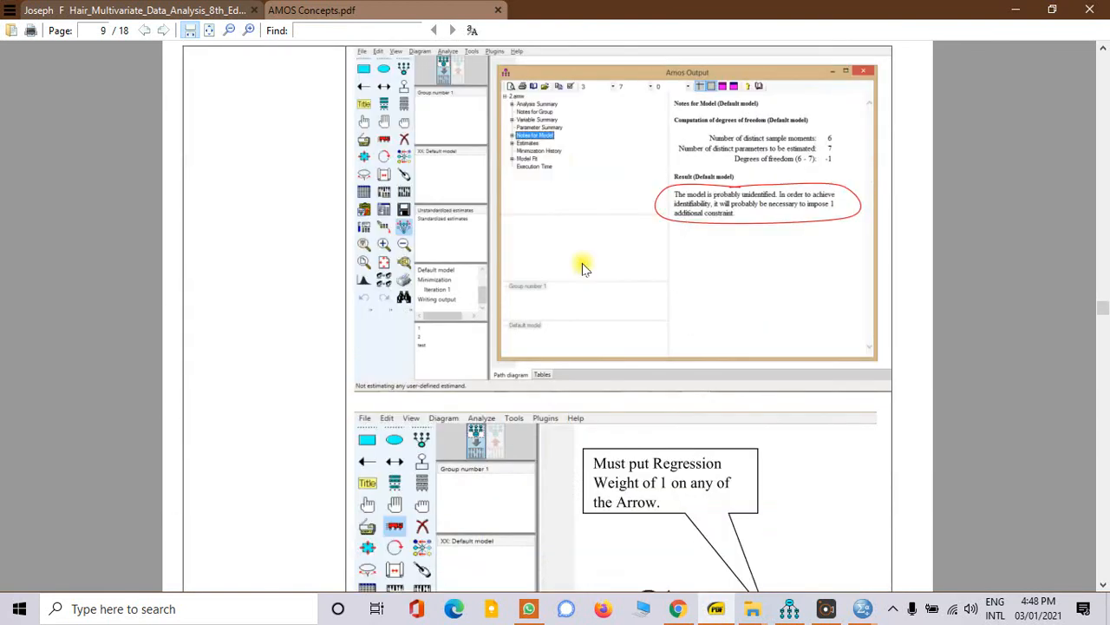